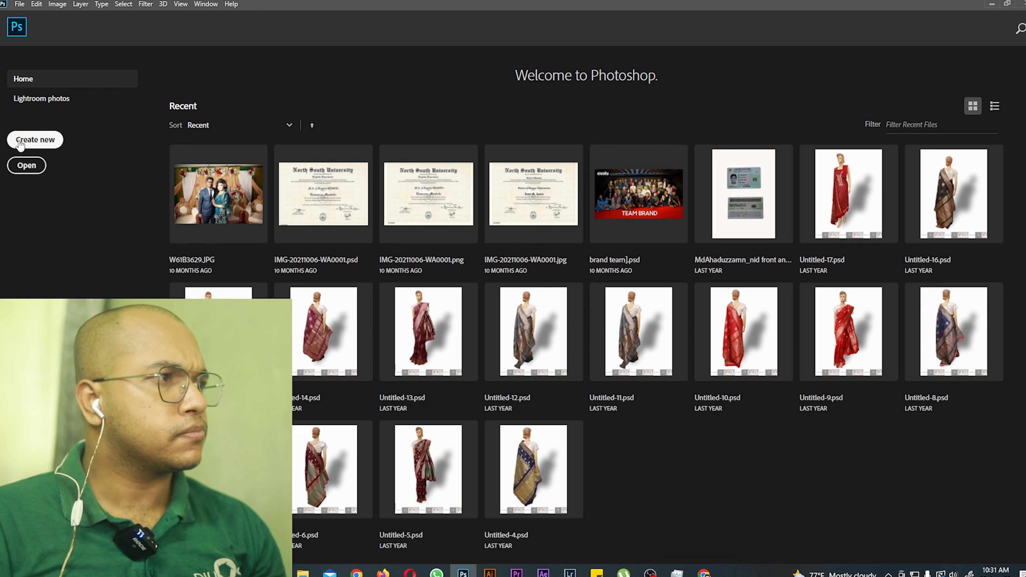
# Step: Create a new document 1280 pixels wide and 720 pixels high at 300 pixels/inch
pyautogui.moveTo(182, 138); pyautogui.dragTo(512, 116)
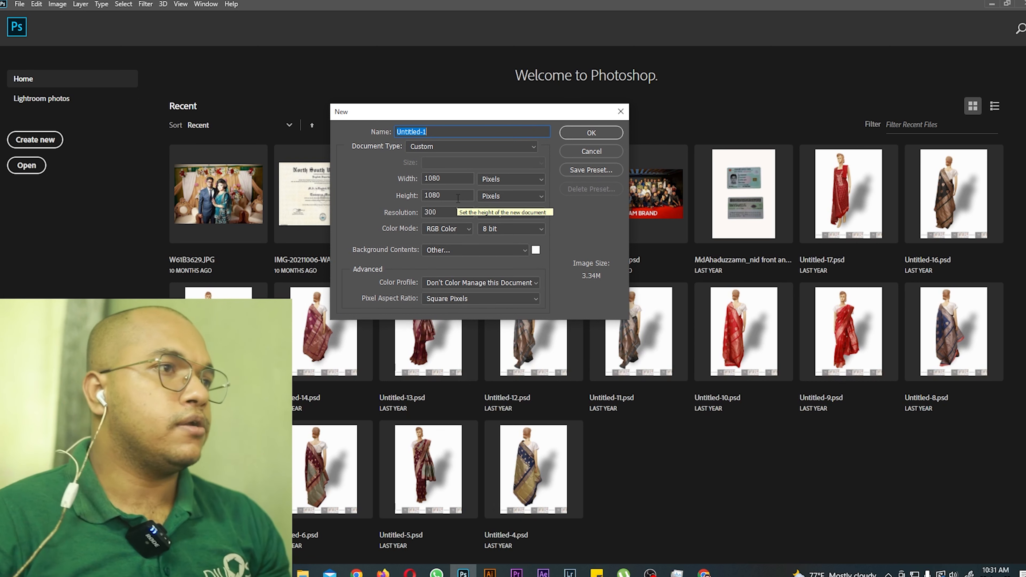
pyautogui.press('Tab')
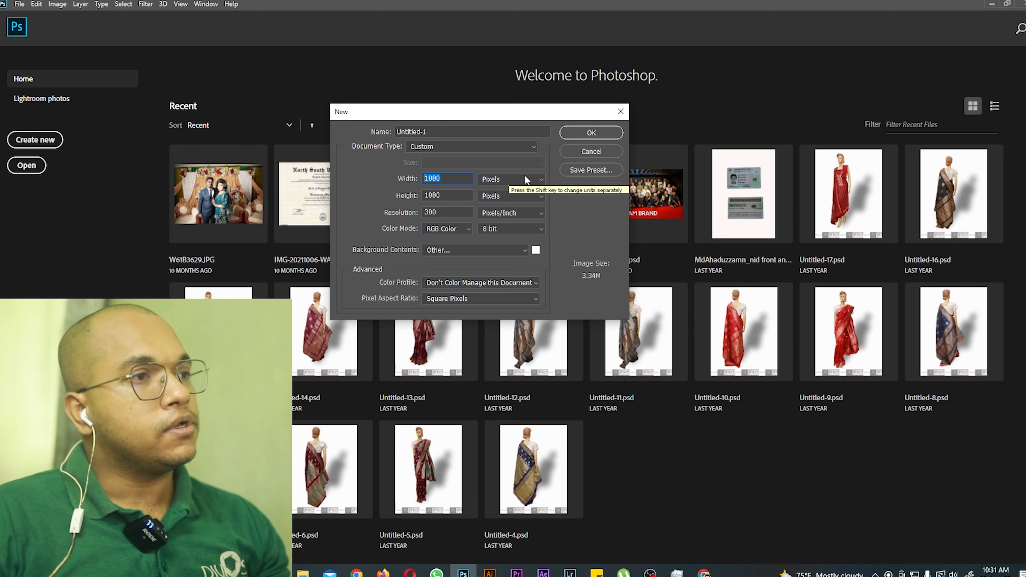
pyautogui.write('1280')
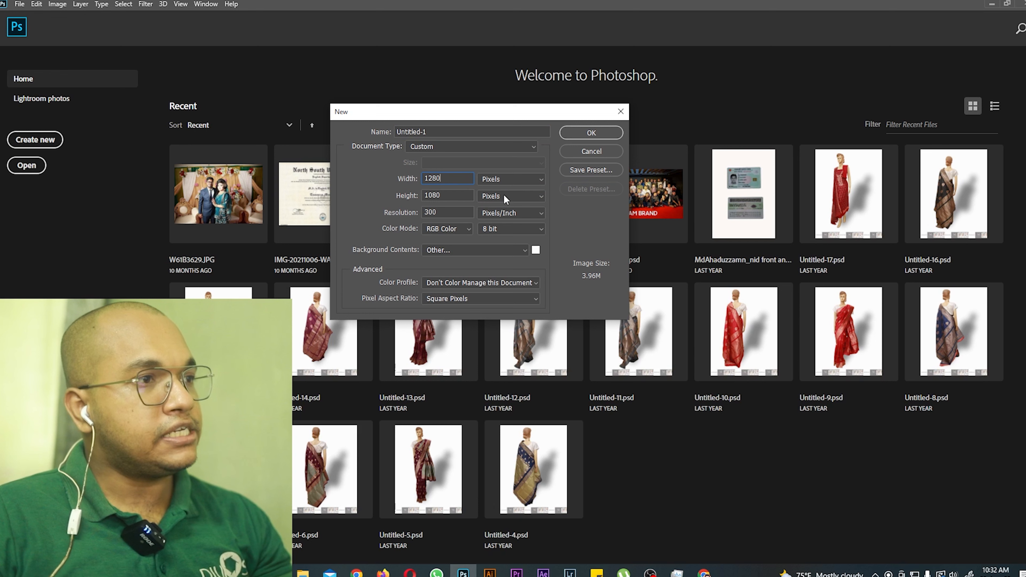
pyautogui.press('Tab')
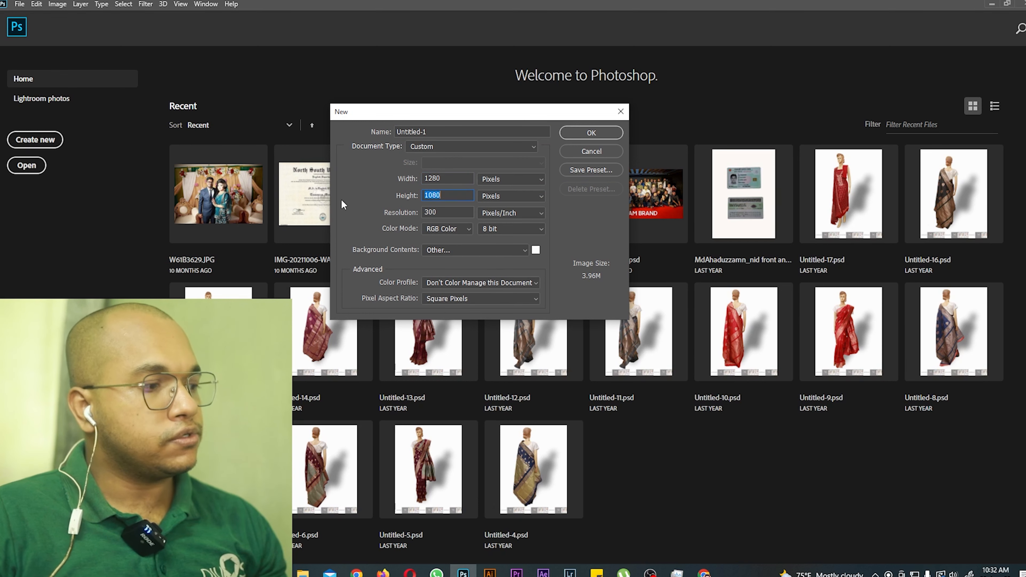
pyautogui.write('720')
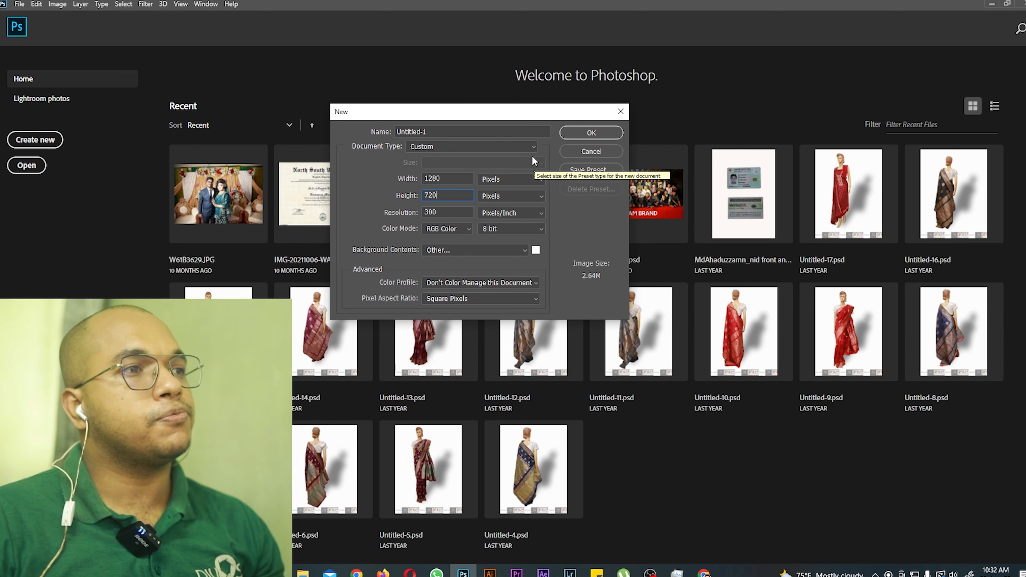
pyautogui.click(592, 134)
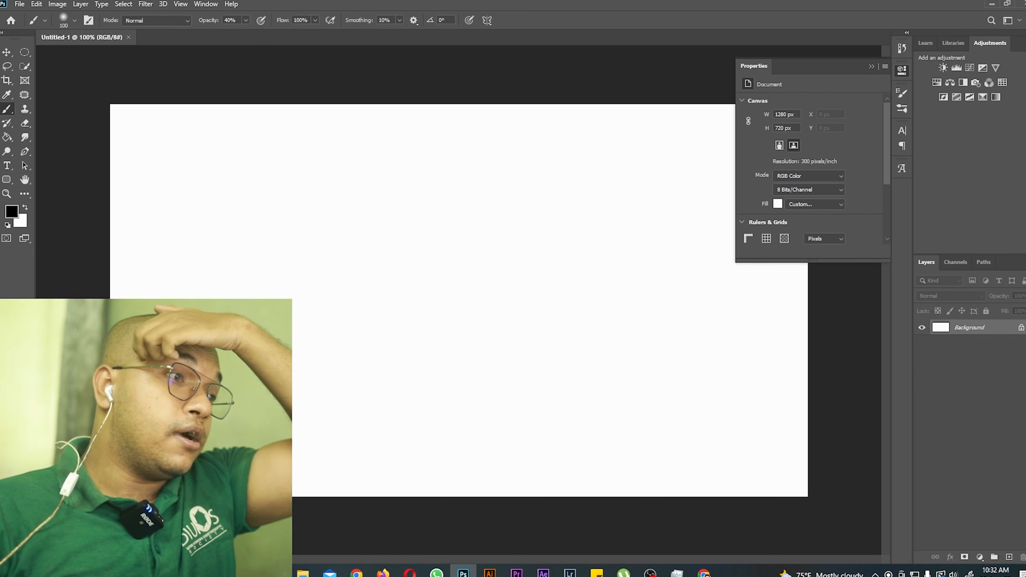
# Step: Place the photo DSC09407.JPG from File Explorer's quick access files onto the blank canvas, keeping its fitted size
pyautogui.click(302, 574)
pyautogui.click(488, 142)
pyautogui.click(302, 574)
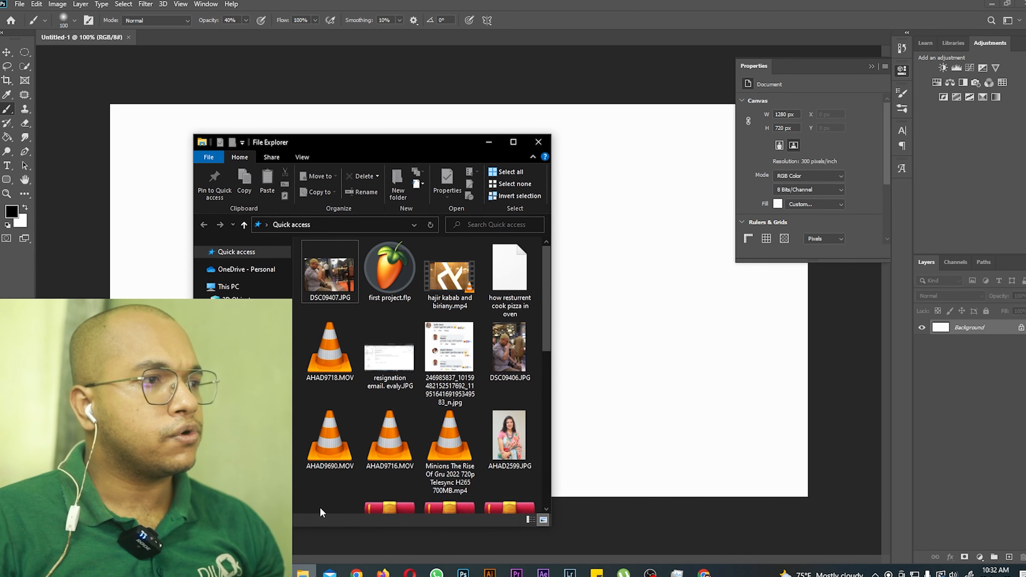
pyautogui.moveTo(352, 152); pyautogui.dragTo(1025, 153)
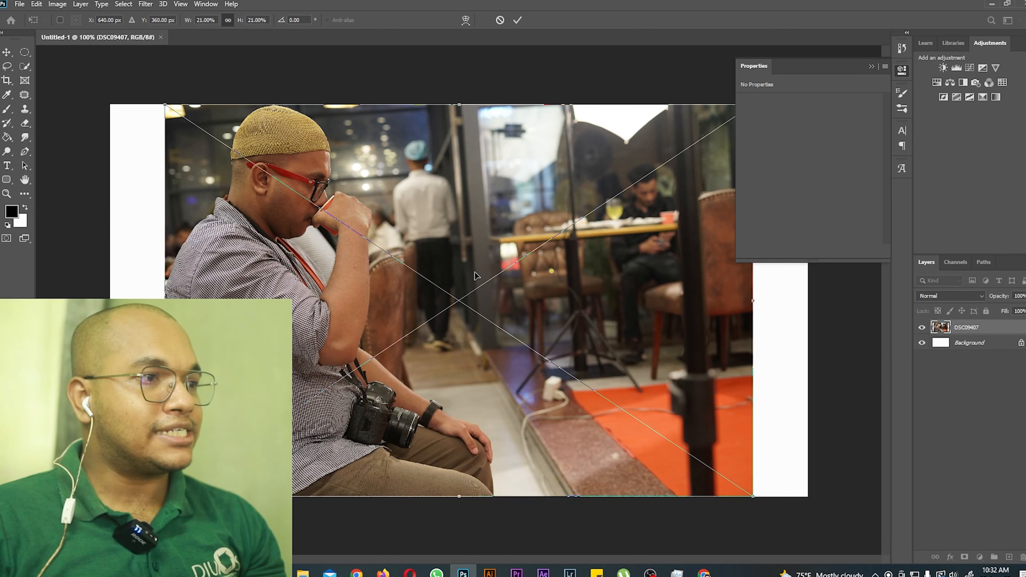
pyautogui.press('Return')
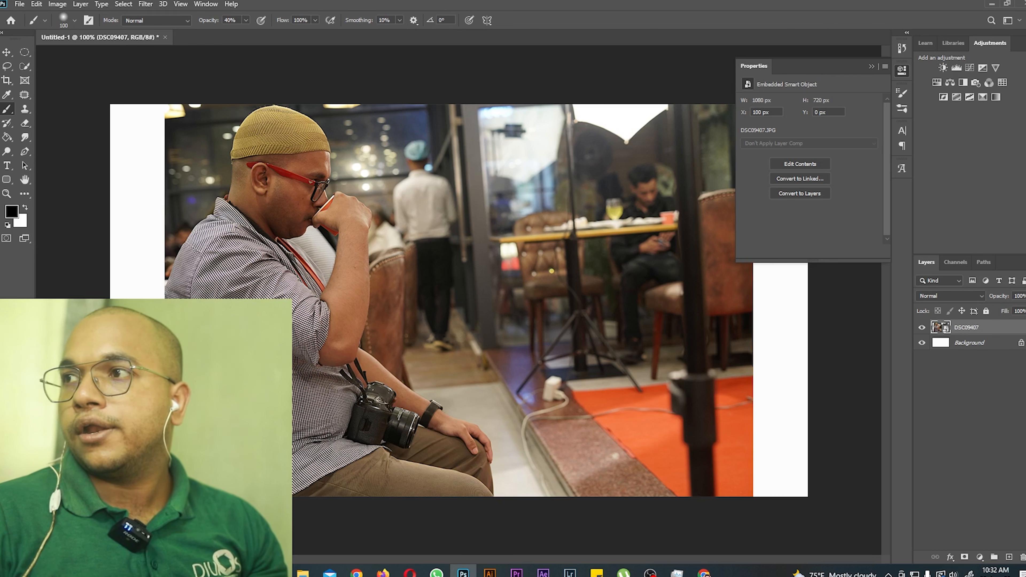
# Step: Activate the Move tool, then hide and show the DSC09407 photo layer twice to compare the canvas with and without it
pyautogui.click(8, 56)
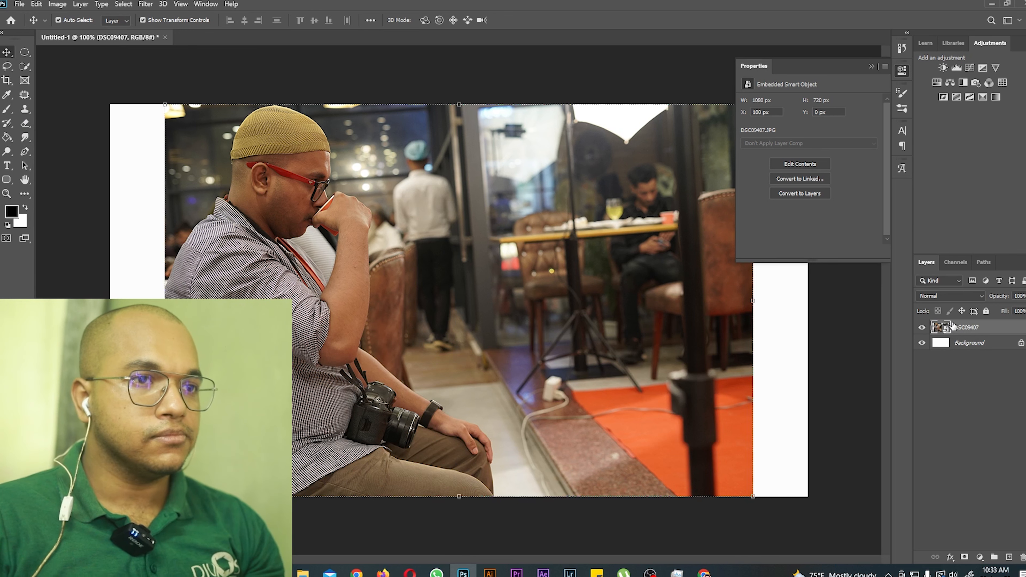
pyautogui.click(923, 328)
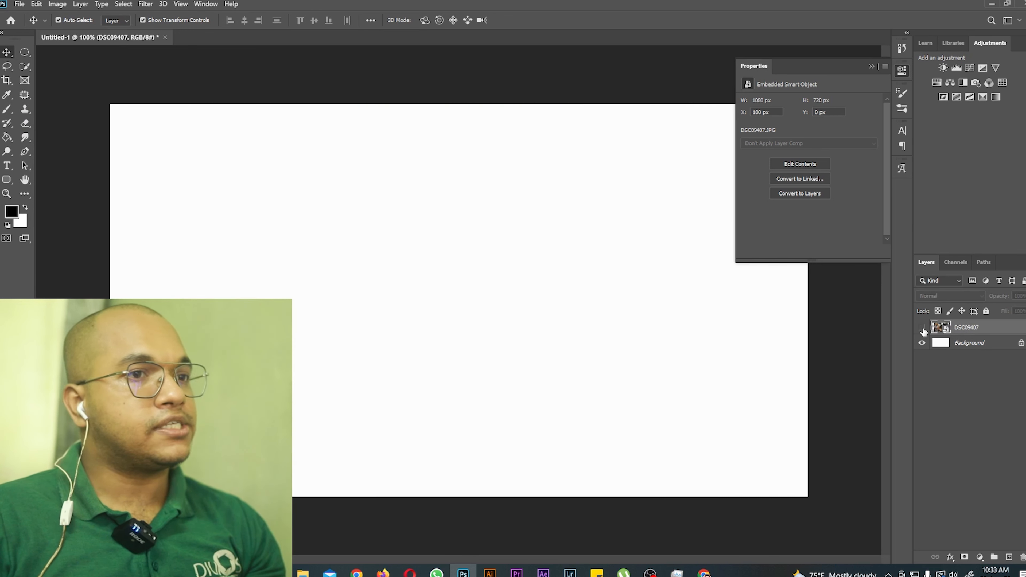
pyautogui.click(923, 328)
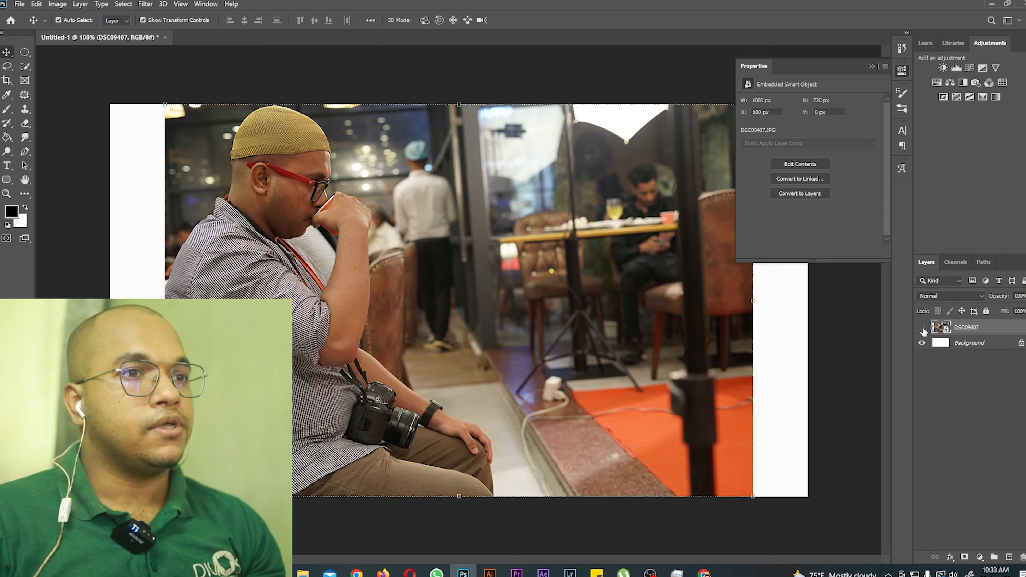
pyautogui.click(923, 329)
pyautogui.click(923, 328)
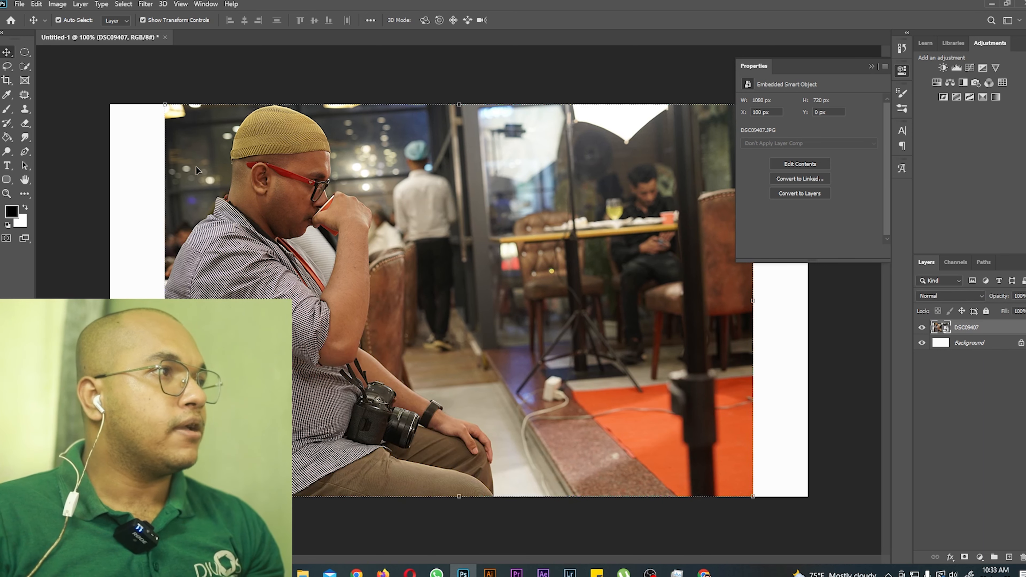
pyautogui.moveTo(328, 211)
pyautogui.mouseDown()
pyautogui.moveTo(313, 169)
pyautogui.moveTo(386, 210)
pyautogui.moveTo(324, 185)
pyautogui.moveTo(357, 189)
pyautogui.moveTo(331, 199)
pyautogui.mouseUp()
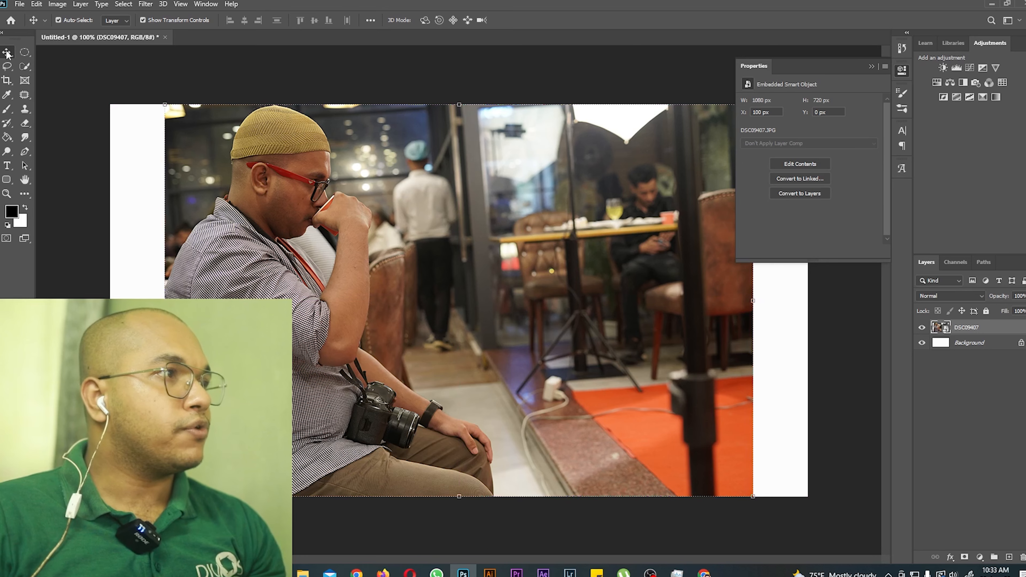
pyautogui.moveTo(414, 227); pyautogui.dragTo(396, 242)
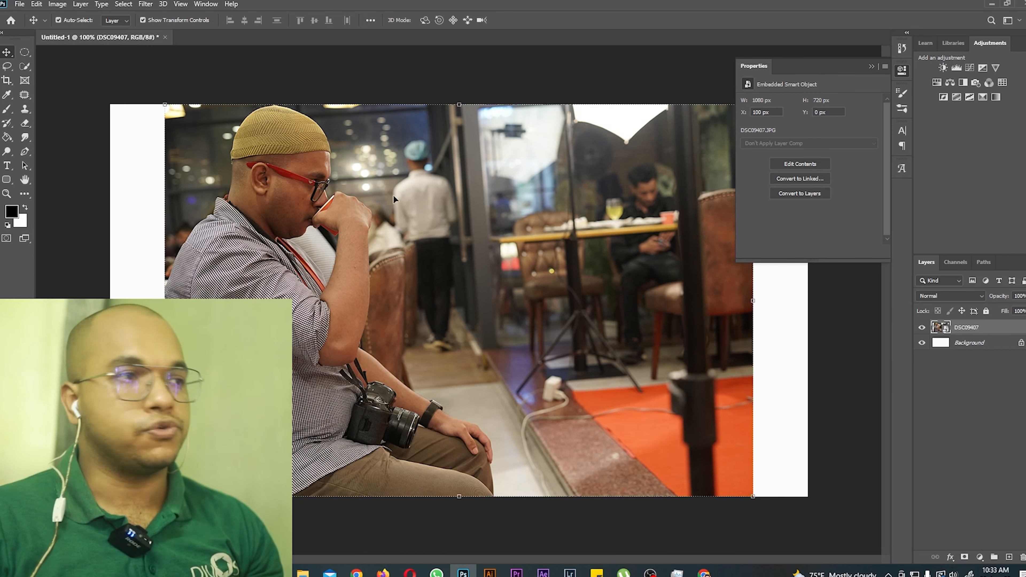
pyautogui.moveTo(430, 206); pyautogui.dragTo(429, 204)
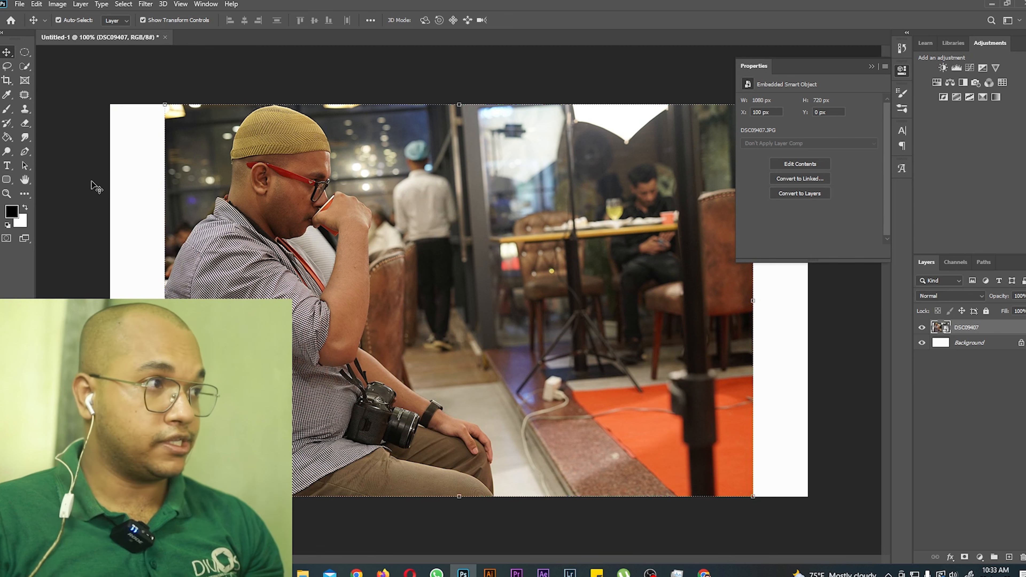
# Step: Add the horizontal text "DRINKING COFFEE" over the middle of the photo and shift it slightly to the right
pyautogui.click(7, 170)
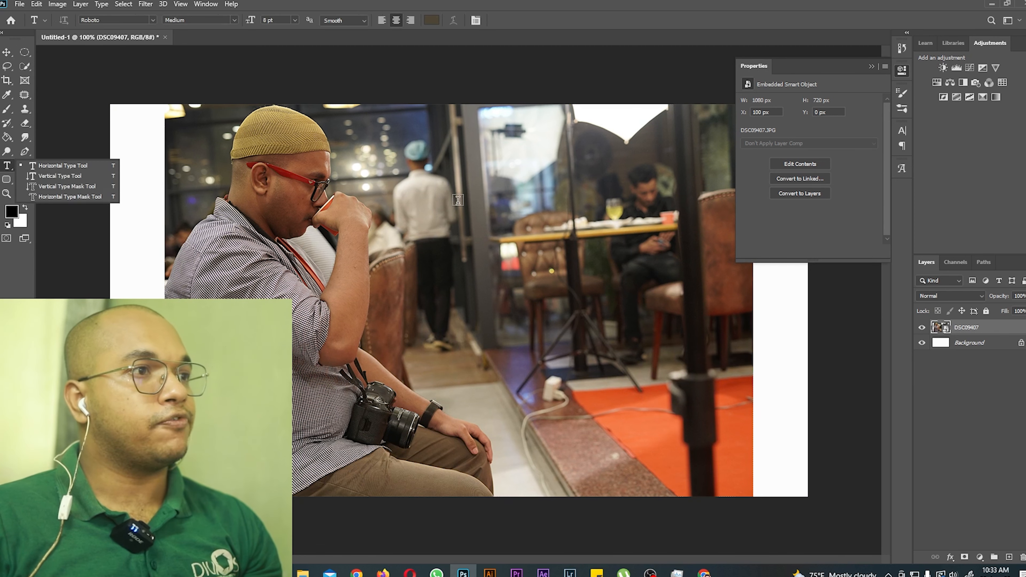
pyautogui.click(8, 169)
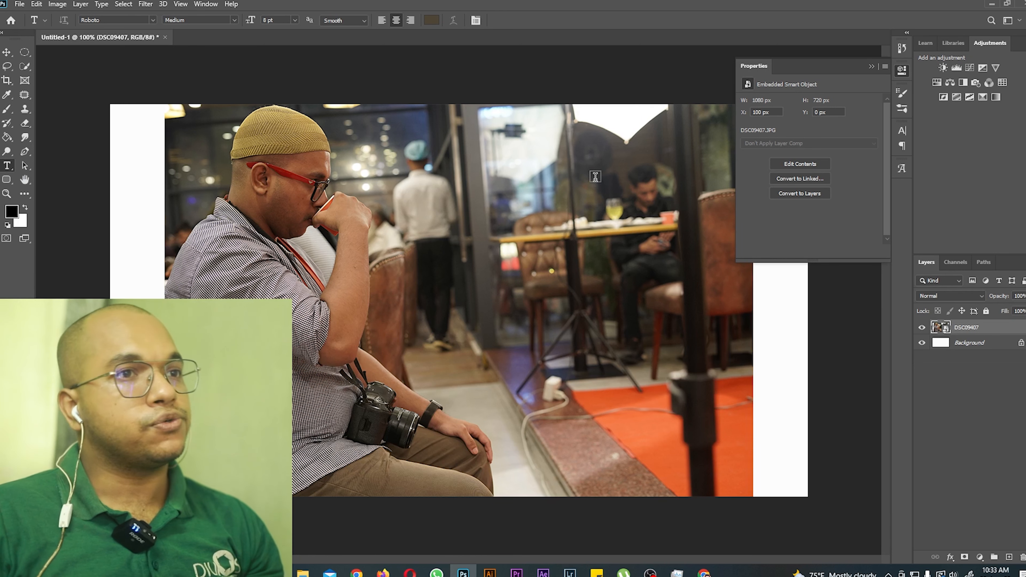
pyautogui.click(464, 226)
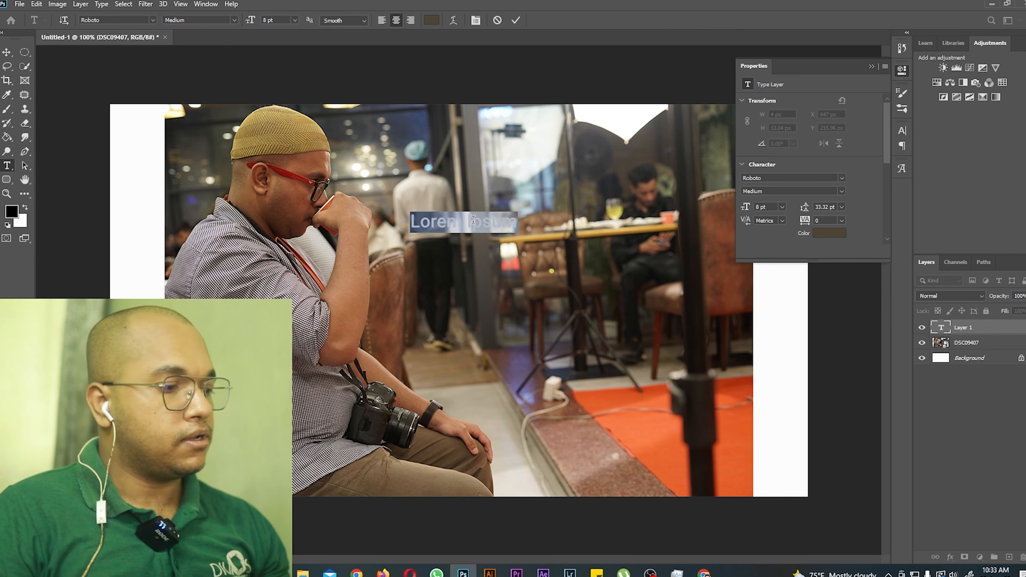
pyautogui.press('BackSpace')
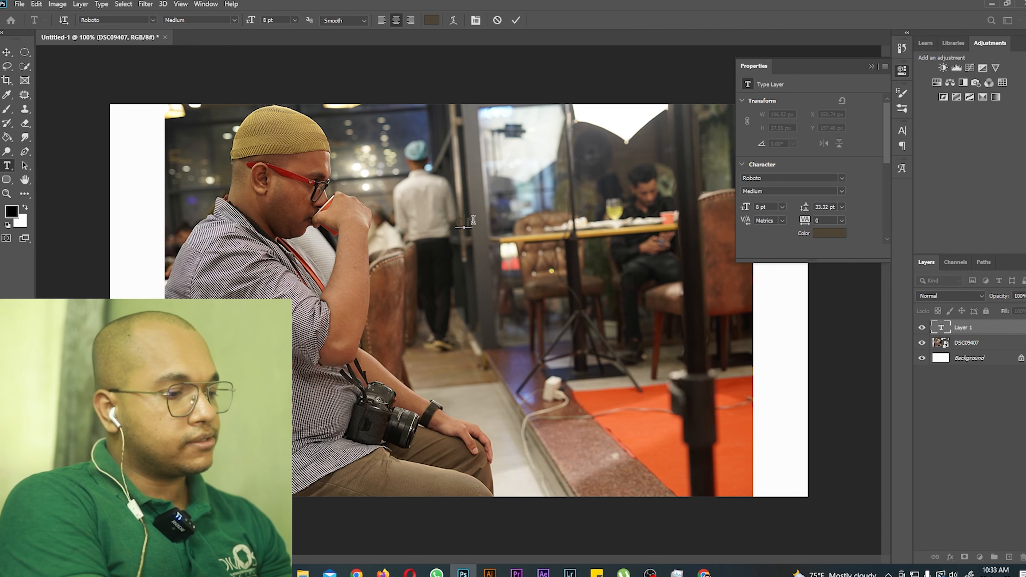
pyautogui.write('D')
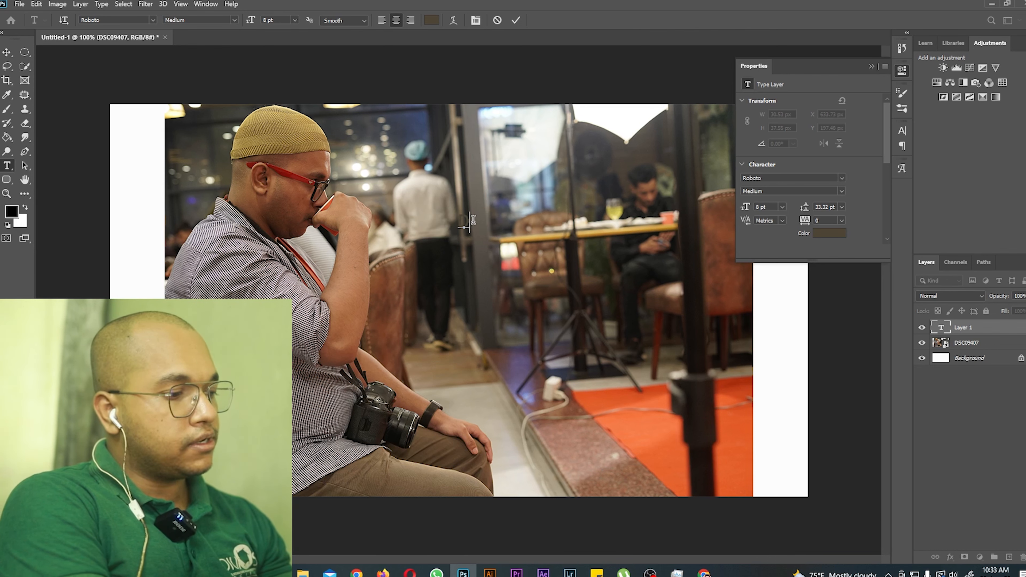
pyautogui.write('RINKING')
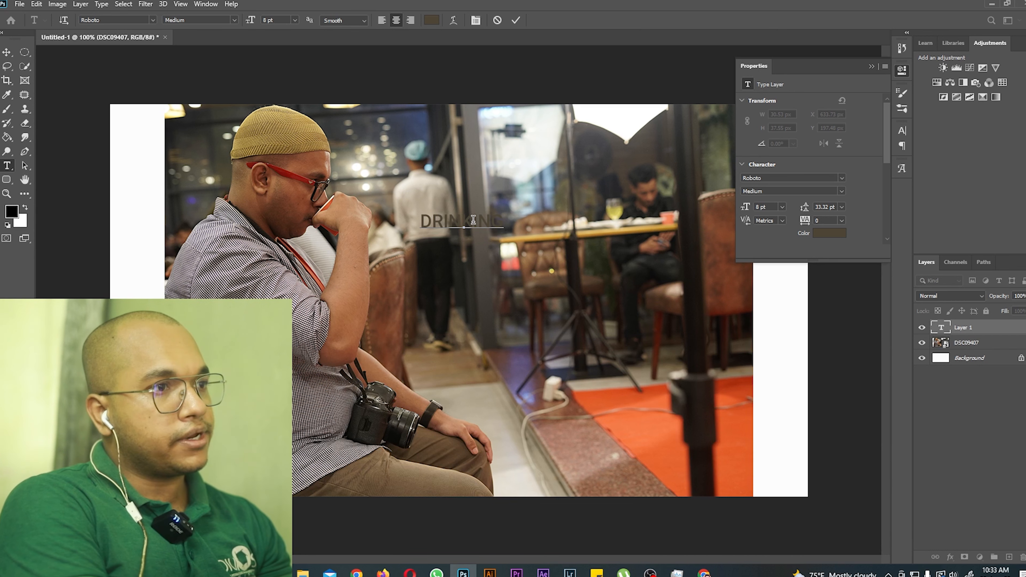
pyautogui.write(' COFFEE')
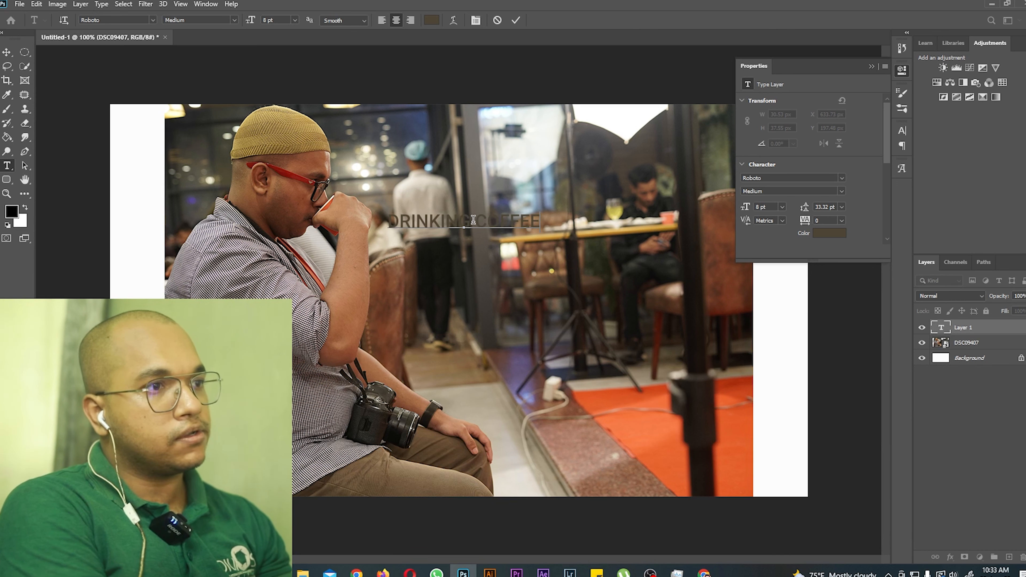
pyautogui.moveTo(474, 249); pyautogui.dragTo(492, 246)
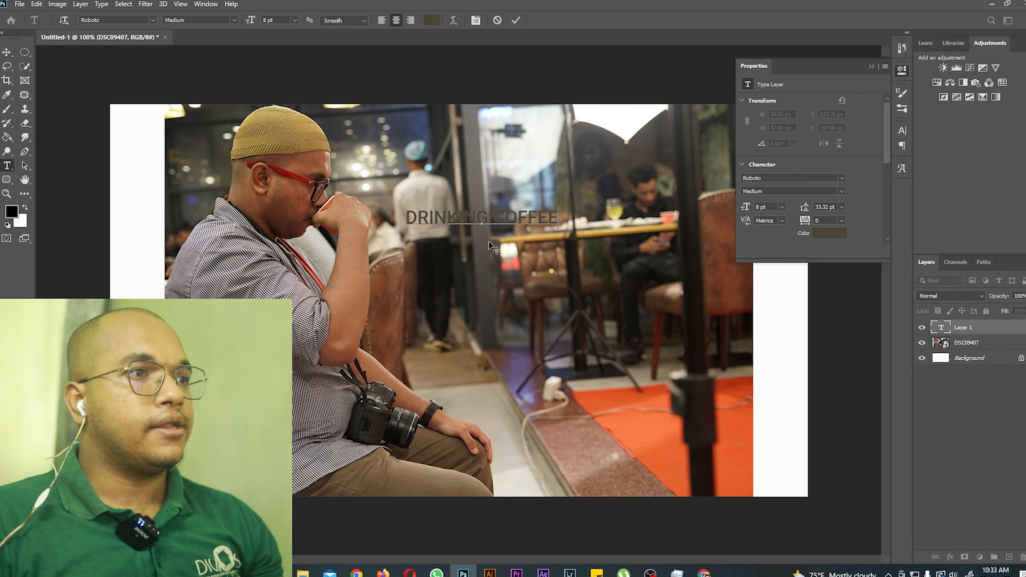
# Step: Select the whole "DRINKING COFFEE" text and open its text colour for editing
pyautogui.hotkey('ctrl', 'a')
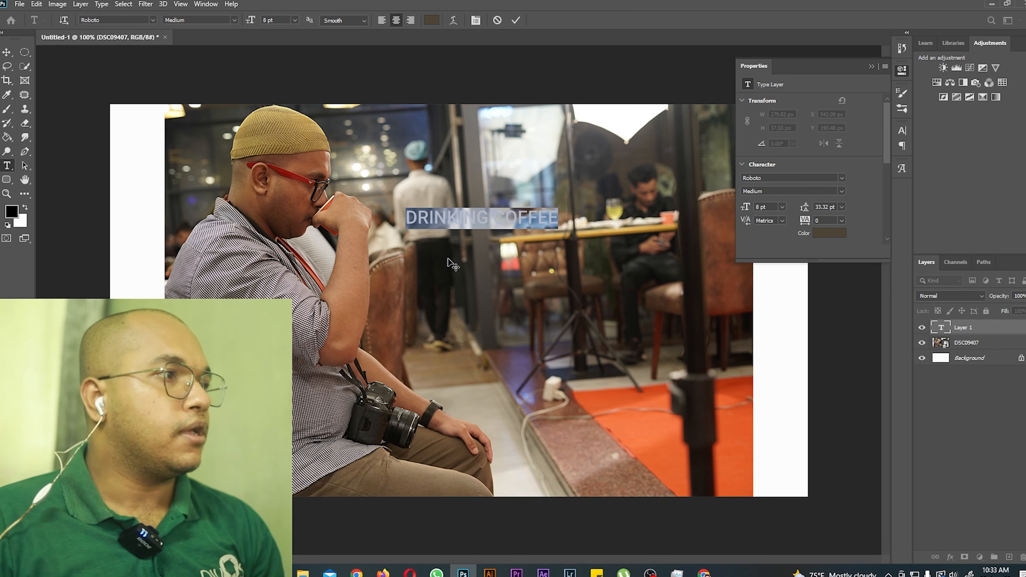
pyautogui.click(460, 218)
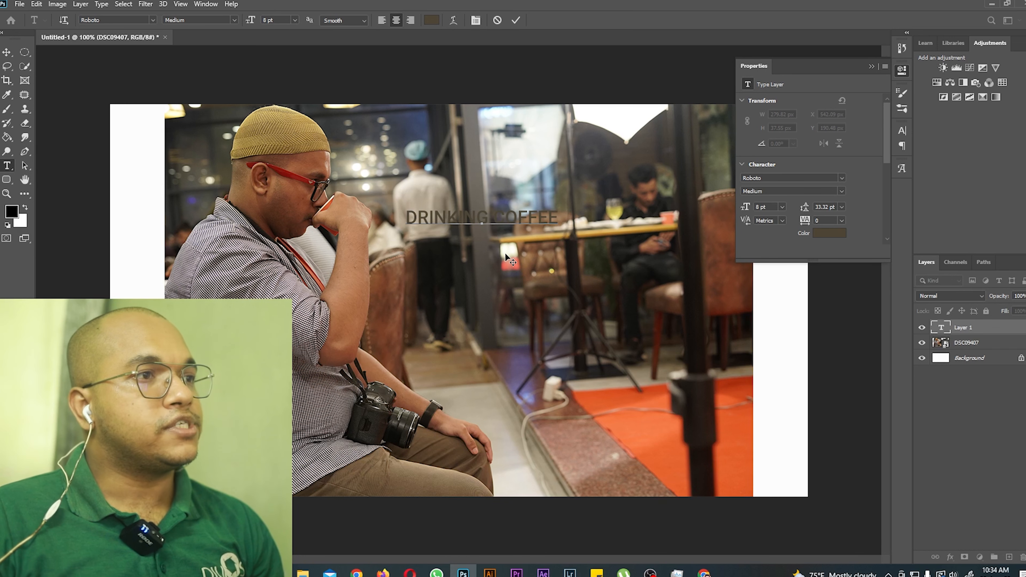
pyautogui.tripleClick(502, 213)
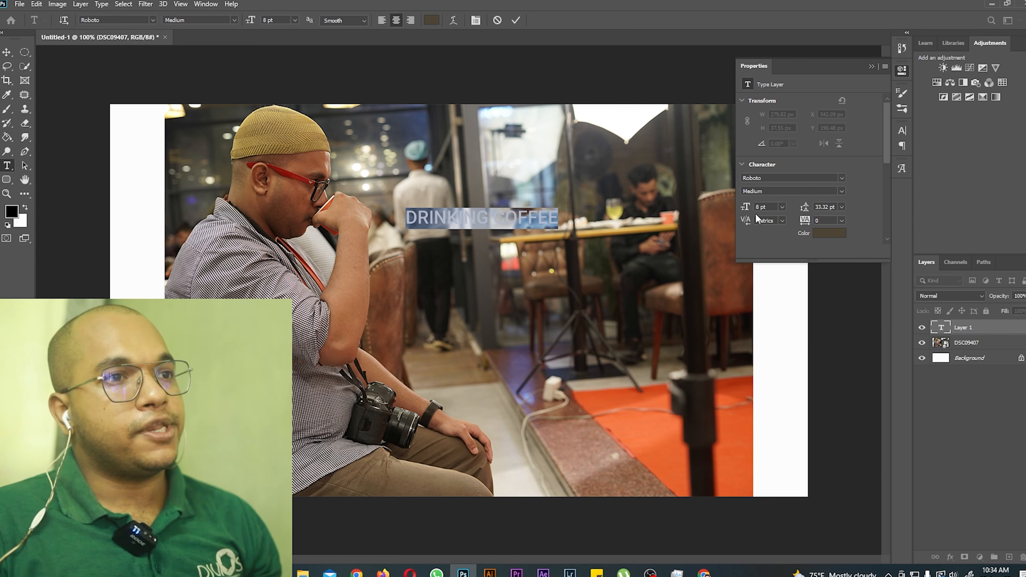
pyautogui.click(823, 234)
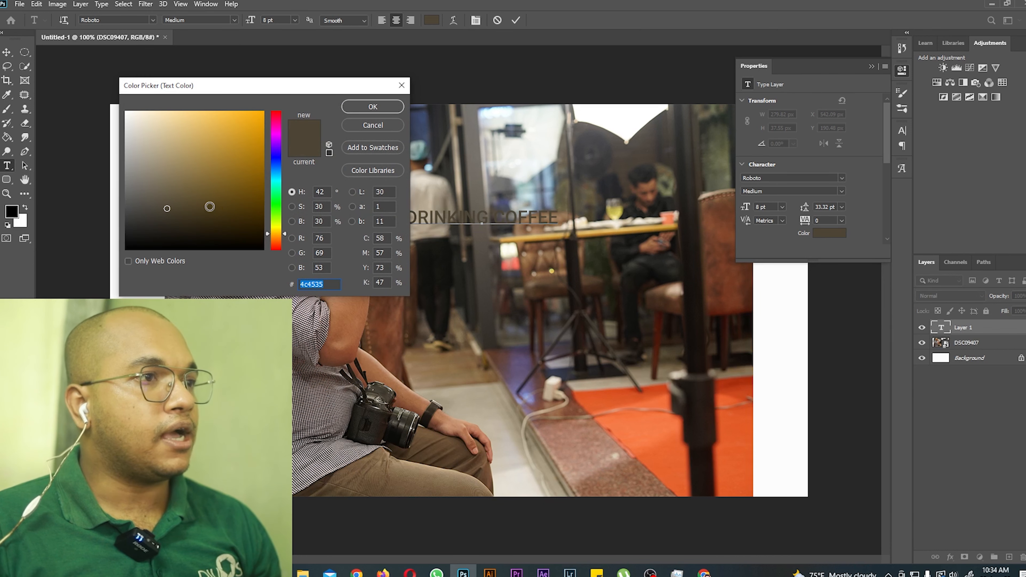
# Step: Try out golden brown and several magenta shades as the text colour of "DRINKING COFFEE"
pyautogui.moveTo(129, 114)
pyautogui.mouseDown()
pyautogui.moveTo(229, 131)
pyautogui.moveTo(199, 179)
pyautogui.moveTo(188, 239)
pyautogui.mouseUp()
pyautogui.click(214, 182)
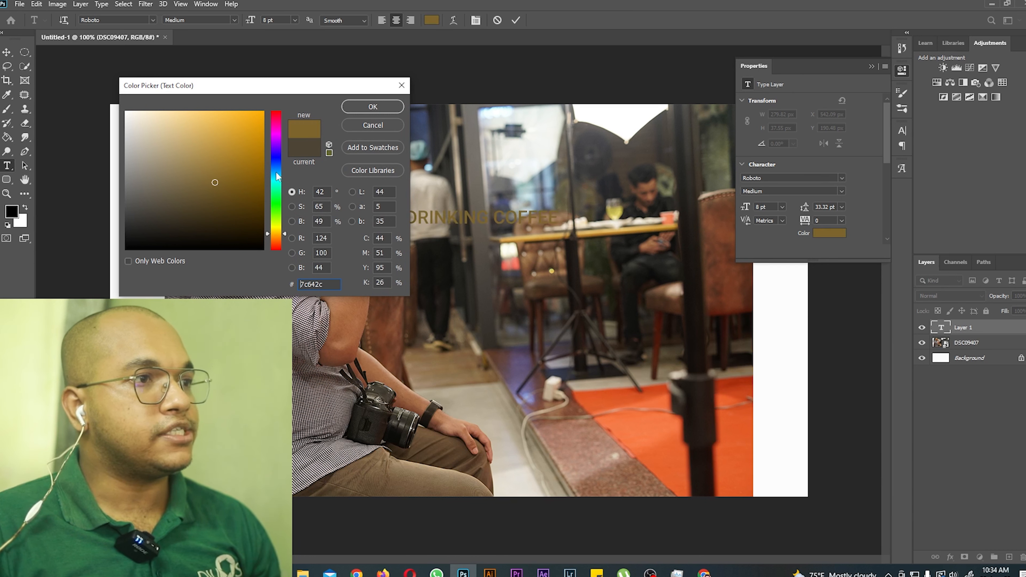
pyautogui.click(274, 155)
pyautogui.moveTo(253, 174)
pyautogui.mouseDown()
pyautogui.moveTo(237, 137)
pyautogui.moveTo(218, 123)
pyautogui.moveTo(180, 167)
pyautogui.mouseUp()
pyautogui.click(243, 127)
pyautogui.moveTo(279, 149)
pyautogui.mouseDown()
pyautogui.moveTo(277, 126)
pyautogui.moveTo(243, 134)
pyautogui.moveTo(245, 154)
pyautogui.moveTo(246, 129)
pyautogui.mouseUp()
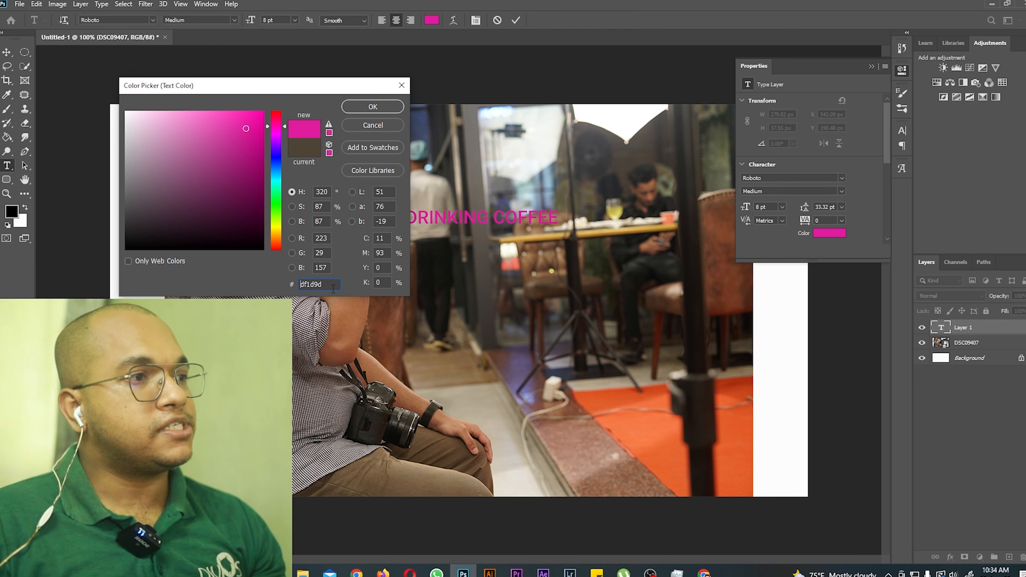
pyautogui.click(199, 161)
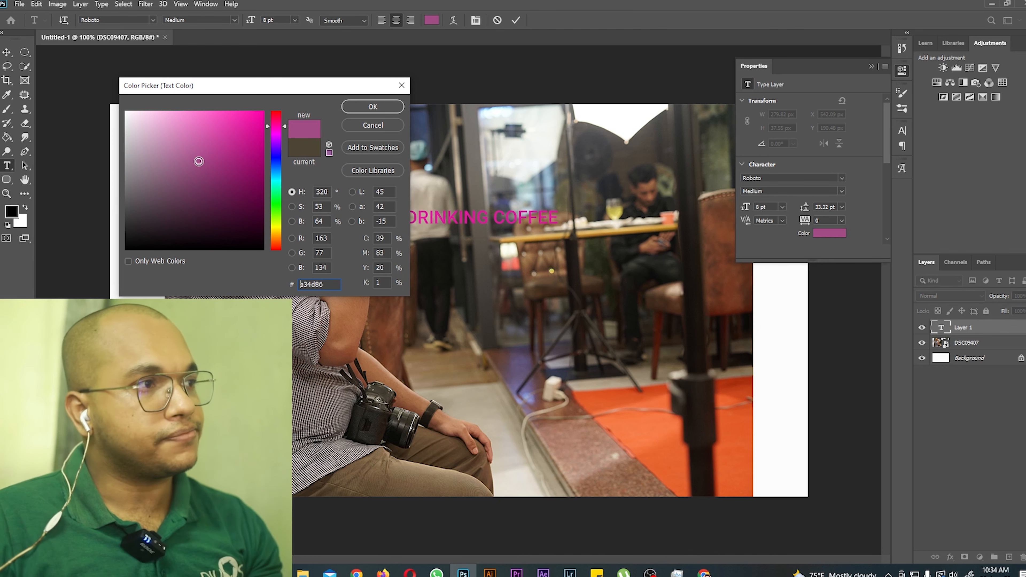
pyautogui.click(233, 154)
pyautogui.click(233, 193)
pyautogui.click(245, 155)
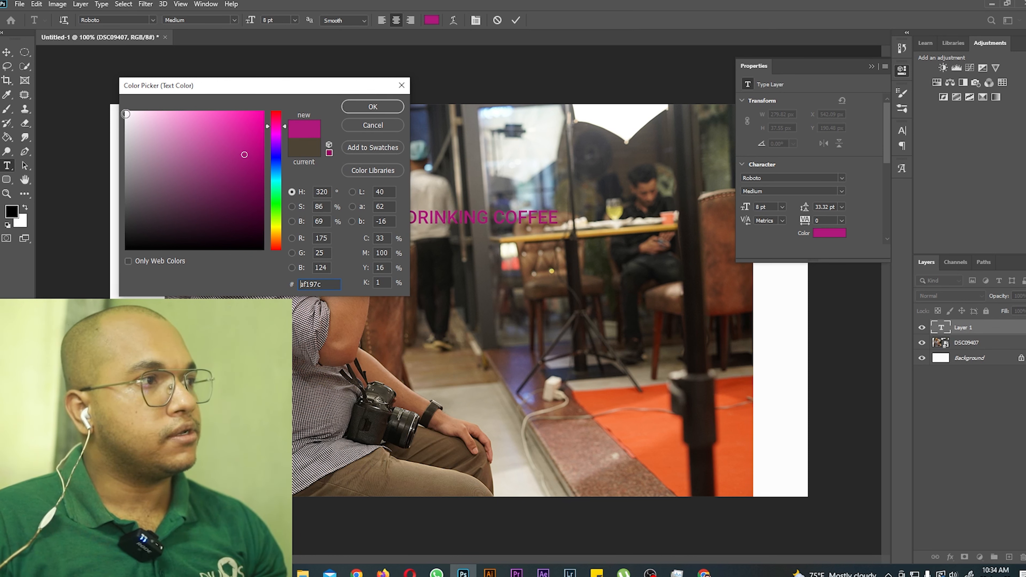
# Step: Set the text colour to near-white fbfbfb and move "DRINKING COFFEE" a little further right over the photo
pyautogui.click(126, 115)
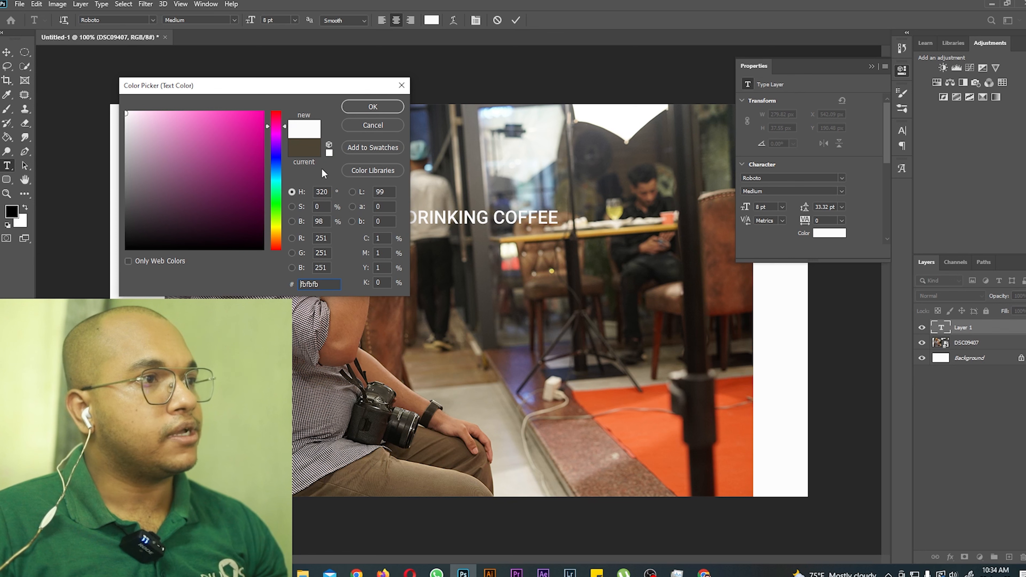
pyautogui.click(357, 108)
pyautogui.click(436, 216)
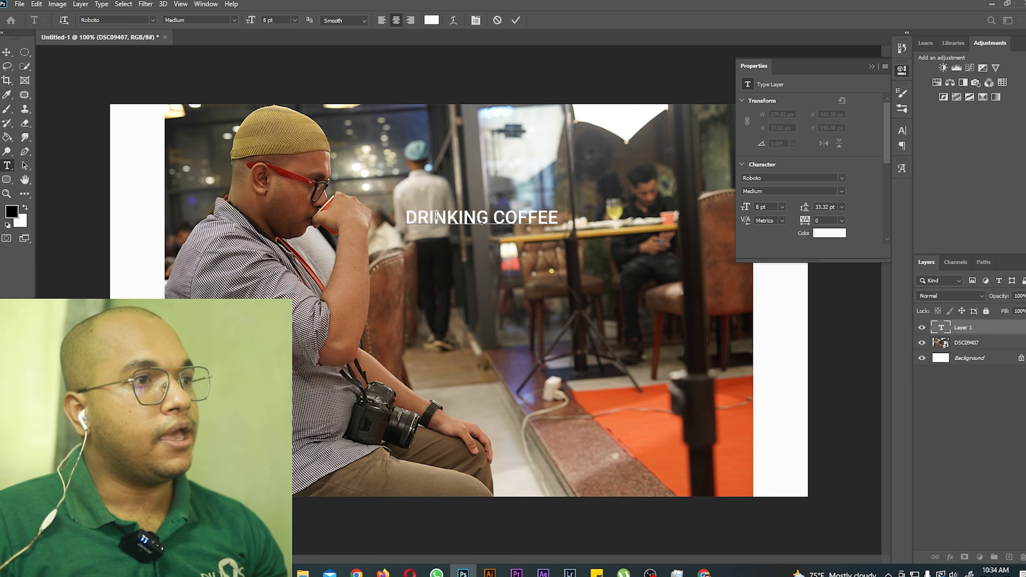
pyautogui.moveTo(488, 239); pyautogui.dragTo(517, 235)
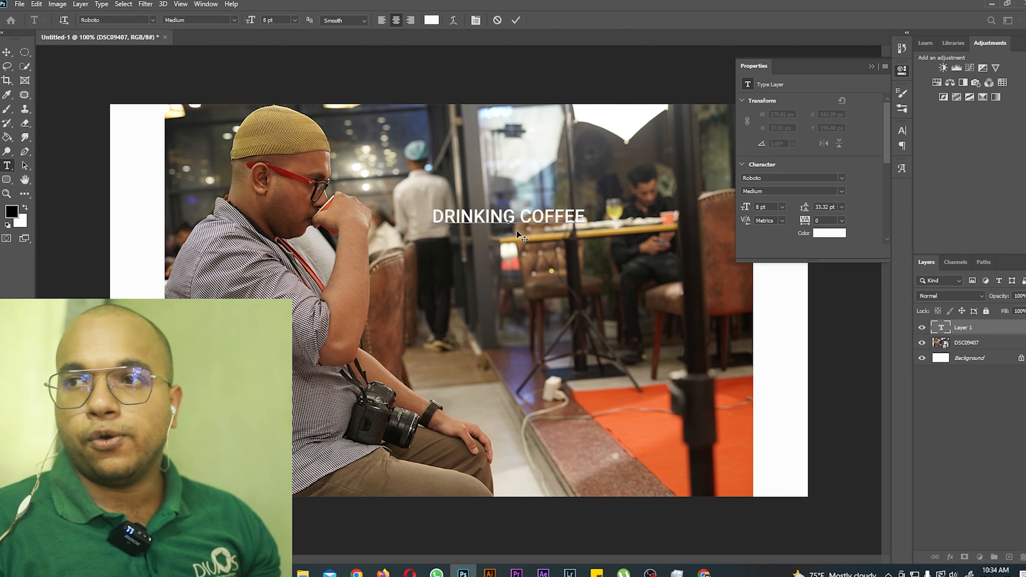
# Step: Enlarge the "DRINKING COFFEE" text to about 26 pt, stretching its letters wider and much taller
pyautogui.press('ctrl')
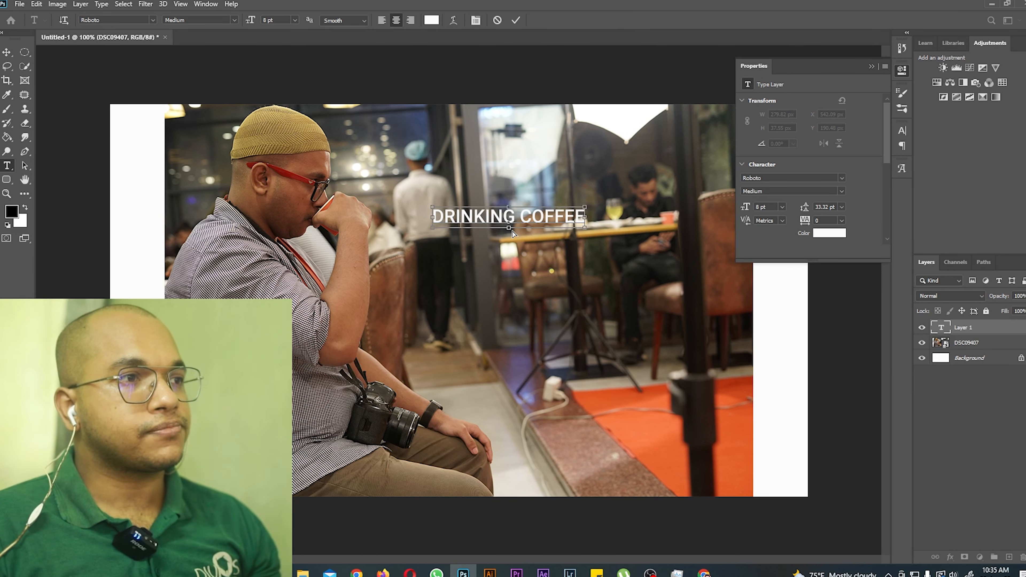
pyautogui.press('ctrl')
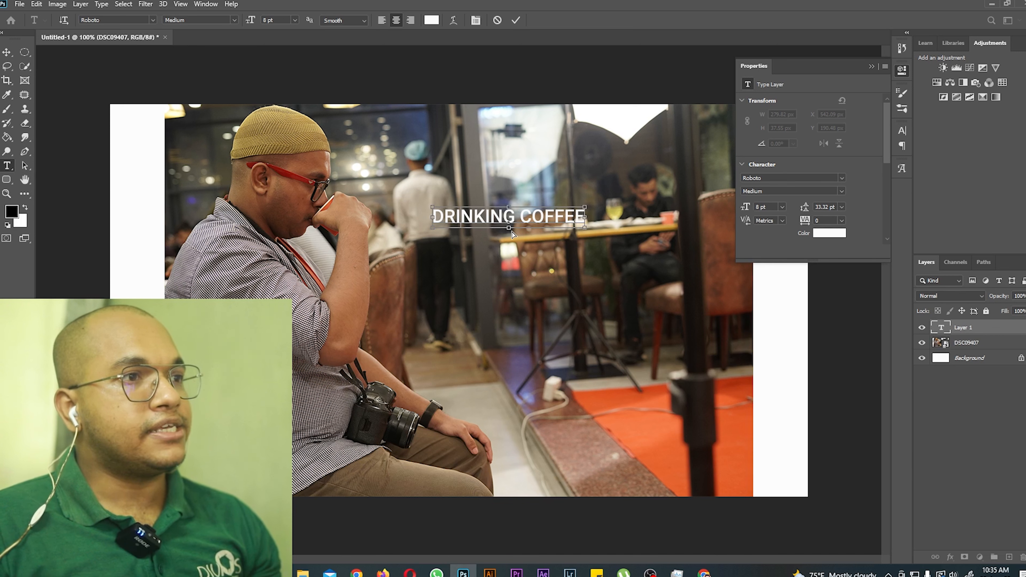
pyautogui.hotkey('ctrl', 'a')
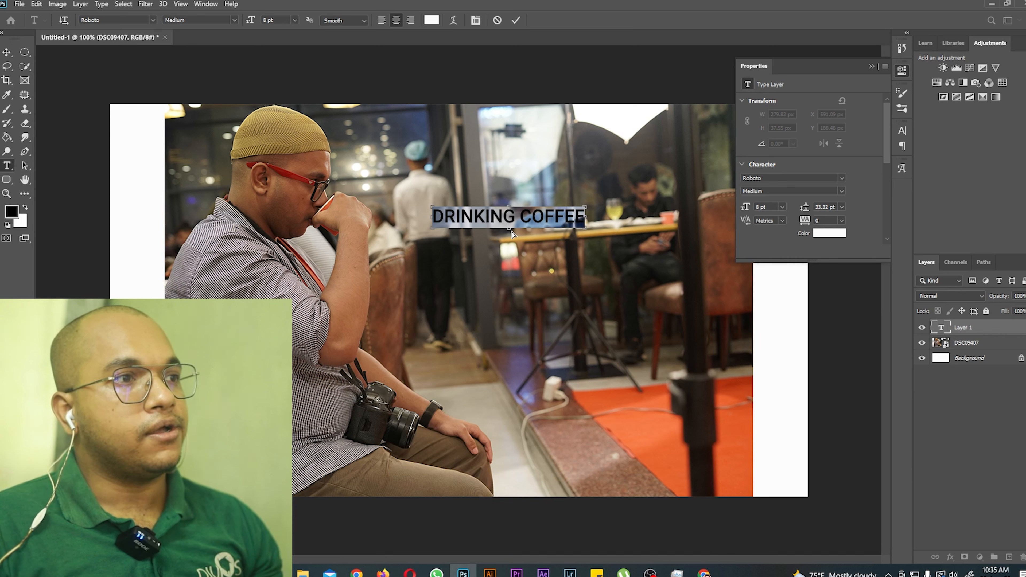
pyautogui.click(524, 225)
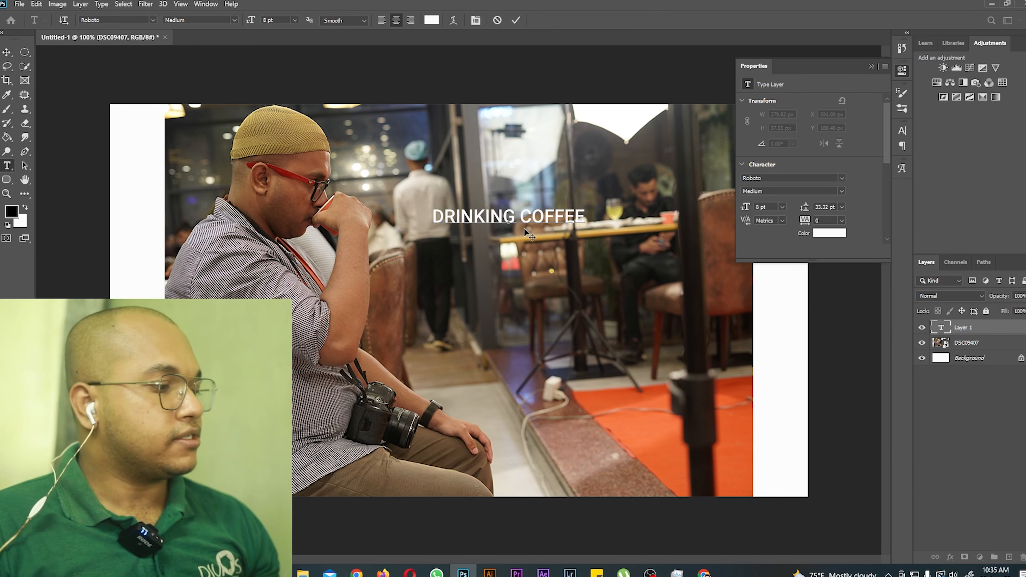
pyautogui.moveTo(588, 230); pyautogui.dragTo(624, 259)
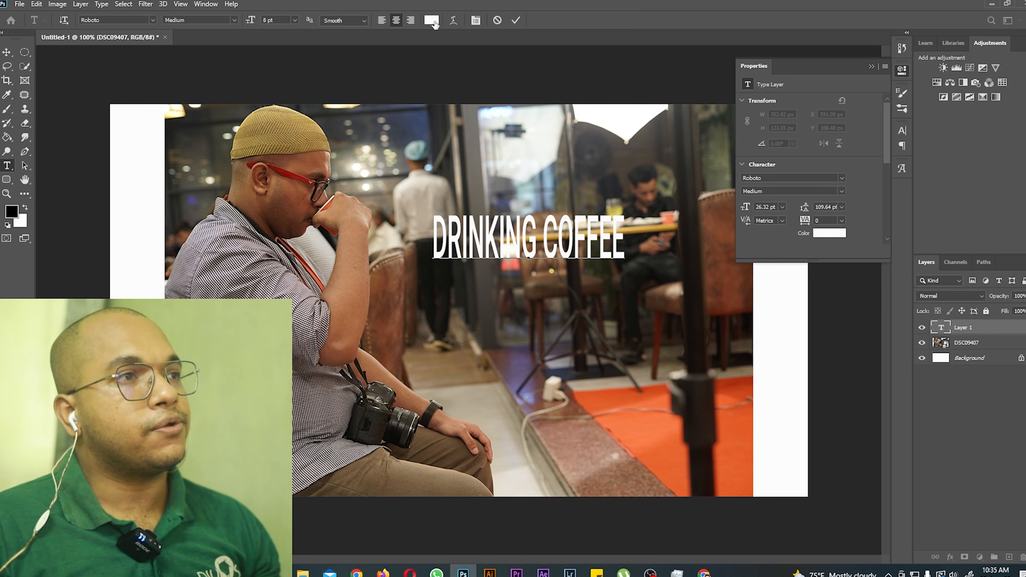
# Step: Apply an Arc text warp to "DRINKING COFFEE" and move the text down and slightly right on the photo
pyautogui.click(455, 22)
pyautogui.moveTo(490, 125); pyautogui.dragTo(252, 111)
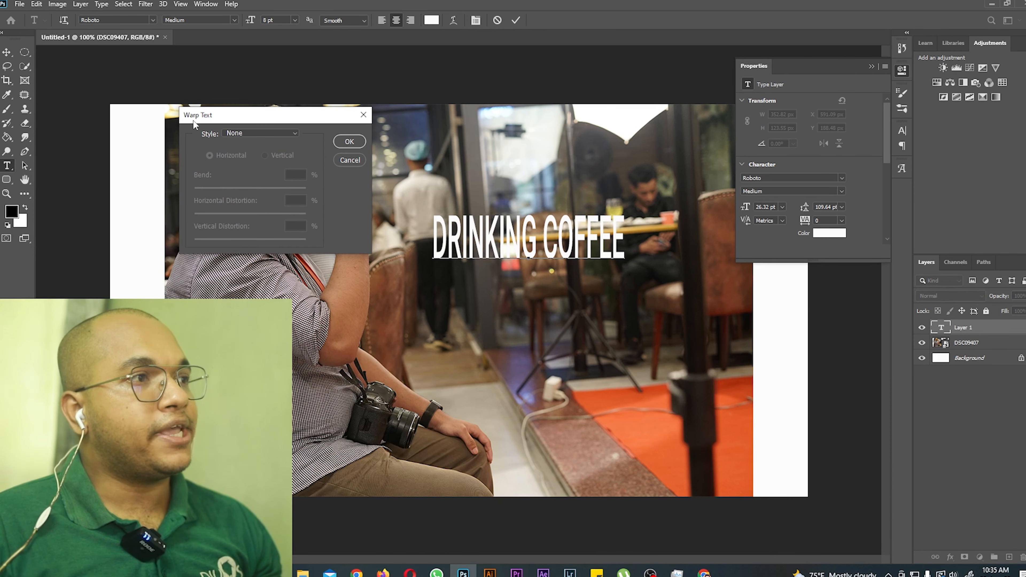
pyautogui.click(245, 134)
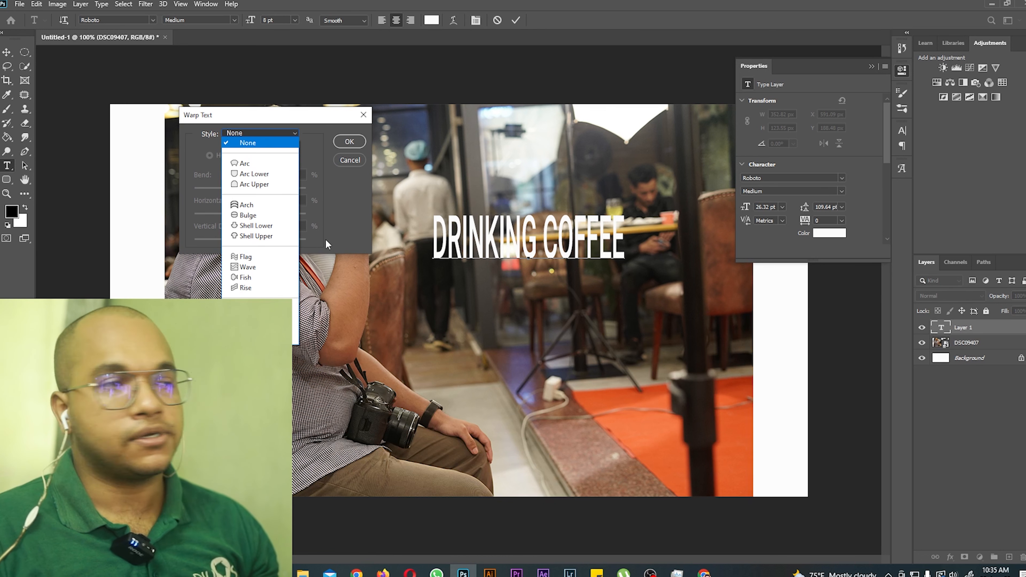
pyautogui.click(261, 165)
pyautogui.moveTo(542, 186); pyautogui.dragTo(563, 272)
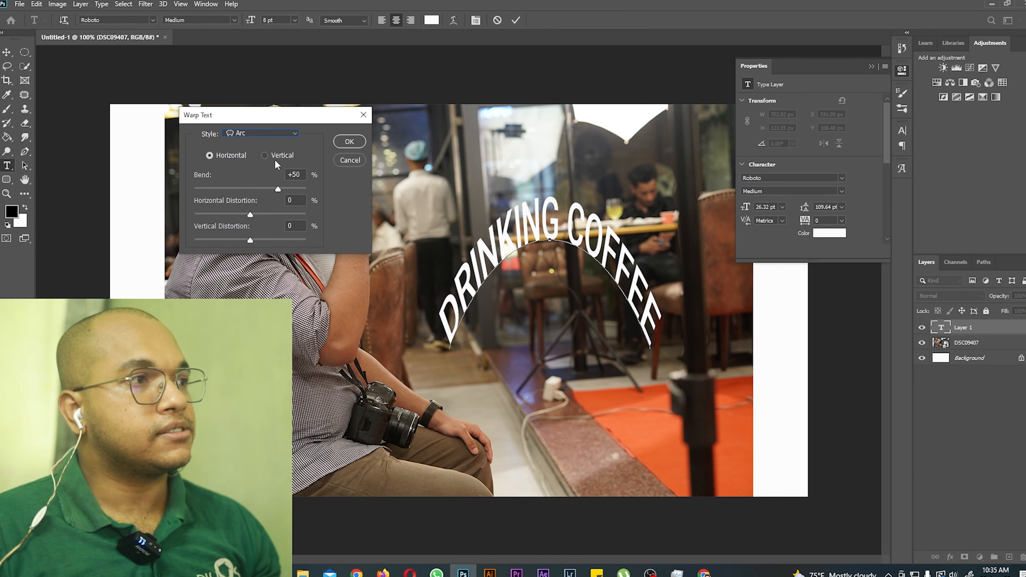
# Step: Try the Arc Lower, Arc Upper and Arch warp styles on "DRINKING COFFEE"
pyautogui.click(274, 134)
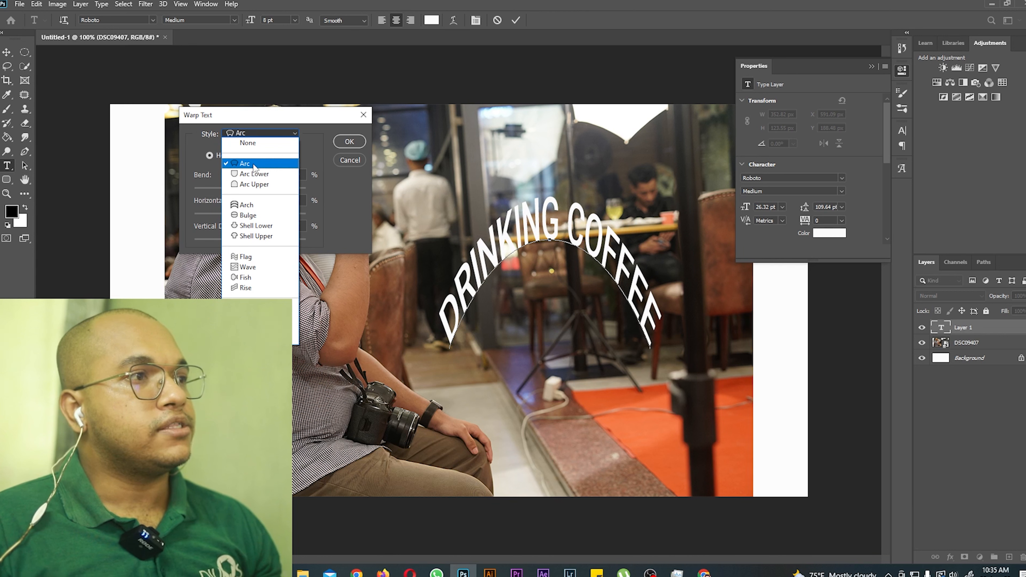
pyautogui.click(263, 174)
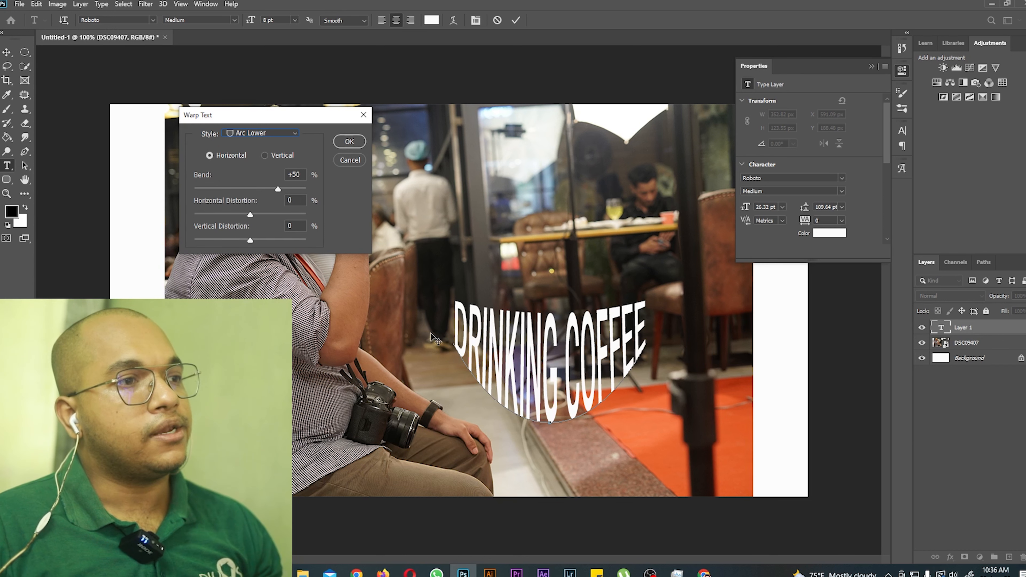
pyautogui.click(296, 136)
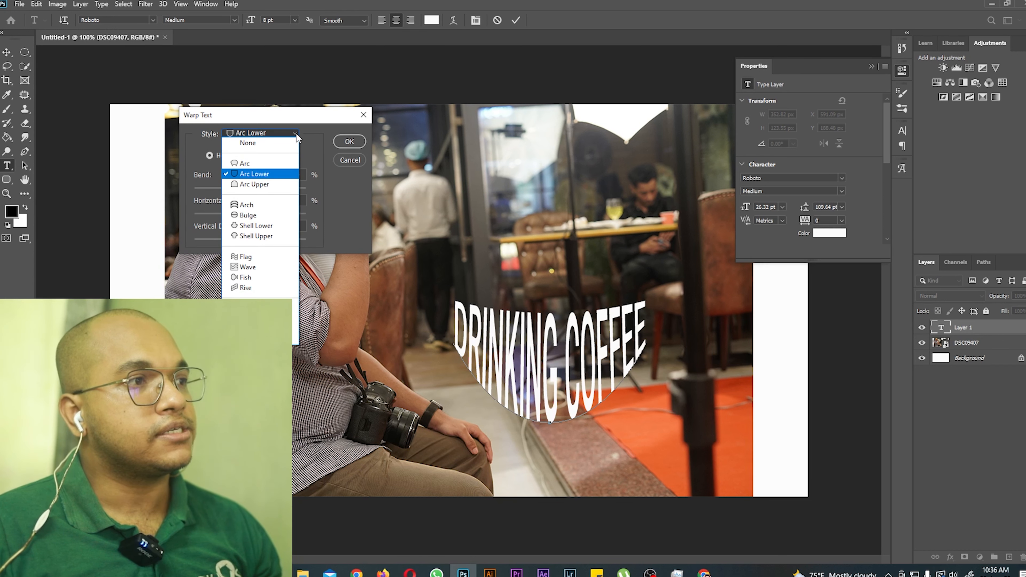
pyautogui.click(268, 185)
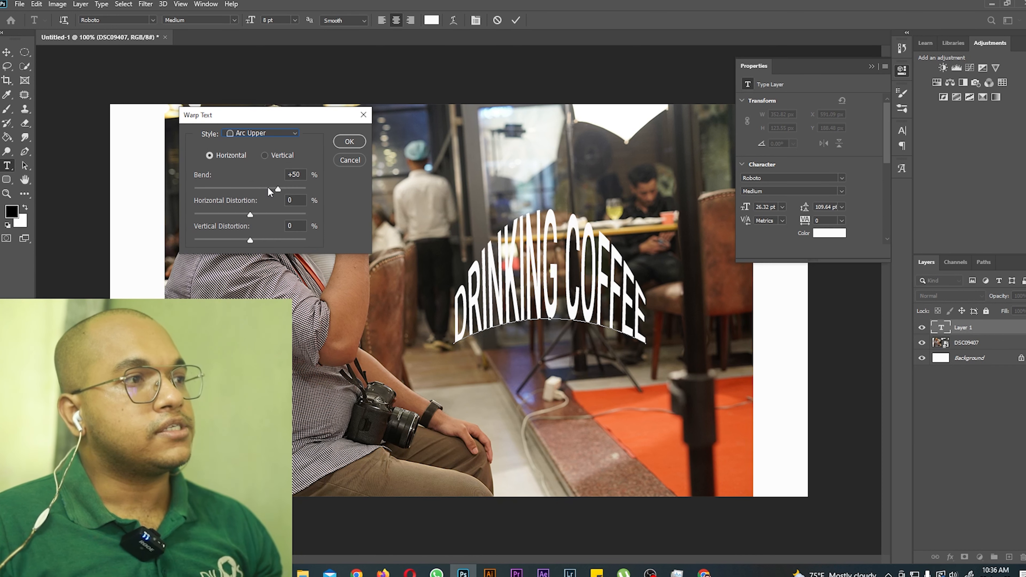
pyautogui.click(285, 137)
pyautogui.click(278, 207)
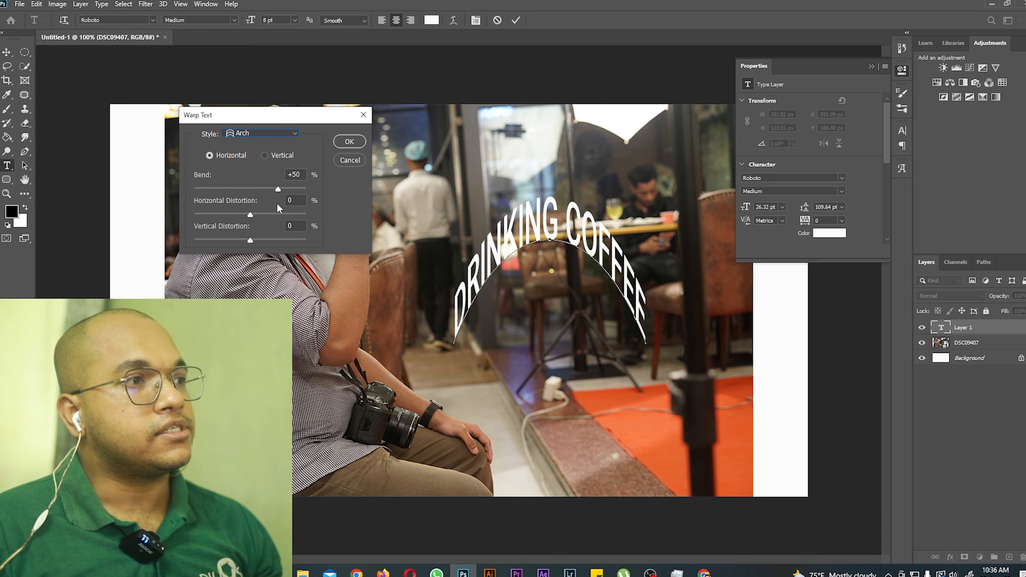
# Step: Try the Bulge, Shell Lower and Shell Upper warp styles on "DRINKING COFFEE"
pyautogui.click(294, 136)
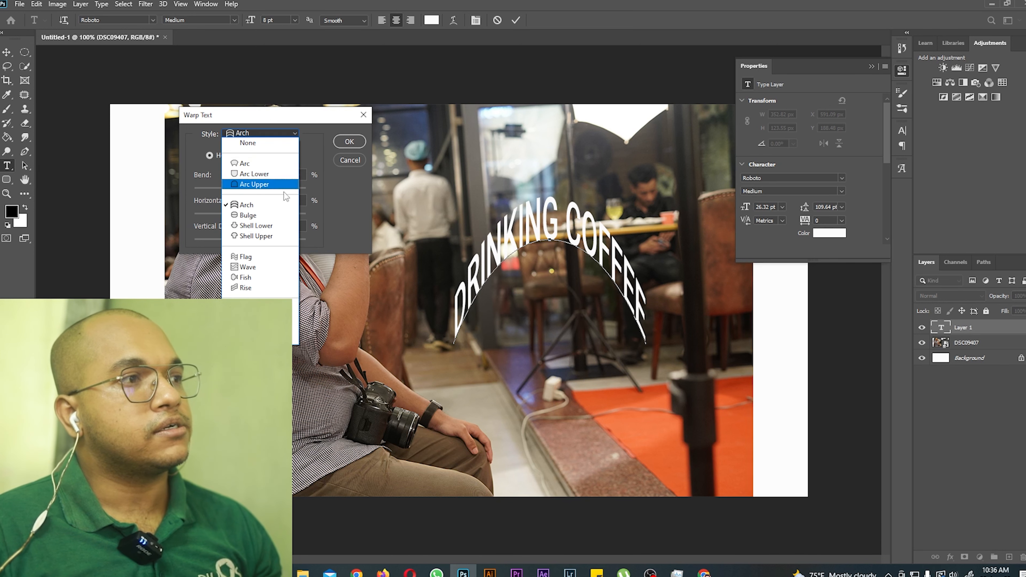
pyautogui.click(272, 219)
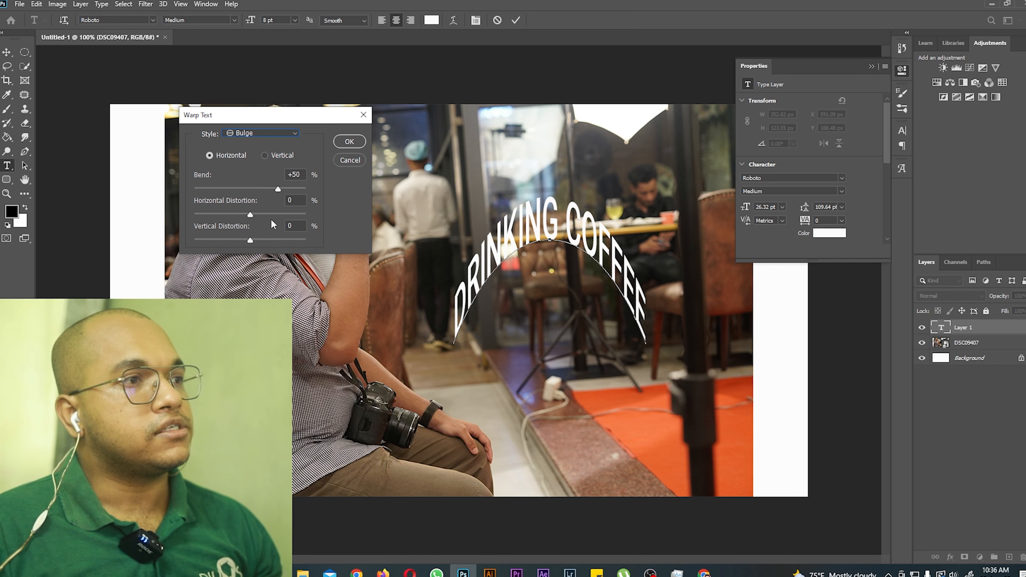
pyautogui.click(286, 135)
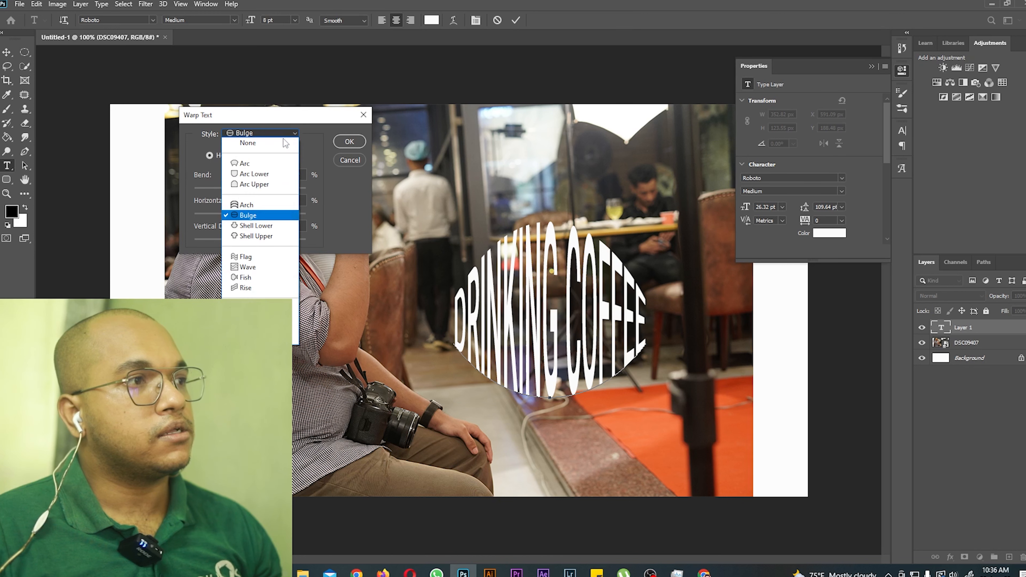
pyautogui.click(265, 226)
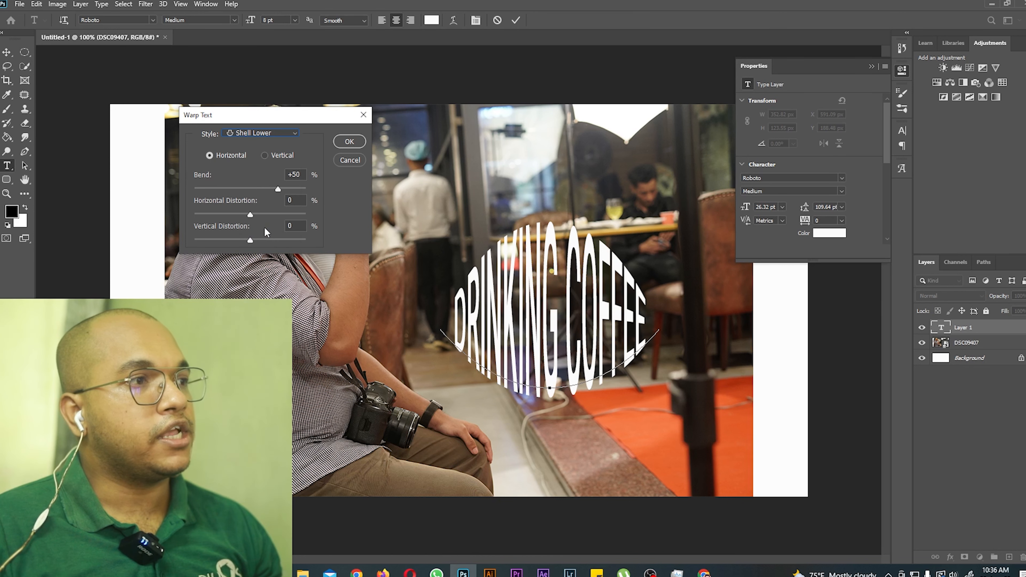
pyautogui.click(288, 135)
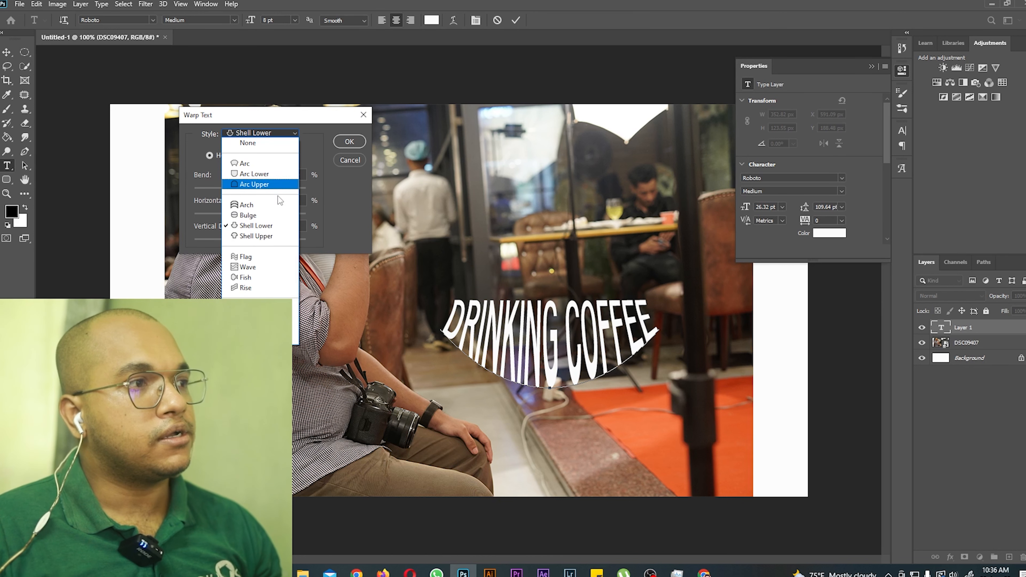
pyautogui.click(272, 237)
# Step: Try the Flag, Wave and Fish warp styles on "DRINKING COFFEE"
pyautogui.click(285, 136)
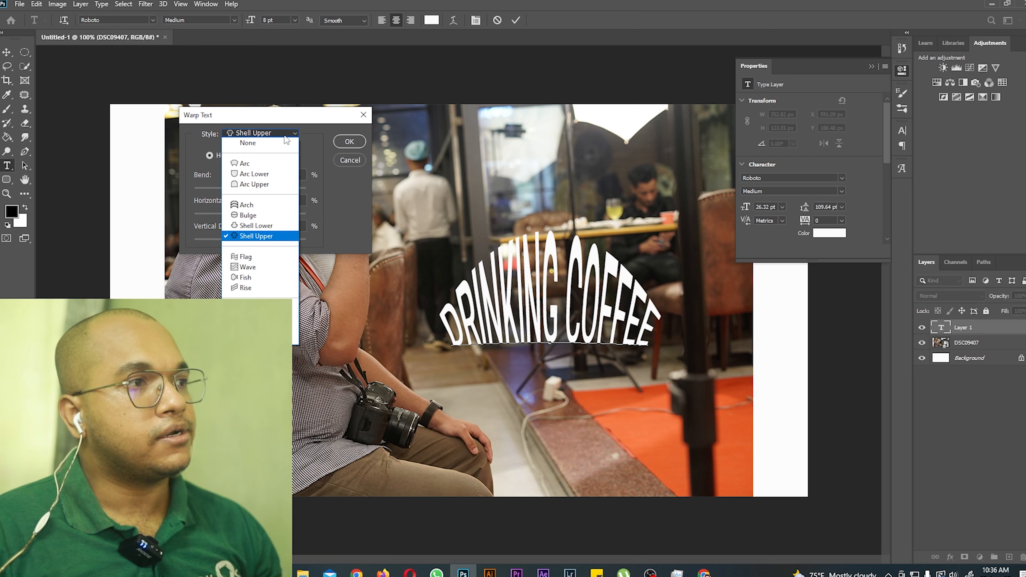
pyautogui.click(249, 257)
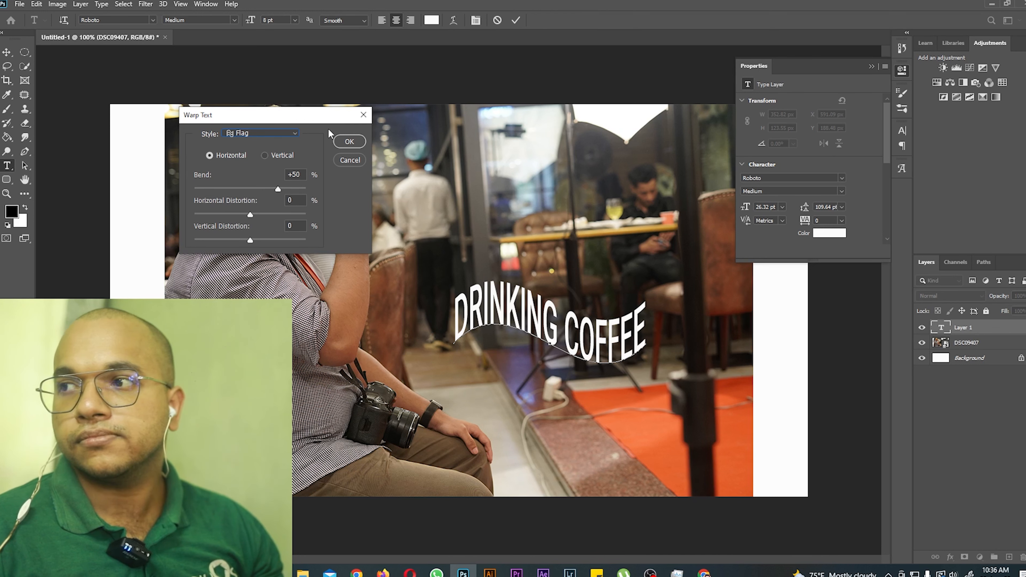
pyautogui.click(287, 134)
pyautogui.press('Down')
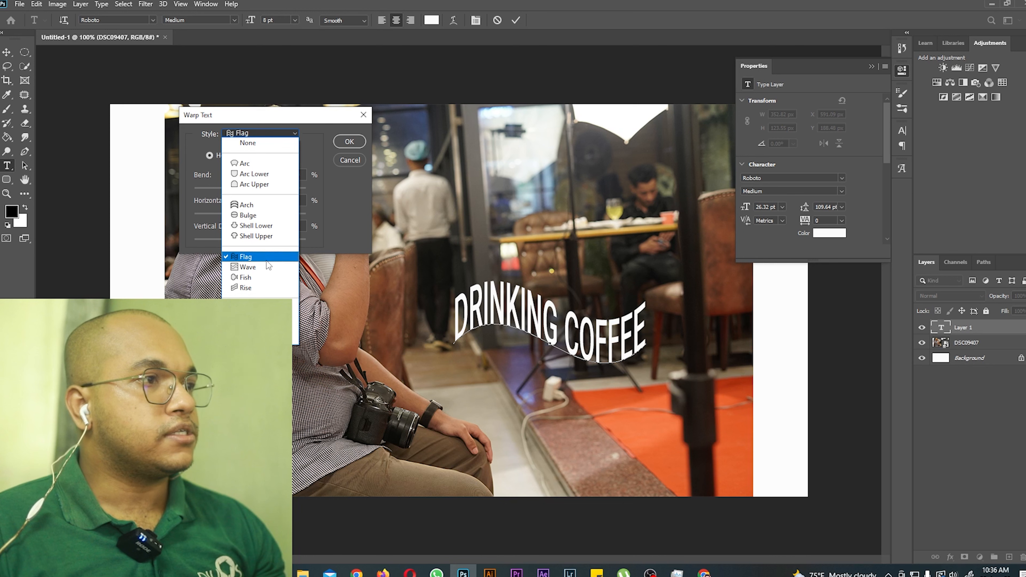
pyautogui.press('Return')
pyautogui.click(295, 135)
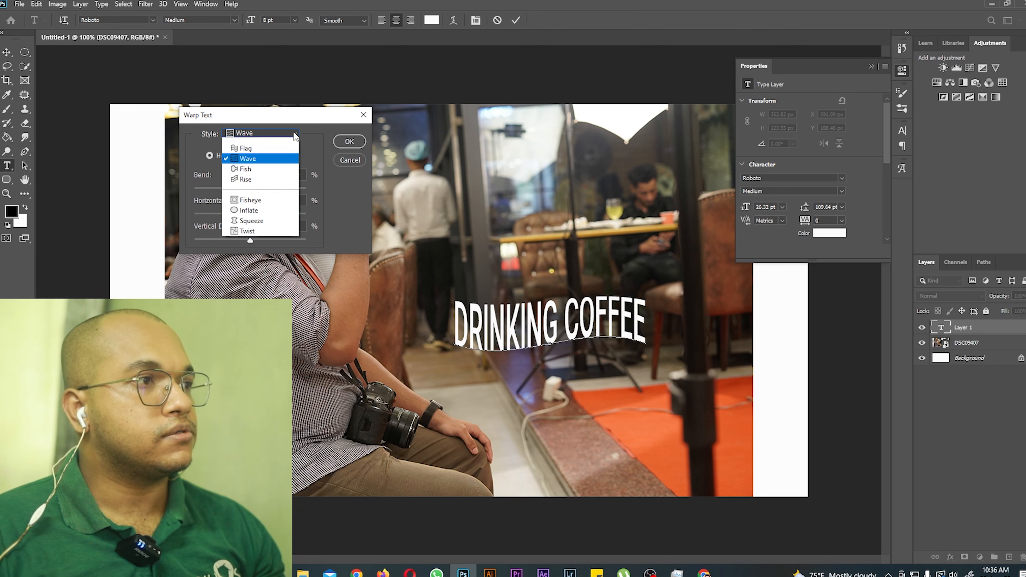
pyautogui.click(265, 275)
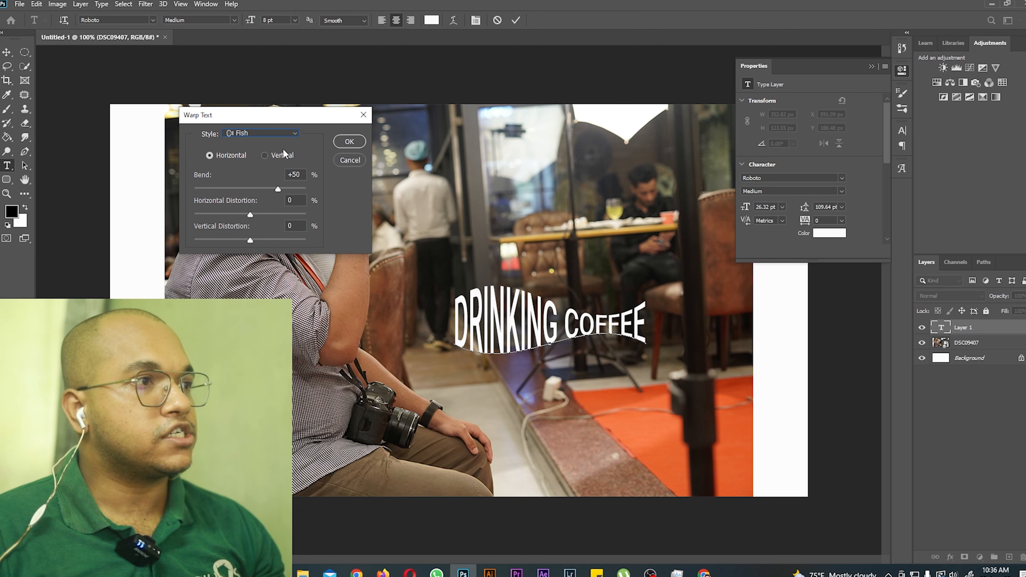
# Step: Try the Rise, Fisheye and Inflate warp styles on "DRINKING COFFEE"
pyautogui.click(288, 133)
pyautogui.click(263, 285)
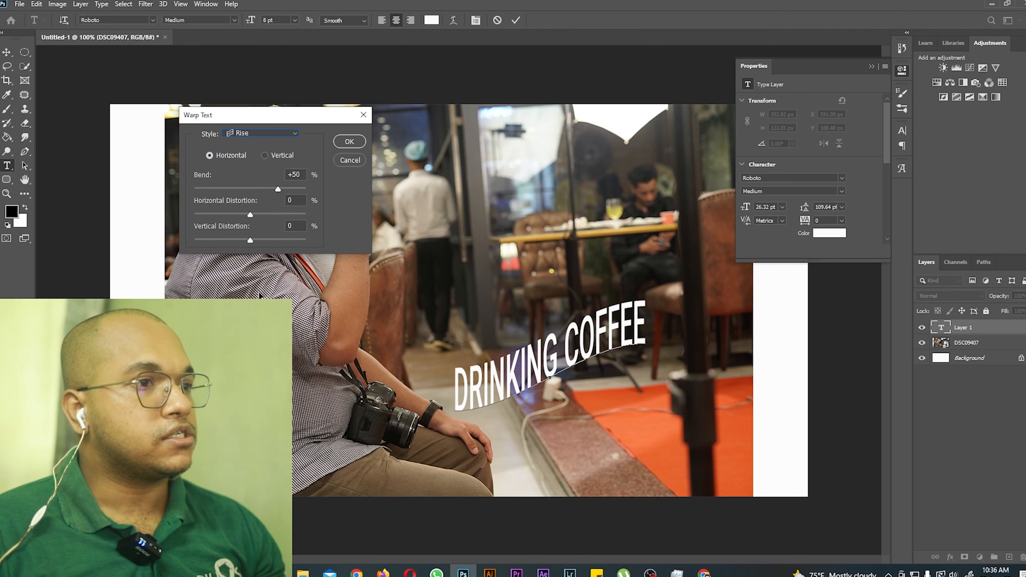
pyautogui.click(295, 131)
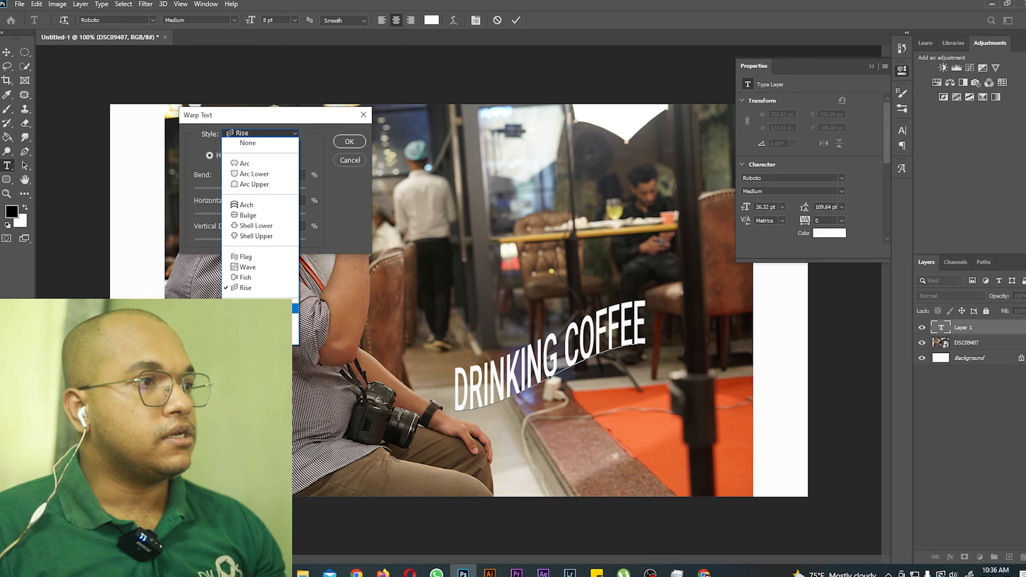
pyautogui.click(279, 295)
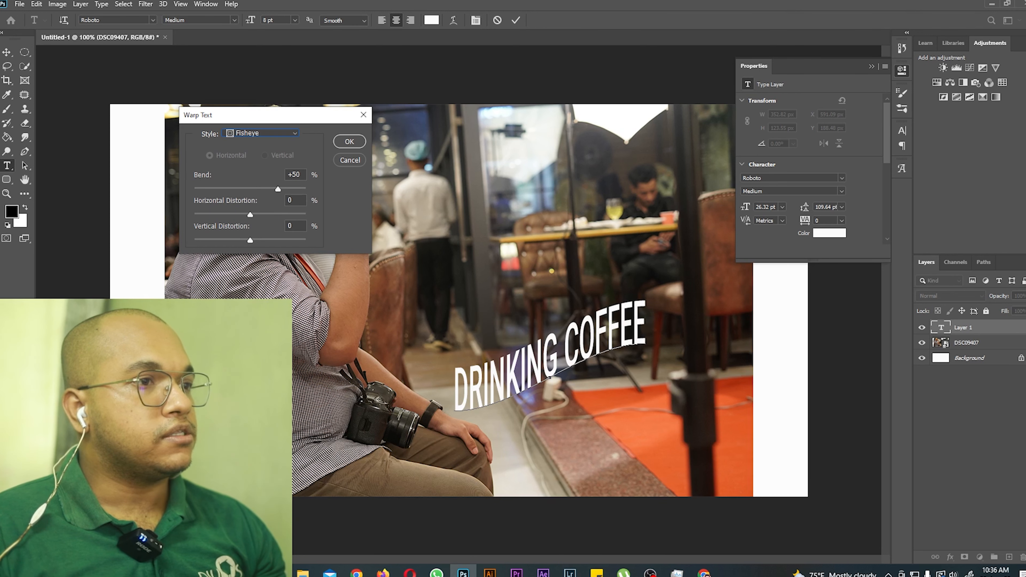
pyautogui.click(283, 134)
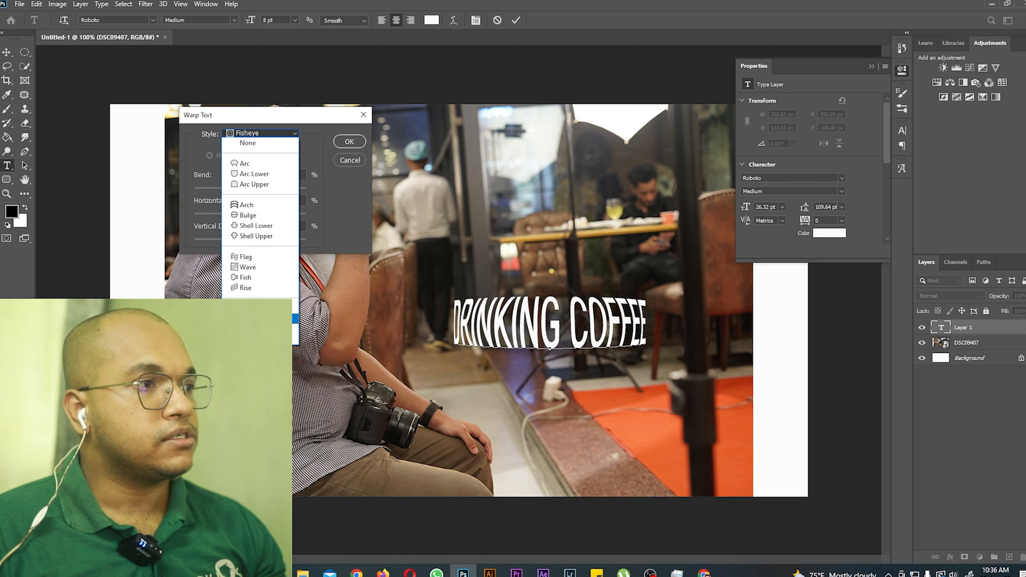
pyautogui.click(260, 318)
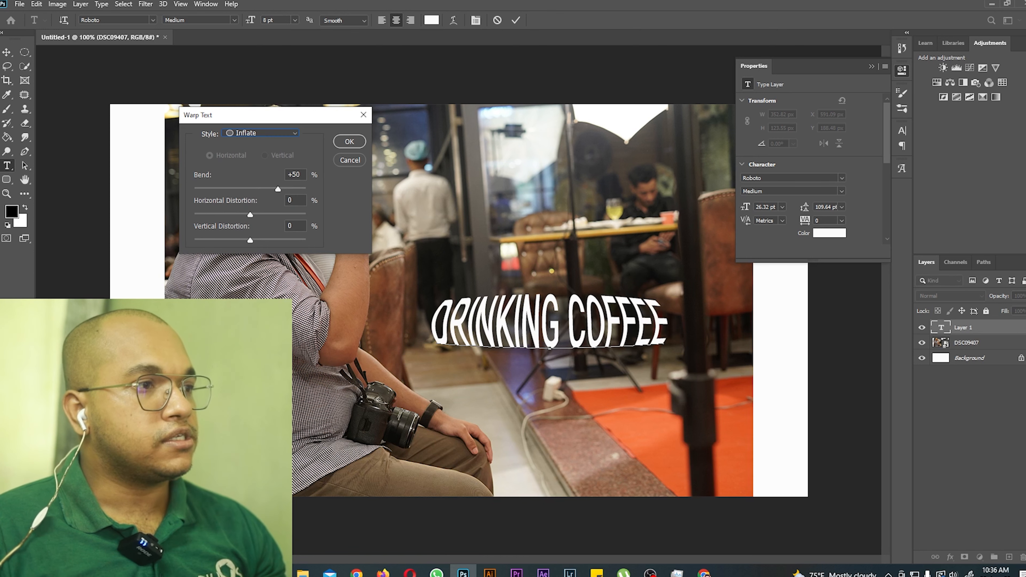
# Step: Try the Squeeze and Twist warp styles on "DRINKING COFFEE"
pyautogui.click(275, 134)
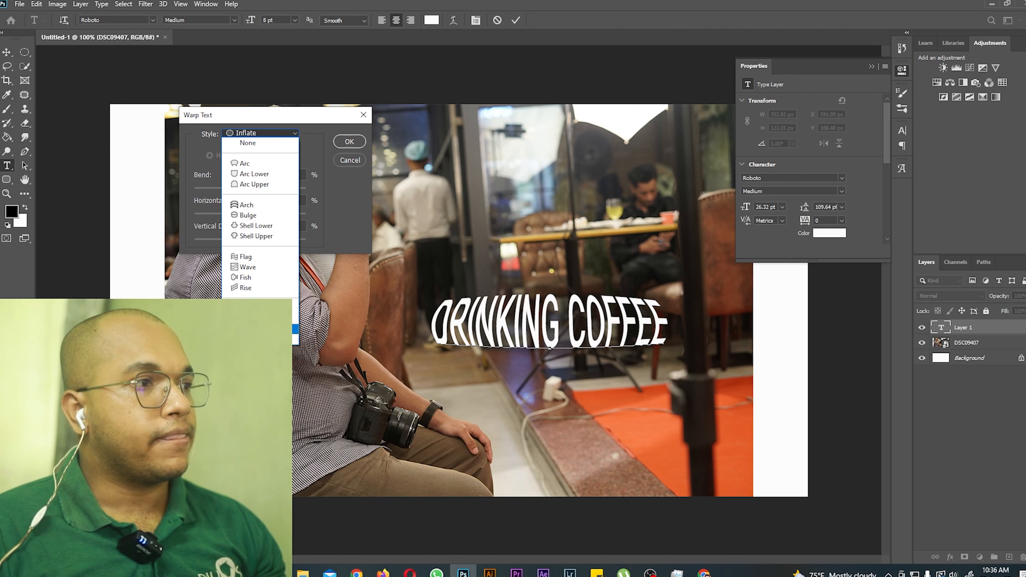
pyautogui.click(260, 329)
pyautogui.click(268, 134)
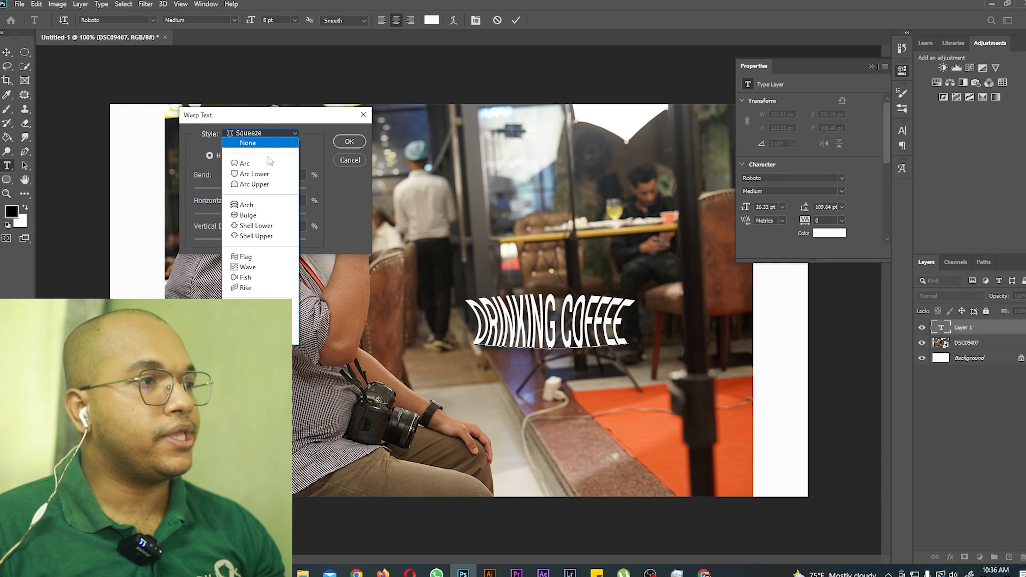
pyautogui.click(295, 341)
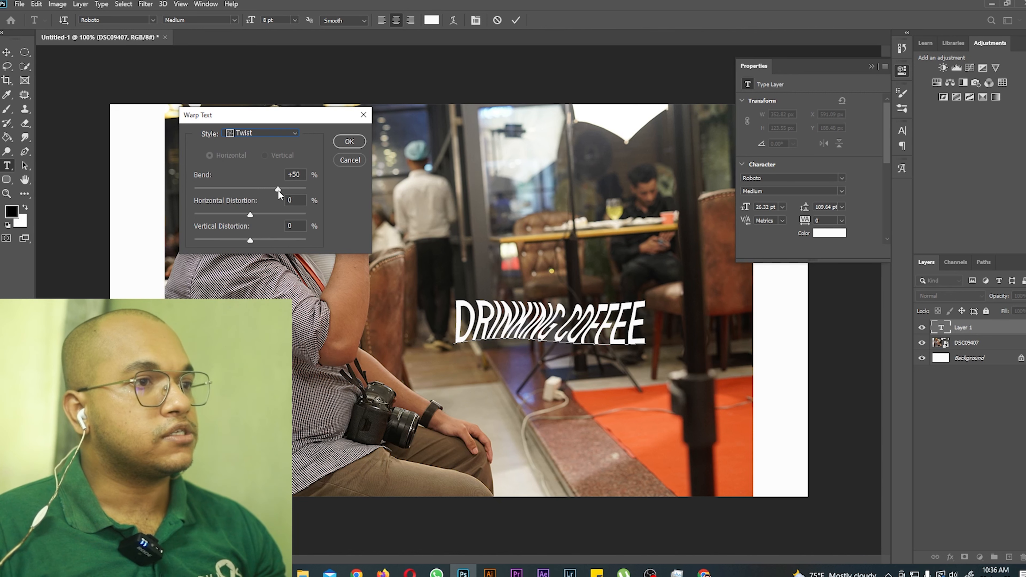
# Step: Warp "DRINKING COFFEE" with the Arc Lower style, horizontal, +50% bend and +3% horizontal distortion
pyautogui.click(280, 135)
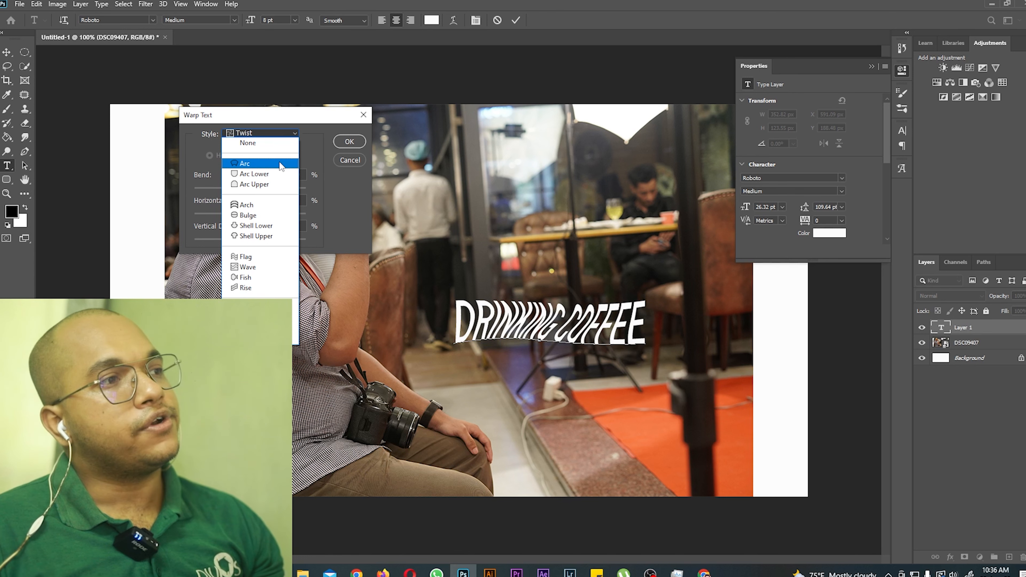
pyautogui.click(259, 177)
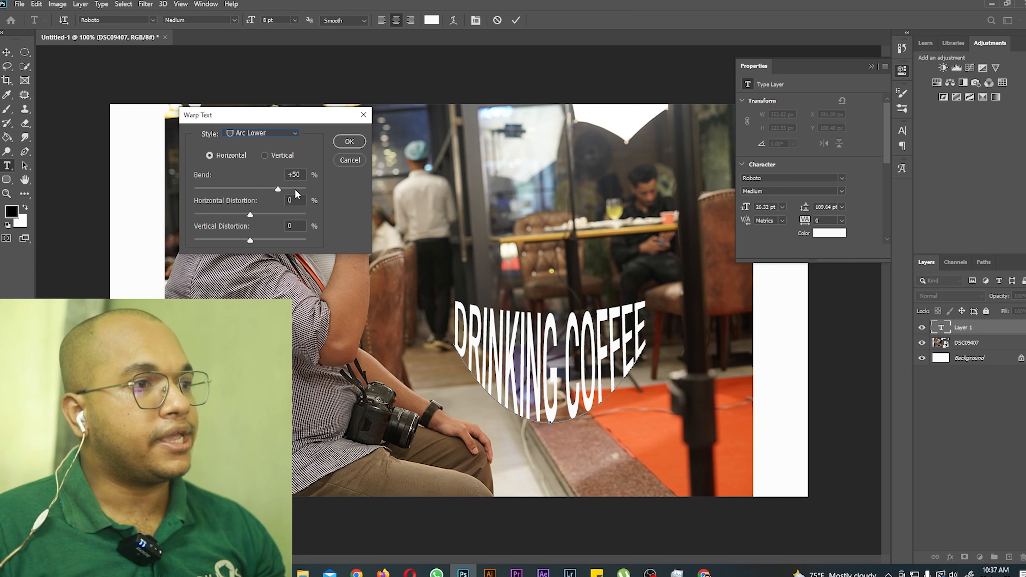
pyautogui.moveTo(278, 189); pyautogui.dragTo(274, 190)
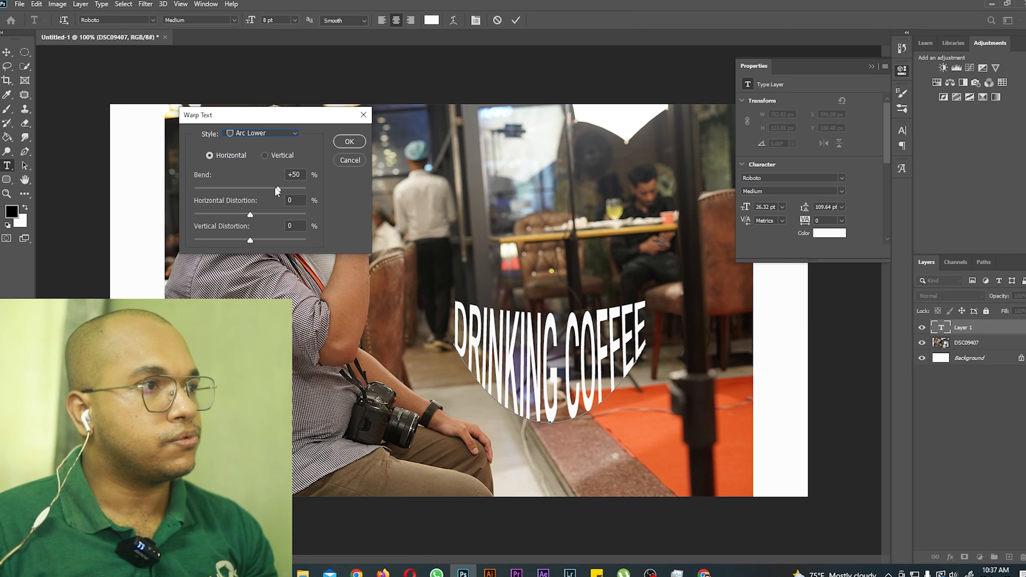
pyautogui.moveTo(251, 215); pyautogui.dragTo(251, 216)
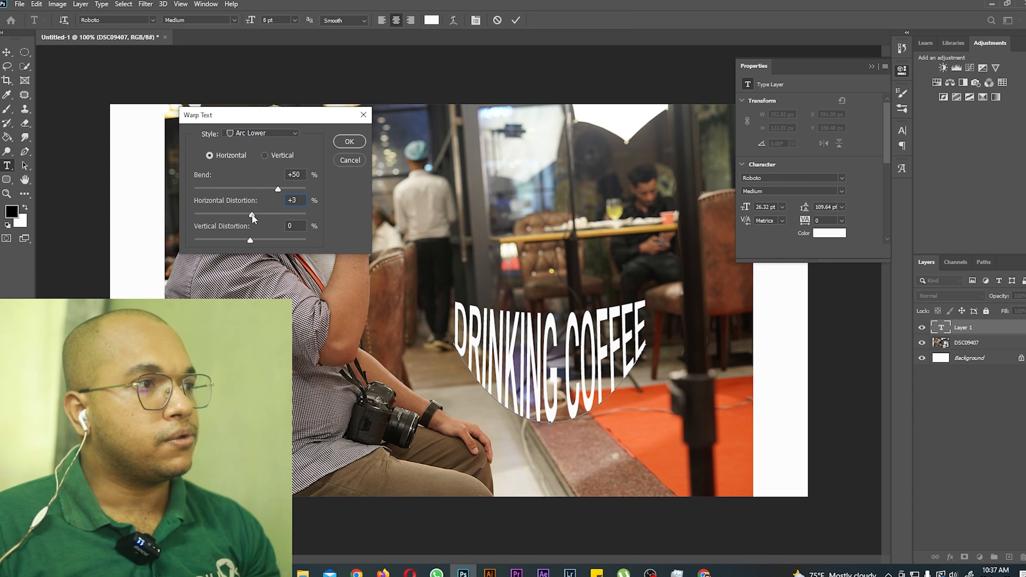
pyautogui.press('Return')
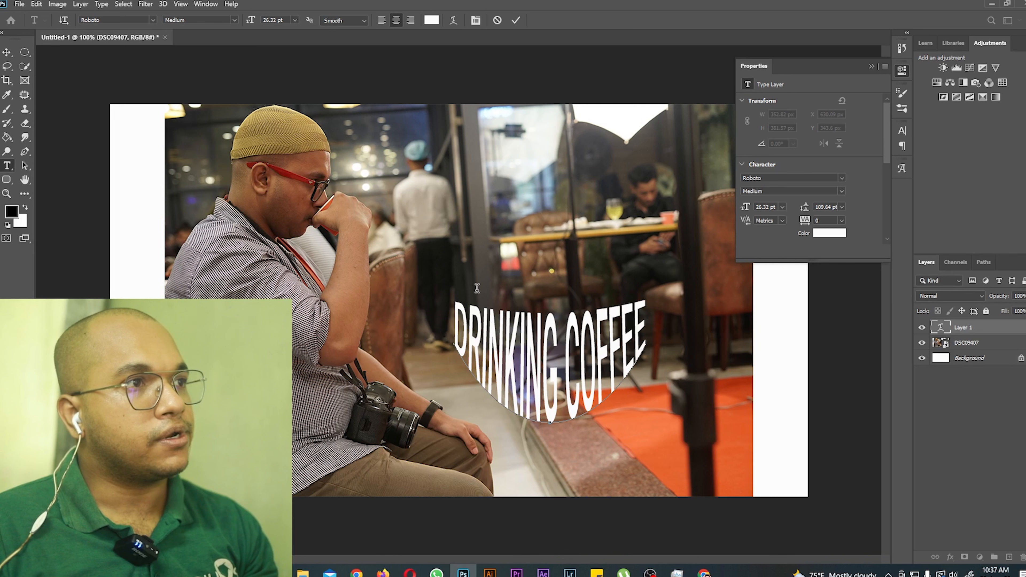
# Step: Try +57% vertical distortion on the warped text, and reset both the vertical and horizontal distortion to 0%
pyautogui.click(453, 21)
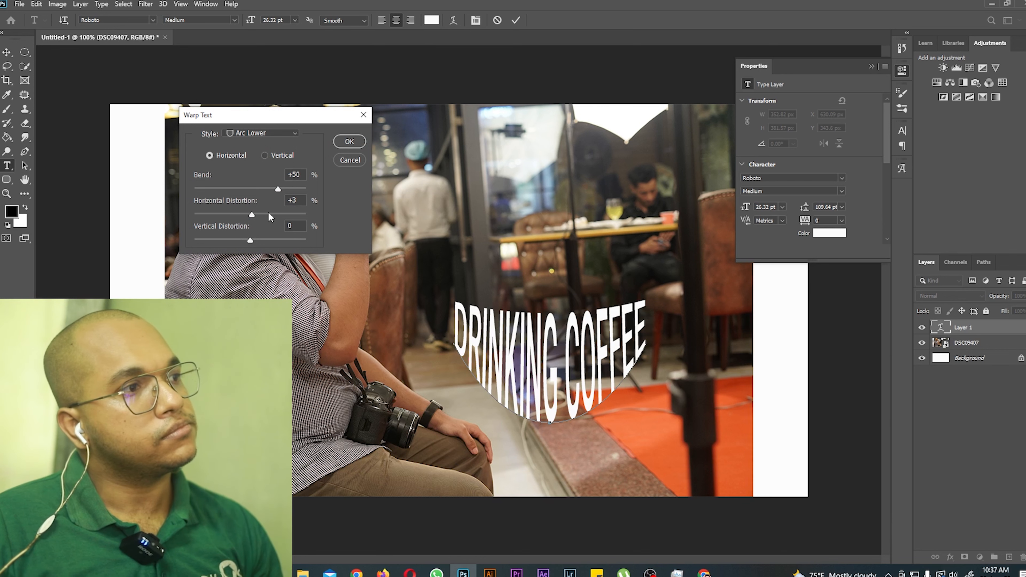
pyautogui.moveTo(253, 241); pyautogui.dragTo(281, 241)
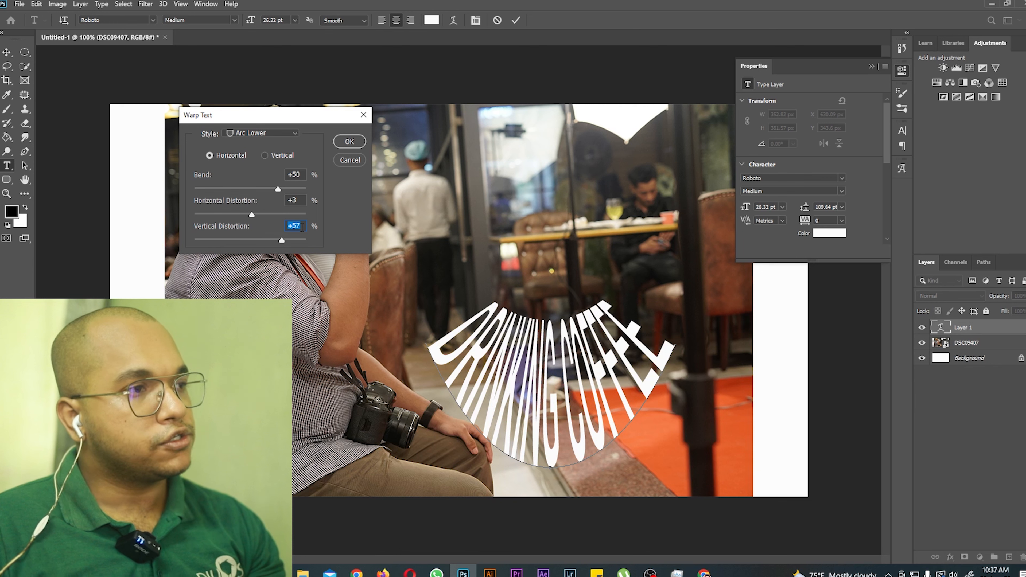
pyautogui.write('0')
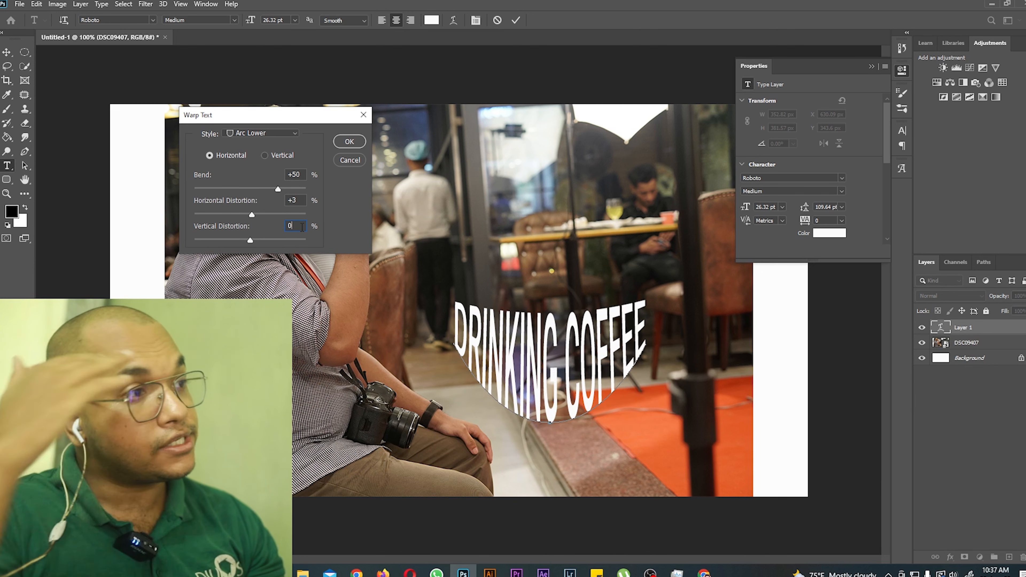
pyautogui.write('0')
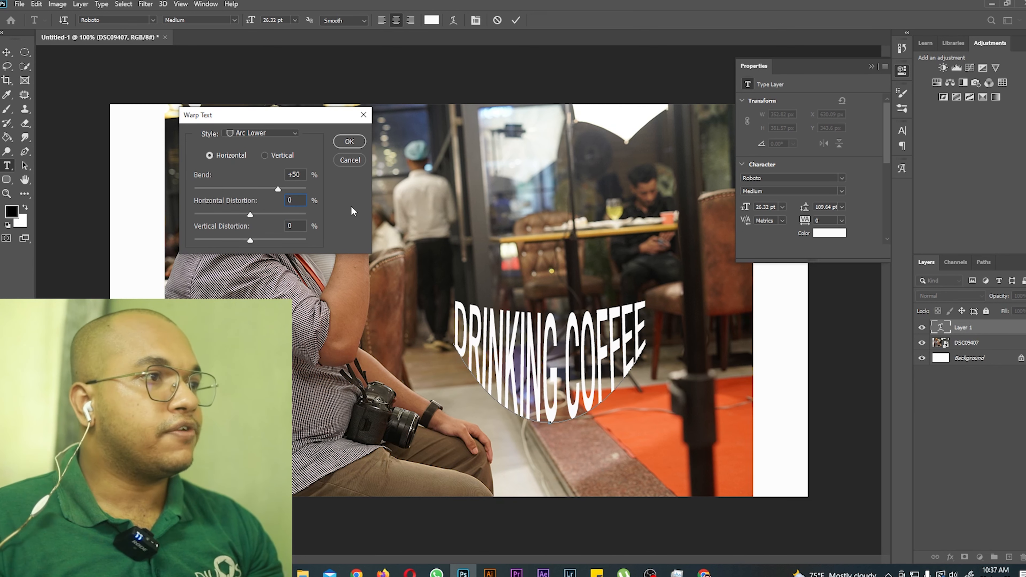
pyautogui.click(349, 142)
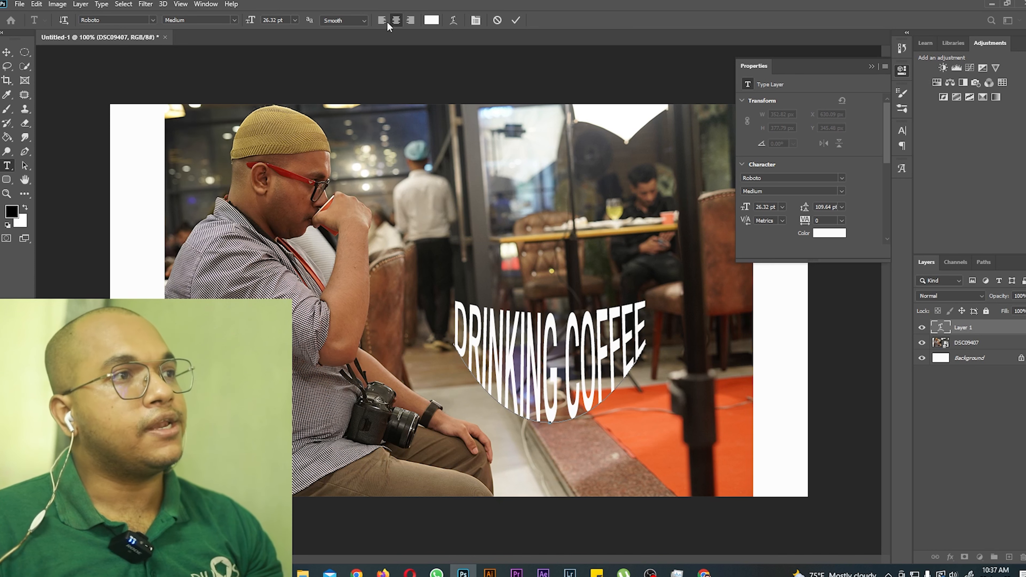
pyautogui.click(453, 21)
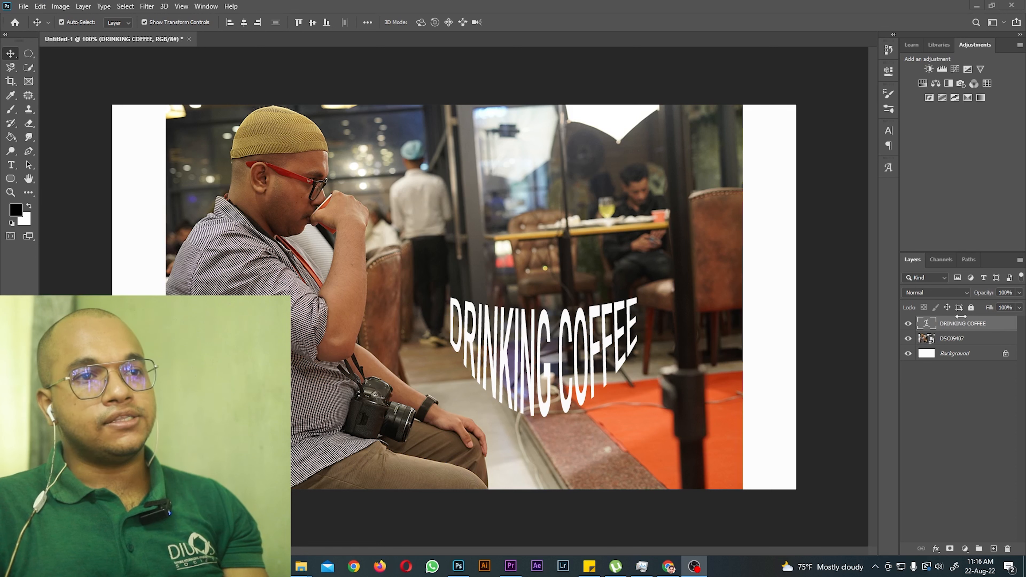
# Step: Move the "DRINKING COFFEE" text layer upward in the photo, to just beside the man's raised hand
pyautogui.click(948, 342)
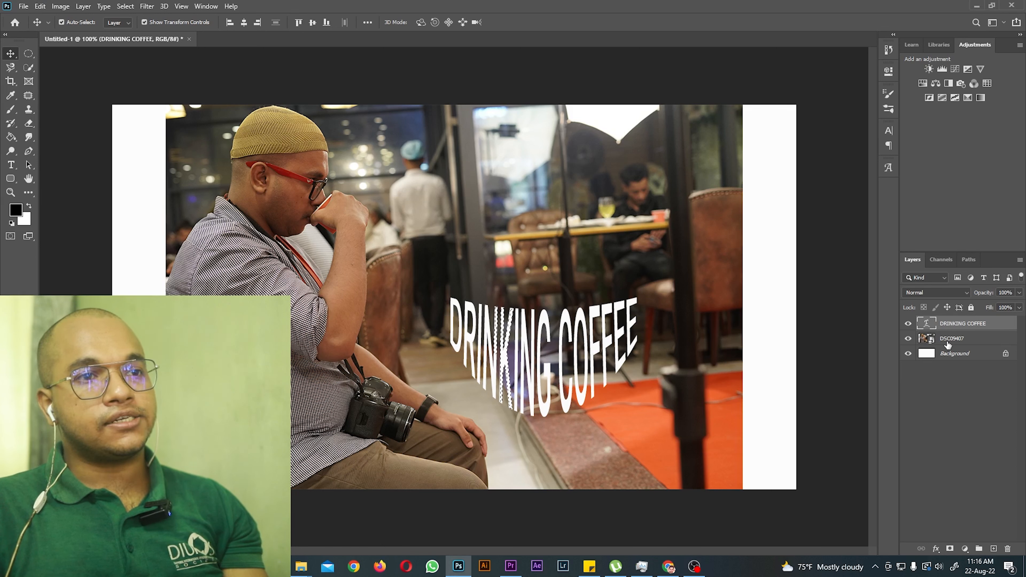
pyautogui.click(951, 325)
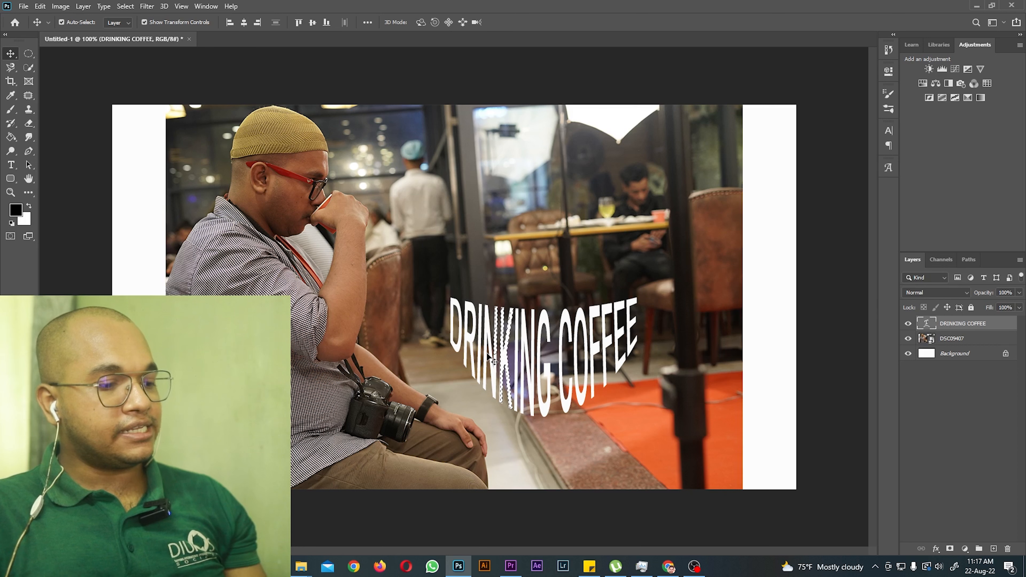
pyautogui.hotkey('ctrl', 'd')
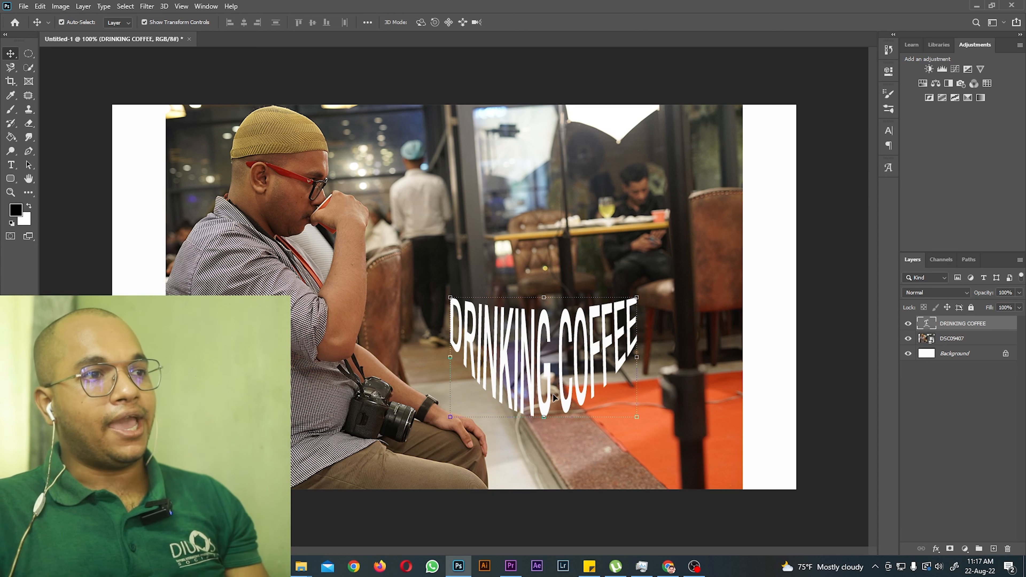
pyautogui.moveTo(525, 348); pyautogui.dragTo(544, 297)
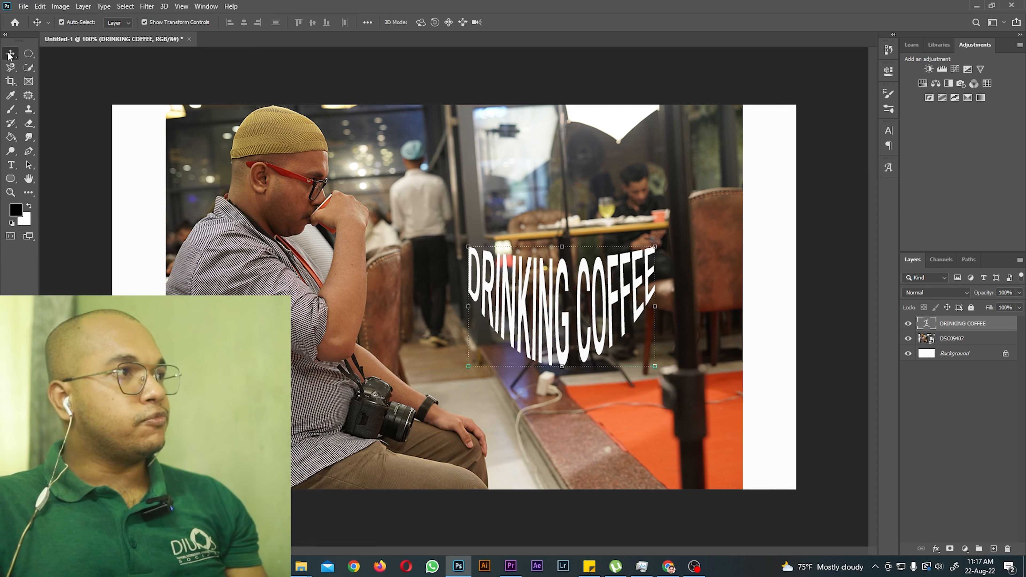
pyautogui.moveTo(534, 292); pyautogui.dragTo(496, 245)
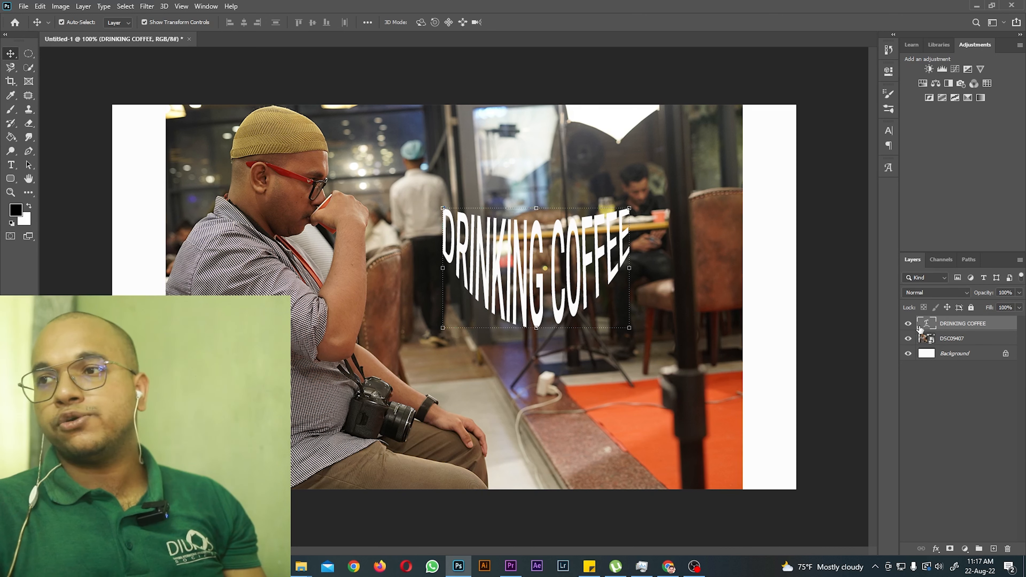
# Step: Add a Stroke layer style to the "DRINKING COFFEE" layer with its position set to Outside
pyautogui.rightClick(938, 322)
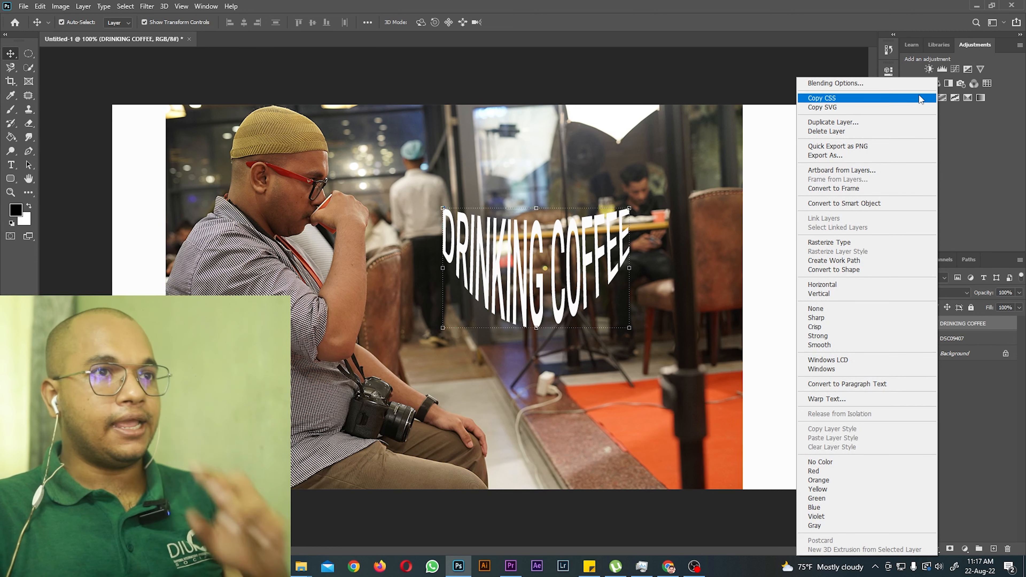
pyautogui.click(907, 84)
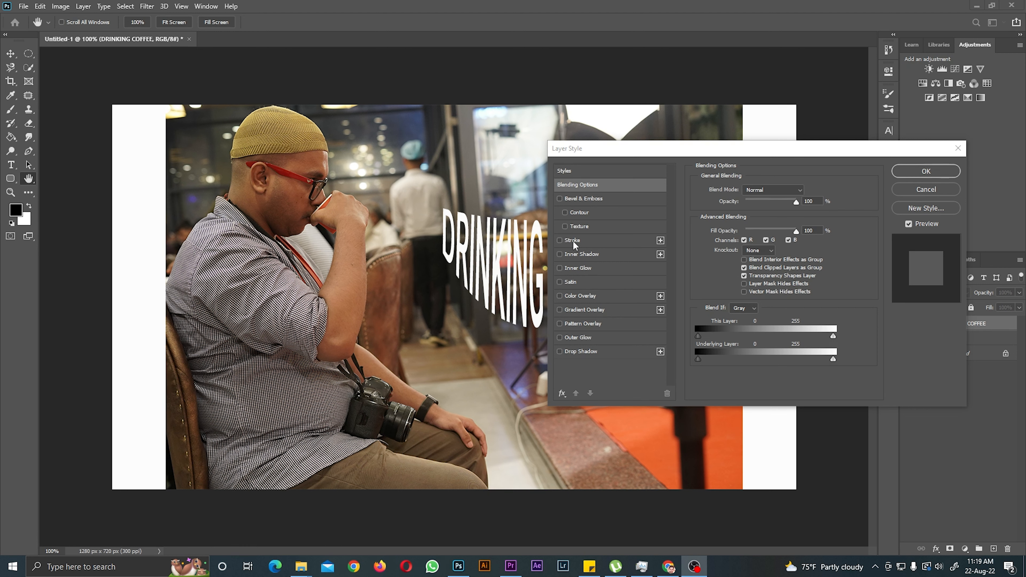
pyautogui.click(560, 241)
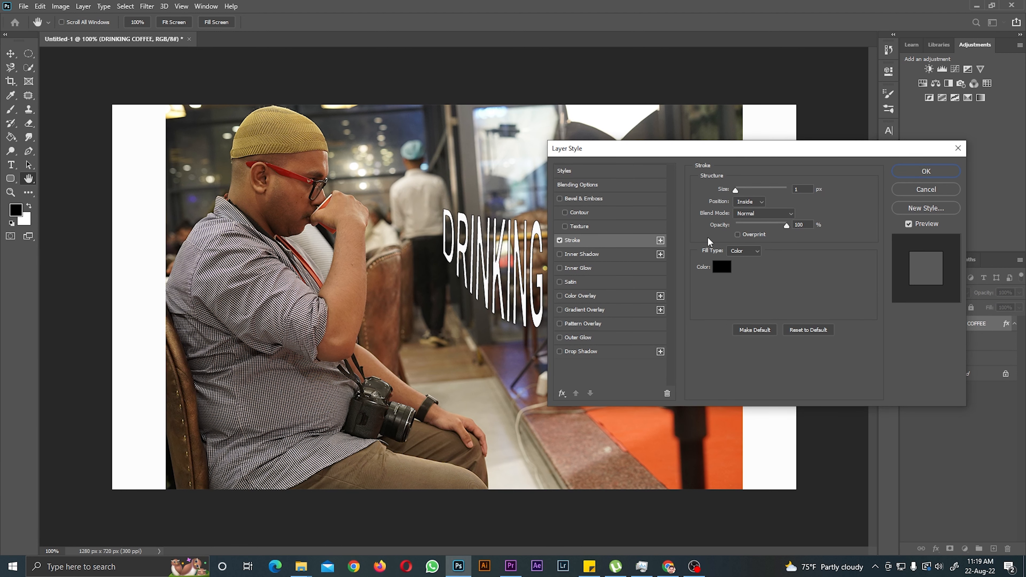
pyautogui.moveTo(717, 154); pyautogui.dragTo(199, 101)
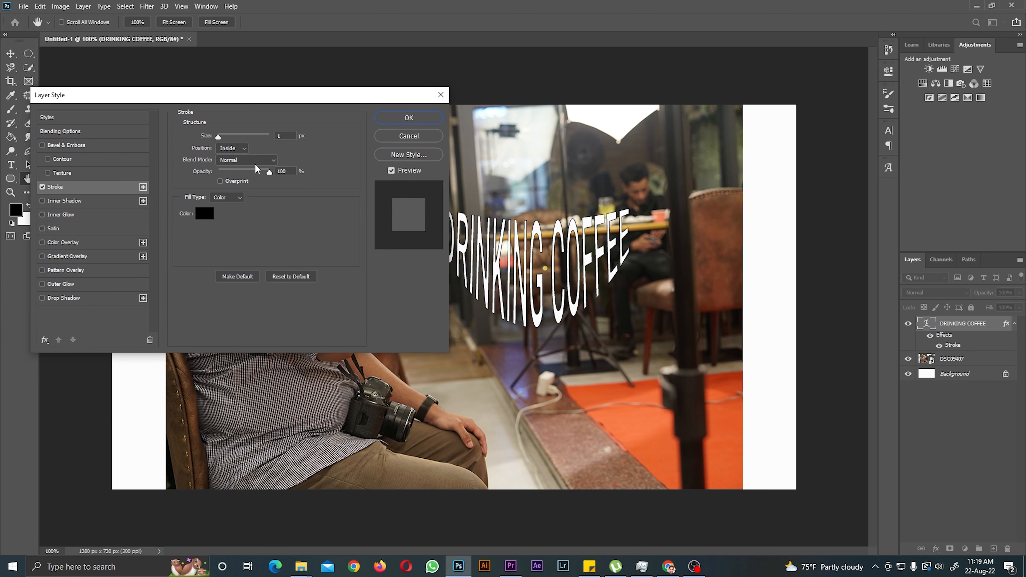
pyautogui.click(231, 148)
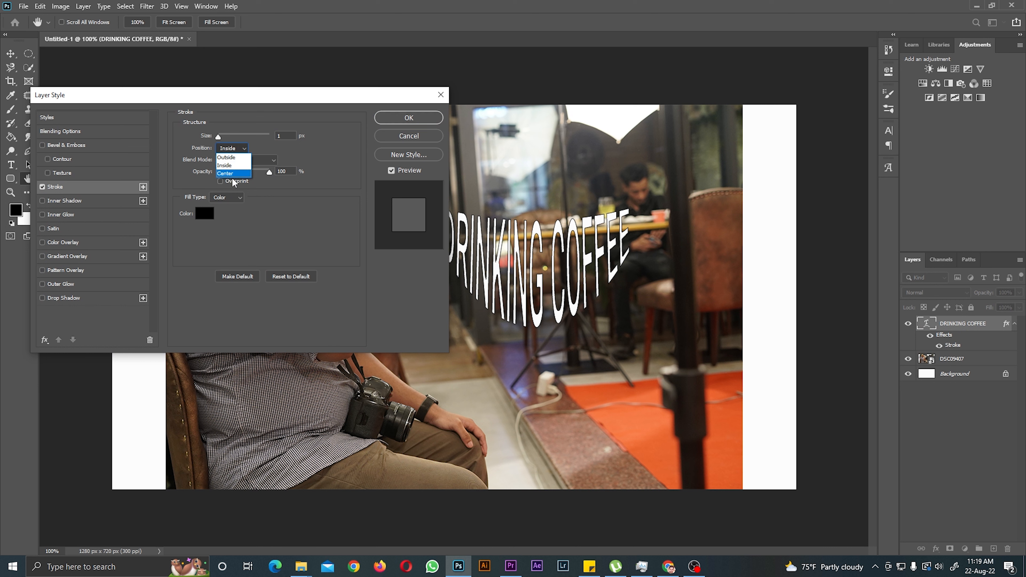
pyautogui.click(238, 150)
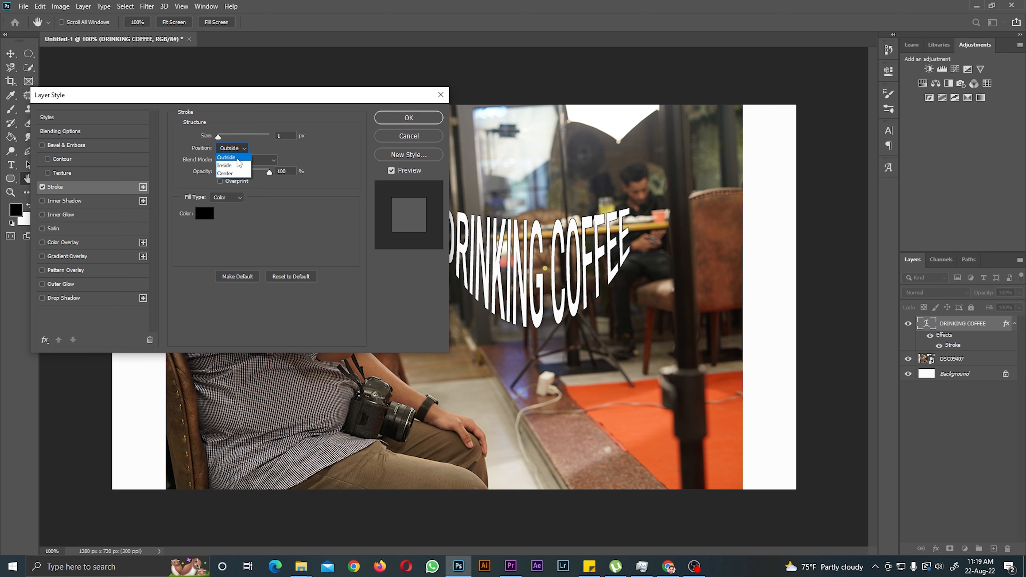
pyautogui.click(238, 158)
# Step: Try the text stroke in the Inside position at sizes of 7 px and 2 px
pyautogui.moveTo(218, 136)
pyautogui.mouseDown()
pyautogui.moveTo(249, 138)
pyautogui.moveTo(231, 138)
pyautogui.mouseUp()
pyautogui.moveTo(235, 97)
pyautogui.mouseDown()
pyautogui.moveTo(186, 74)
pyautogui.moveTo(201, 66)
pyautogui.mouseUp()
pyautogui.moveTo(201, 102); pyautogui.dragTo(188, 104)
pyautogui.click(208, 117)
pyautogui.click(208, 132)
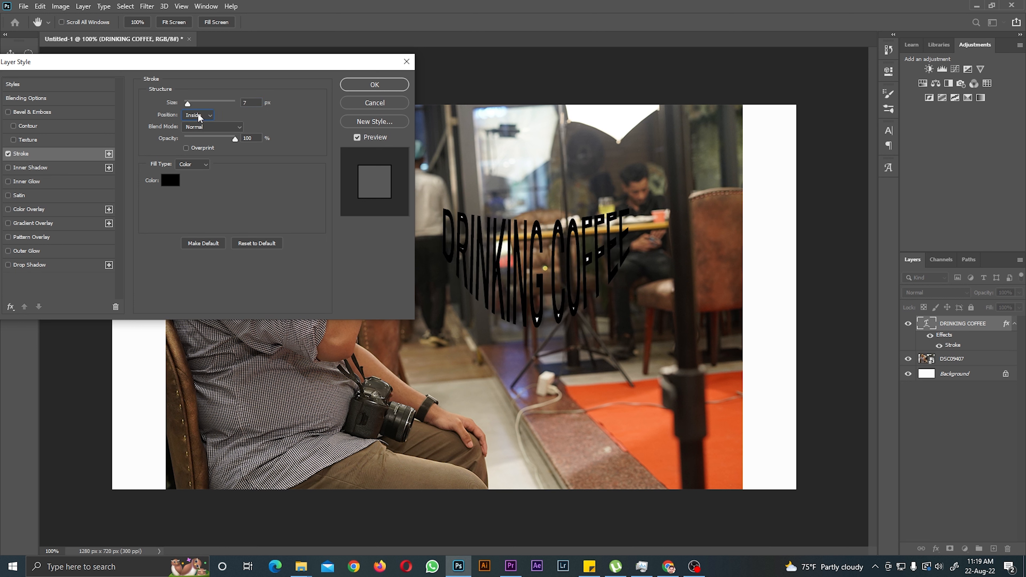
pyautogui.moveTo(189, 101)
pyautogui.mouseDown()
pyautogui.moveTo(175, 104)
pyautogui.moveTo(196, 97)
pyautogui.moveTo(185, 105)
pyautogui.mouseUp()
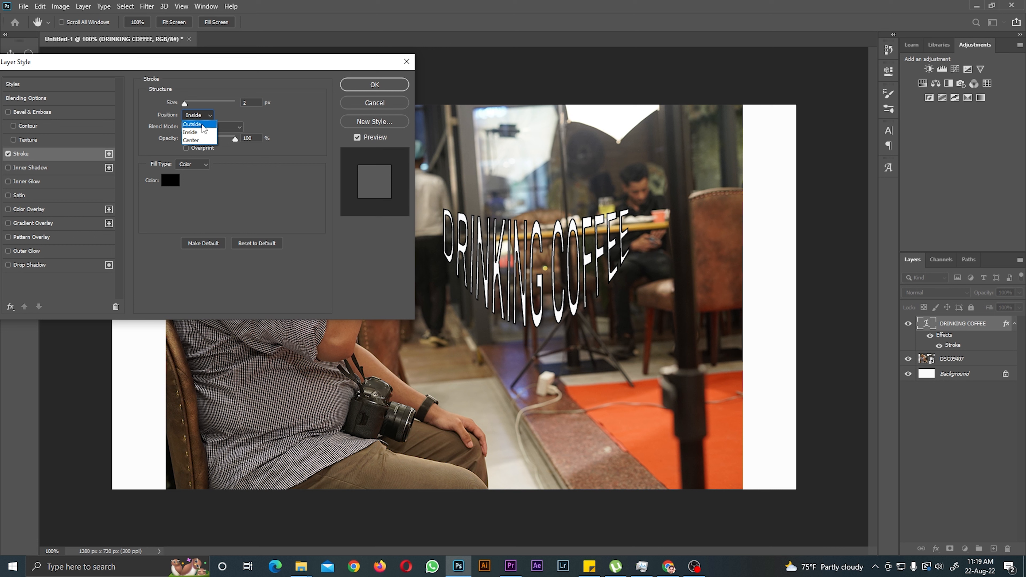
# Step: Set the text stroke's position to Outside and its size to 7 px
pyautogui.click(193, 124)
pyautogui.moveTo(185, 104); pyautogui.dragTo(189, 106)
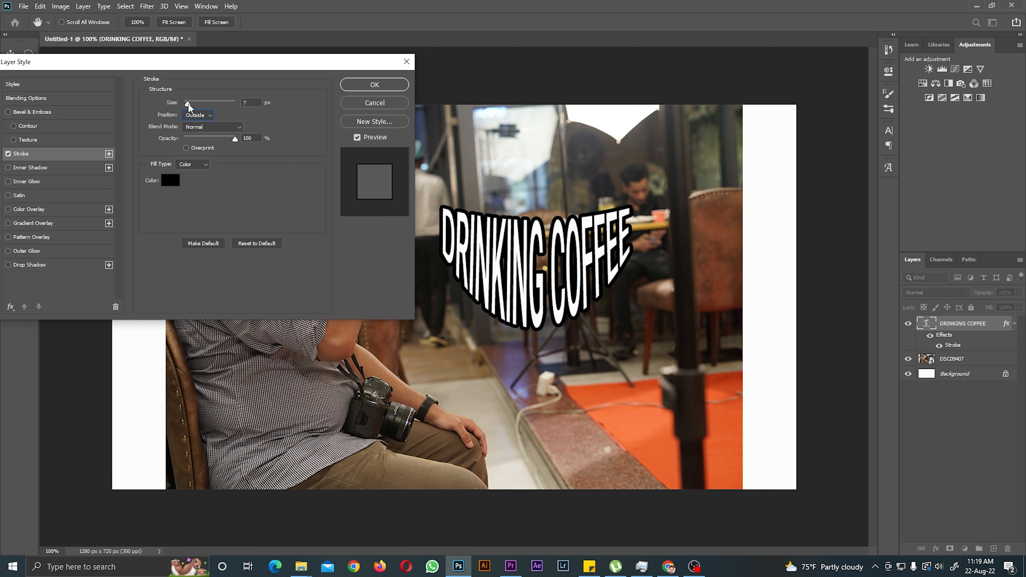
pyautogui.click(170, 182)
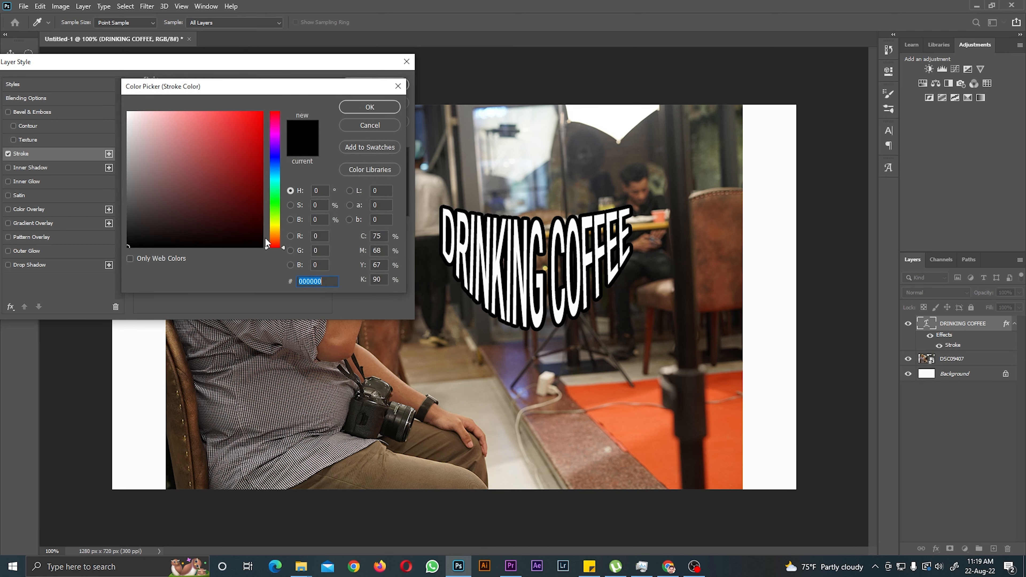
pyautogui.click(398, 86)
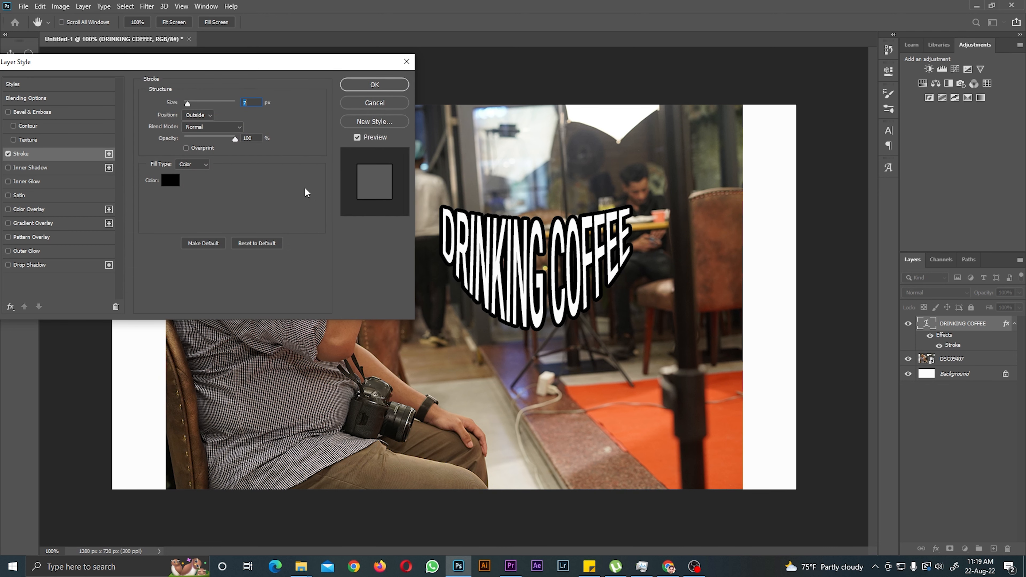
# Step: Change the stroke color to a muted golden yellow and apply the layer style to the text
pyautogui.click(169, 184)
pyautogui.moveTo(273, 249); pyautogui.dragTo(274, 230)
pyautogui.click(238, 173)
pyautogui.click(240, 137)
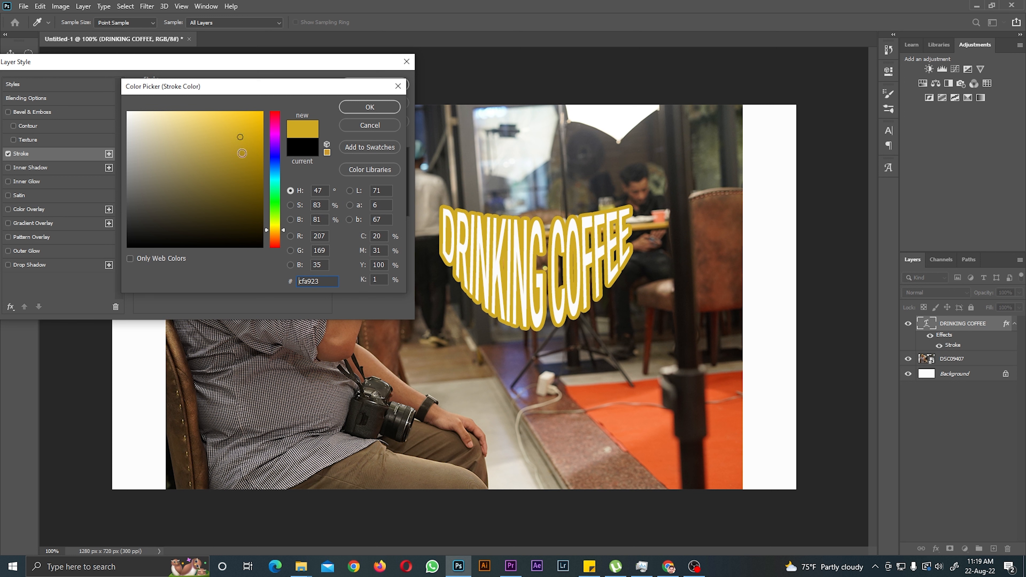
pyautogui.click(223, 145)
pyautogui.click(367, 108)
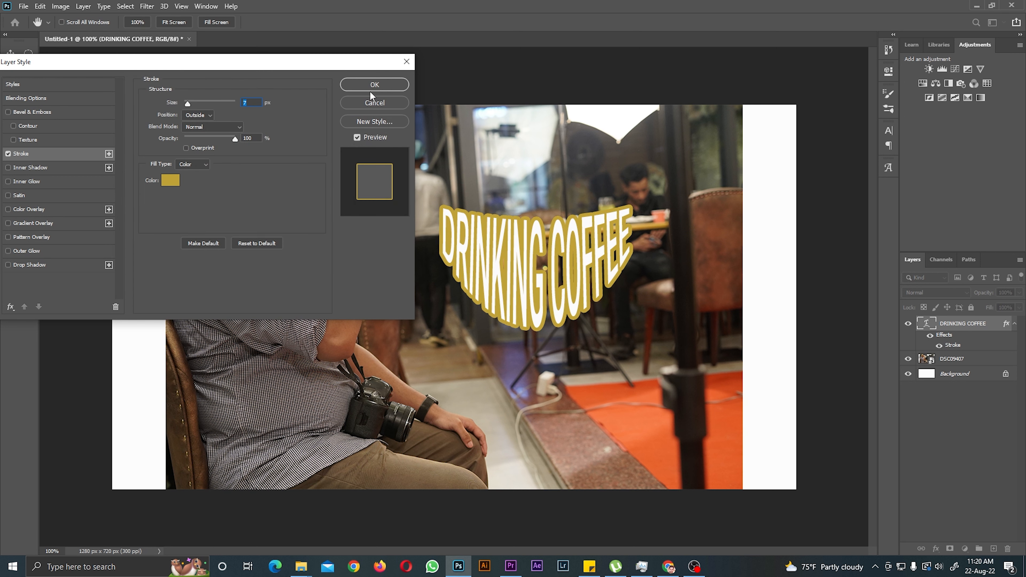
pyautogui.click(369, 89)
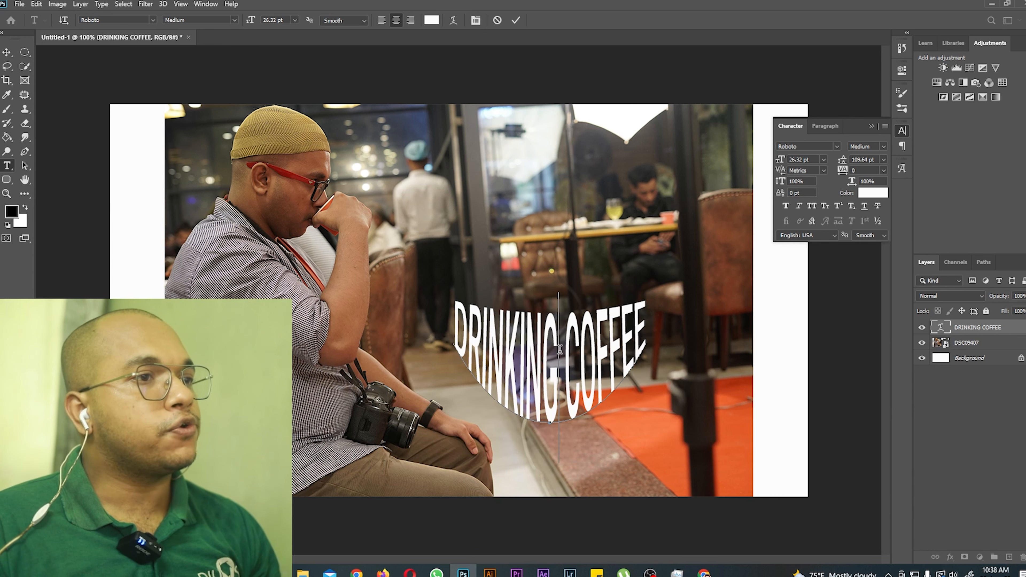
# Step: Try a rectangular selection over the man's head and raised hand using the Rectangular Marquee tool
pyautogui.click(26, 56)
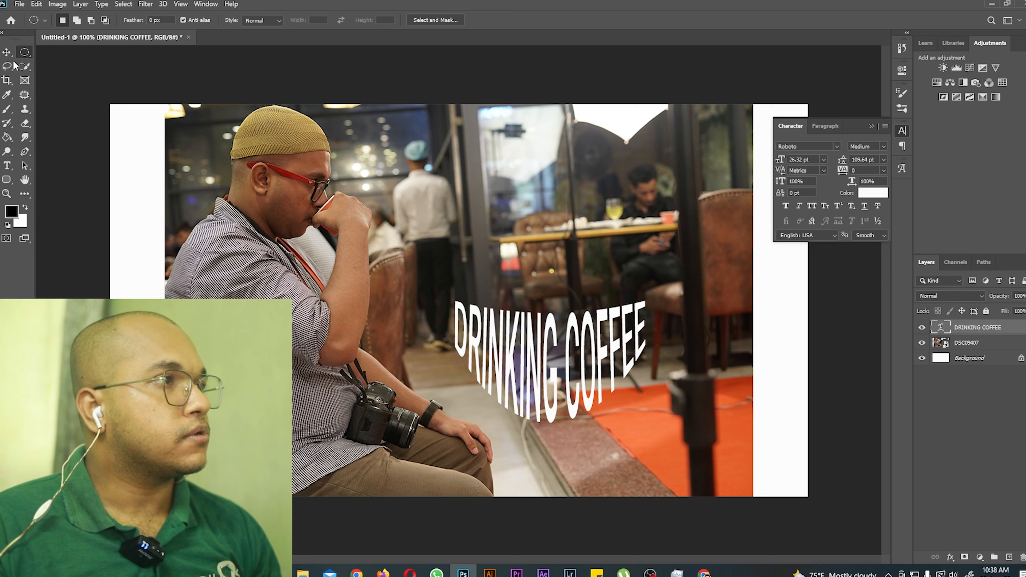
pyautogui.click(7, 52)
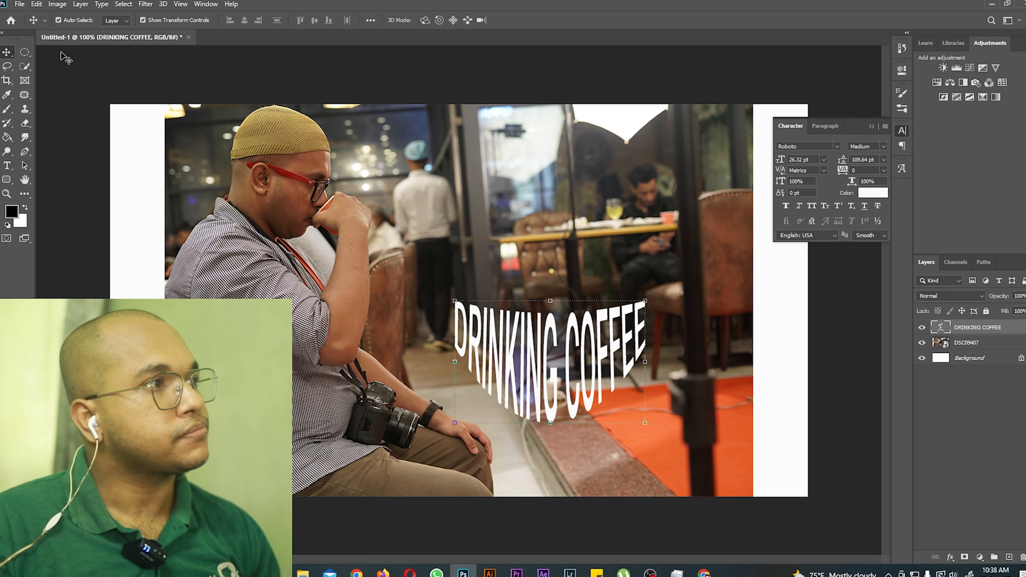
pyautogui.click(29, 56)
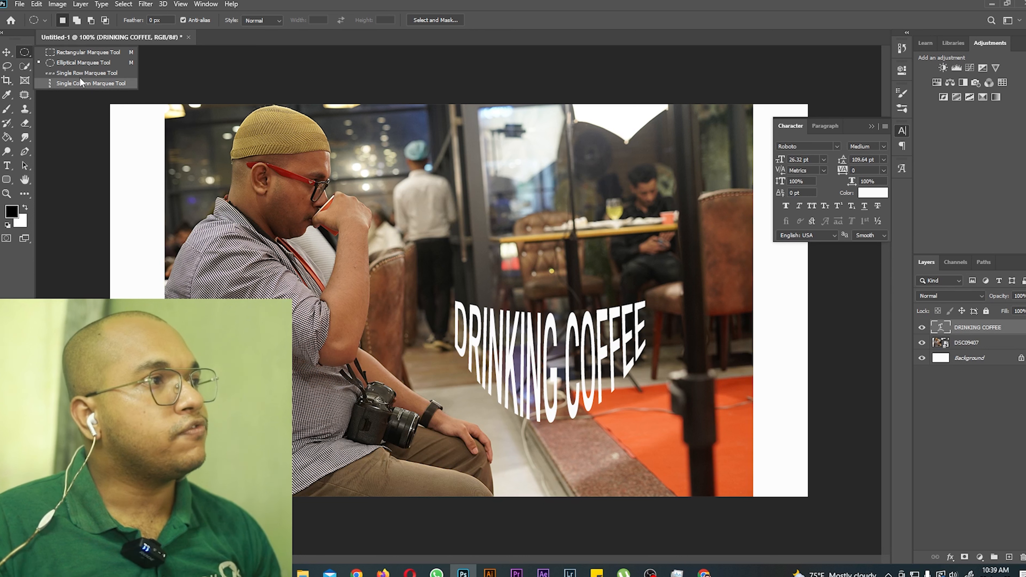
pyautogui.click(79, 52)
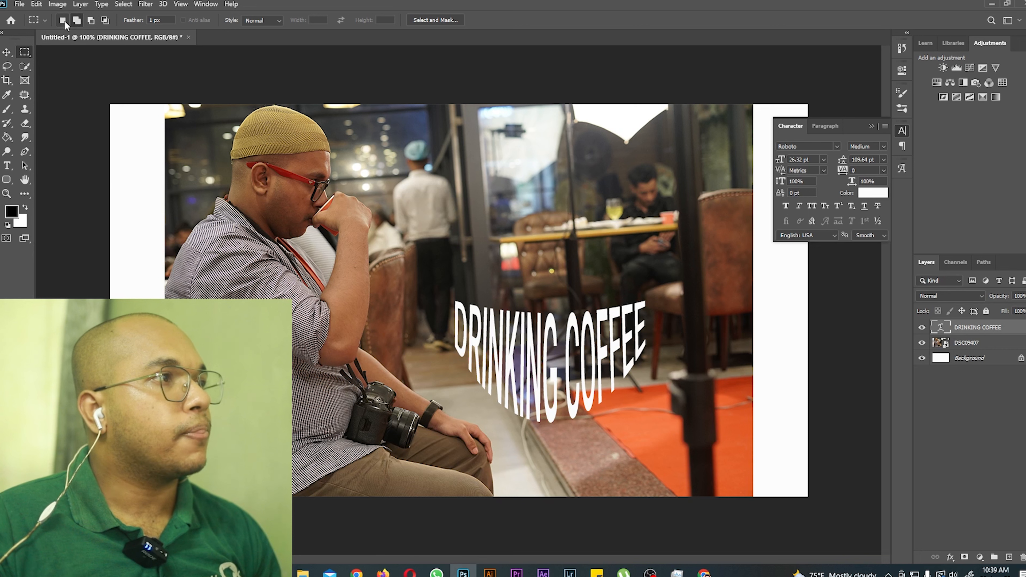
pyautogui.moveTo(229, 137); pyautogui.dragTo(434, 284)
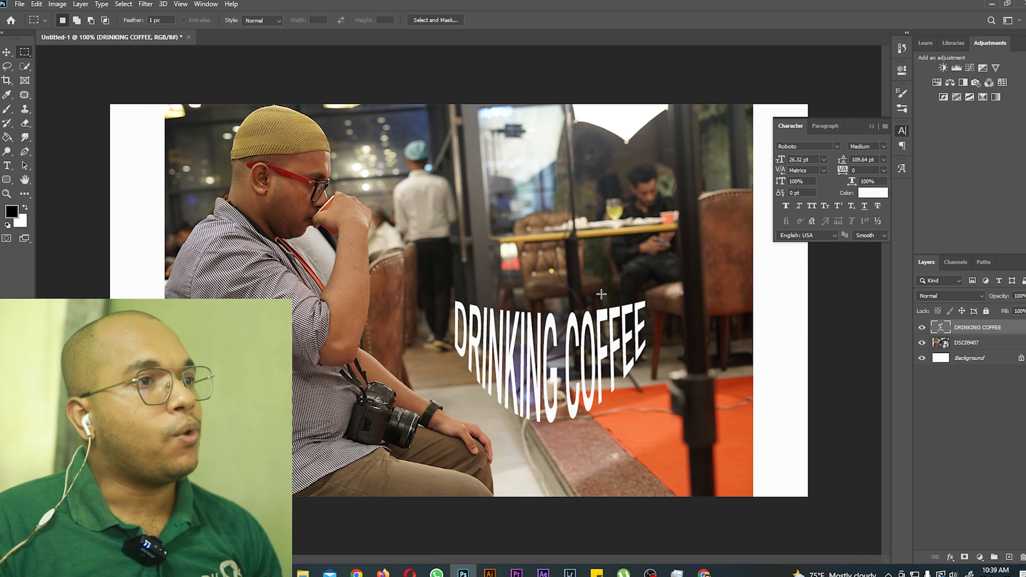
# Step: Try several replacement rectangular selections across the photo, finishing with one around the man's face and cap
pyautogui.moveTo(313, 170); pyautogui.dragTo(419, 247)
pyautogui.moveTo(423, 186); pyautogui.dragTo(643, 366)
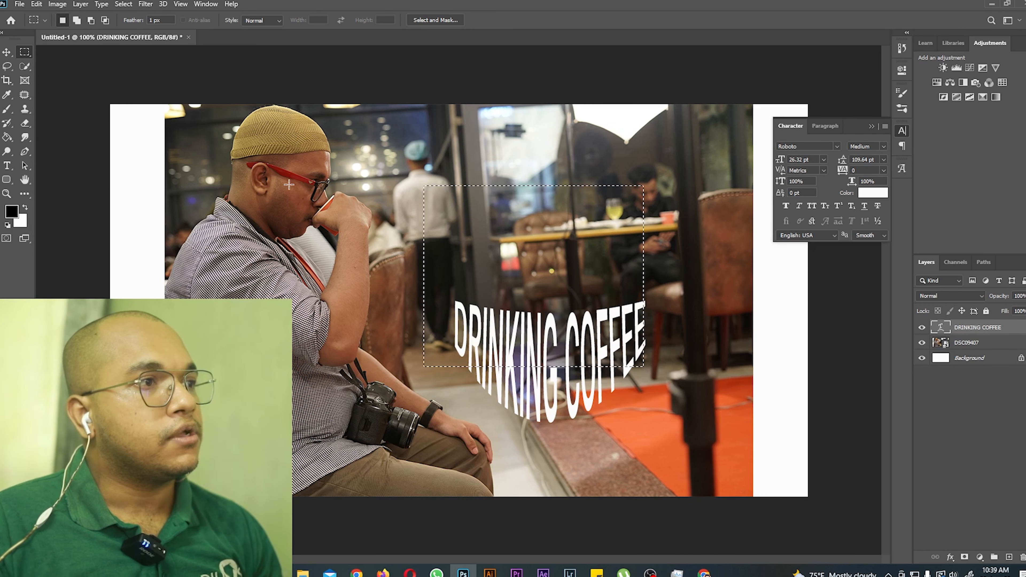
pyautogui.moveTo(475, 159); pyautogui.dragTo(616, 248)
pyautogui.moveTo(326, 196); pyautogui.dragTo(257, 130)
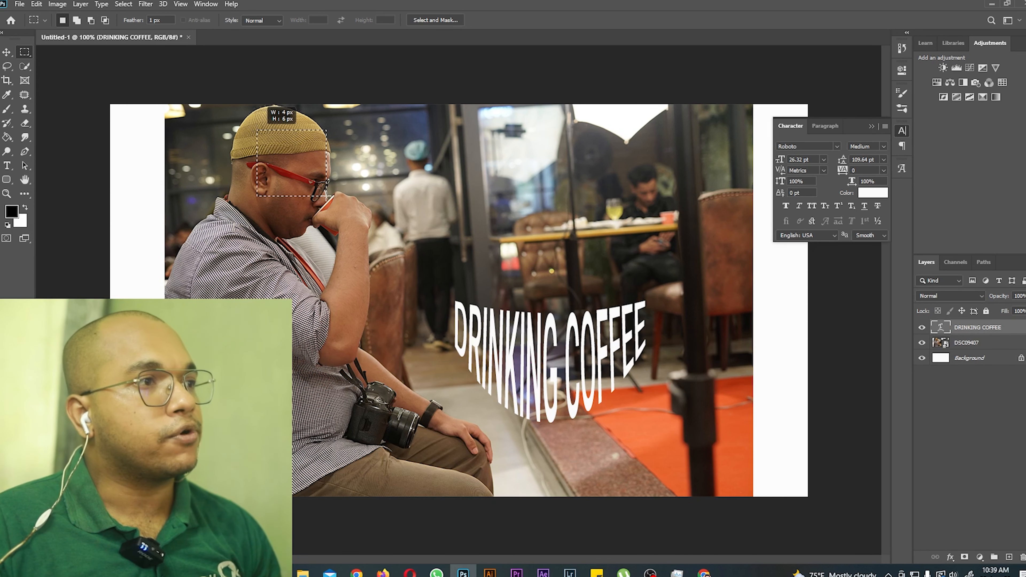
# Step: Switch the marquee to Add to Selection and add four separate rectangles across the background, the man's arm and the text
pyautogui.click(77, 20)
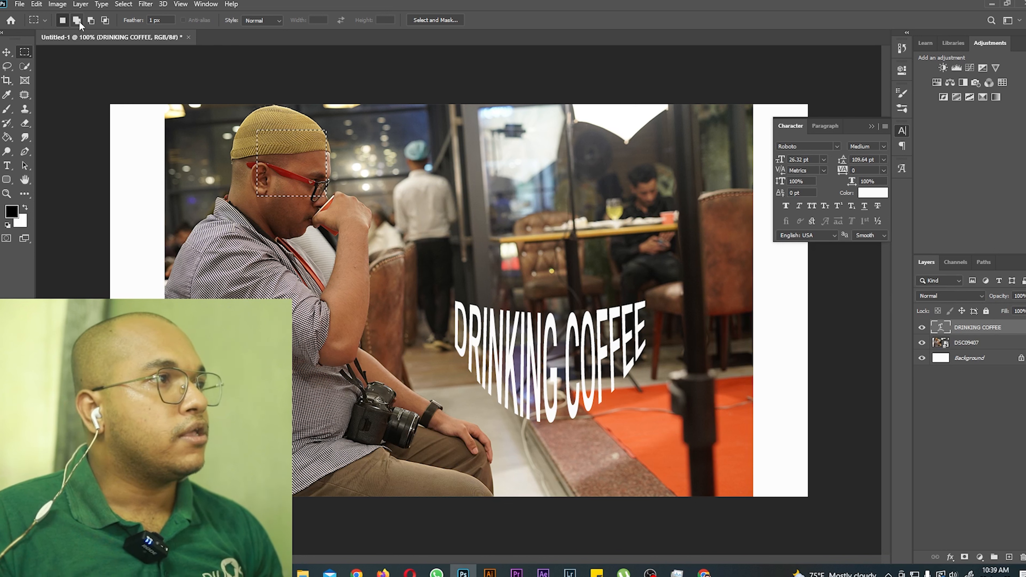
pyautogui.moveTo(458, 145); pyautogui.dragTo(525, 213)
pyautogui.moveTo(588, 192); pyautogui.dragTo(641, 258)
pyautogui.moveTo(279, 258); pyautogui.dragTo(370, 339)
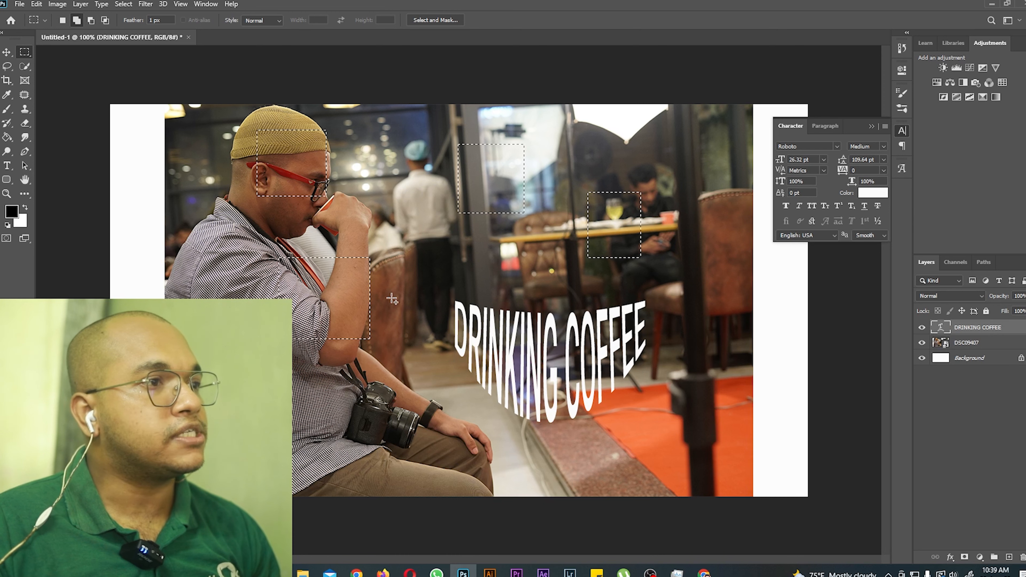
pyautogui.moveTo(410, 275); pyautogui.dragTo(598, 347)
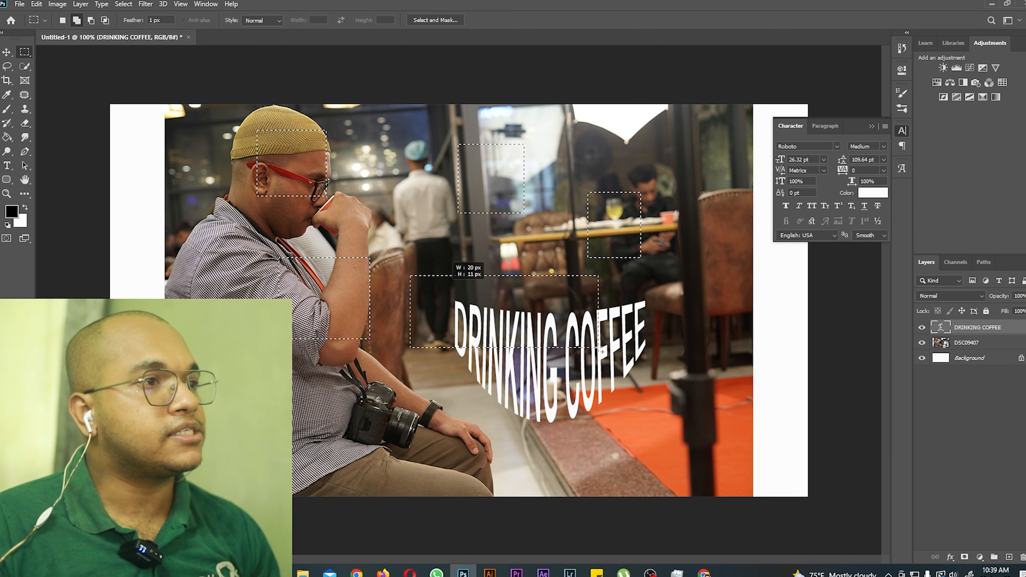
# Step: Switch to Subtract from Selection and cut away parts of the rectangles over the man's face and forearm
pyautogui.click(92, 22)
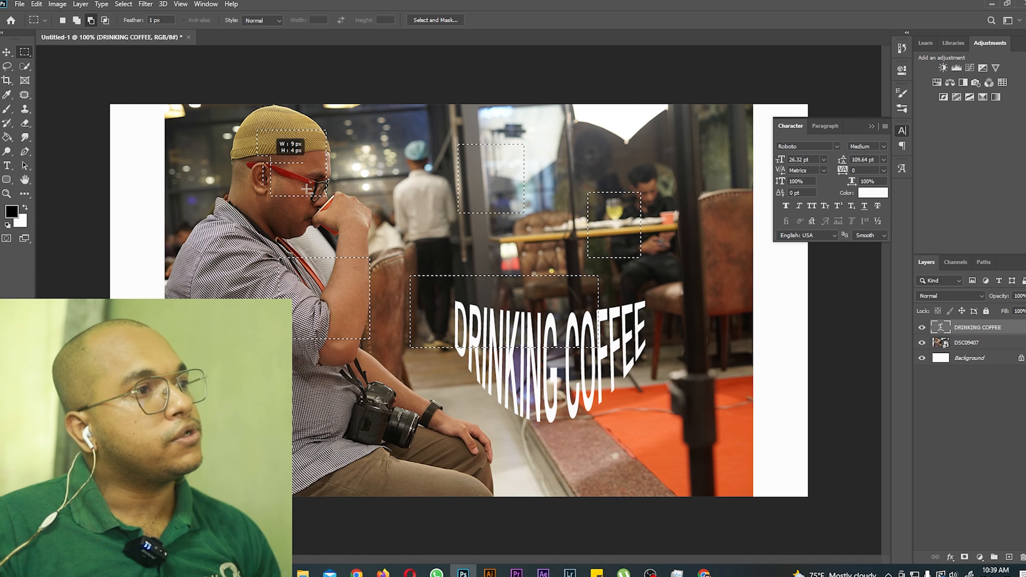
pyautogui.moveTo(245, 151); pyautogui.dragTo(364, 172)
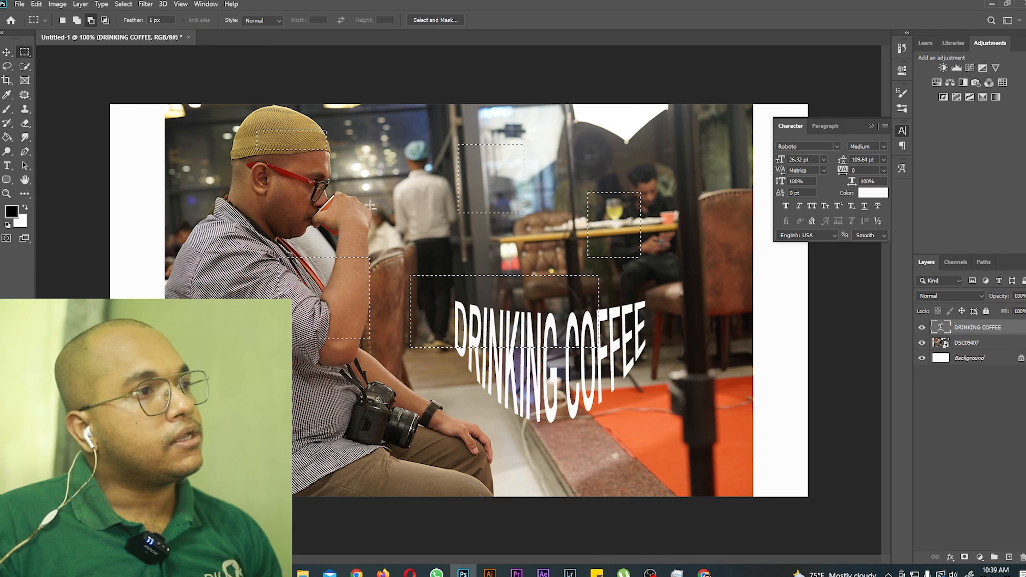
pyautogui.moveTo(316, 232); pyautogui.dragTo(364, 349)
# Step: Switch to Intersect with Selection and try overlapping rectangles around the man's arm and the chair behind him
pyautogui.click(104, 21)
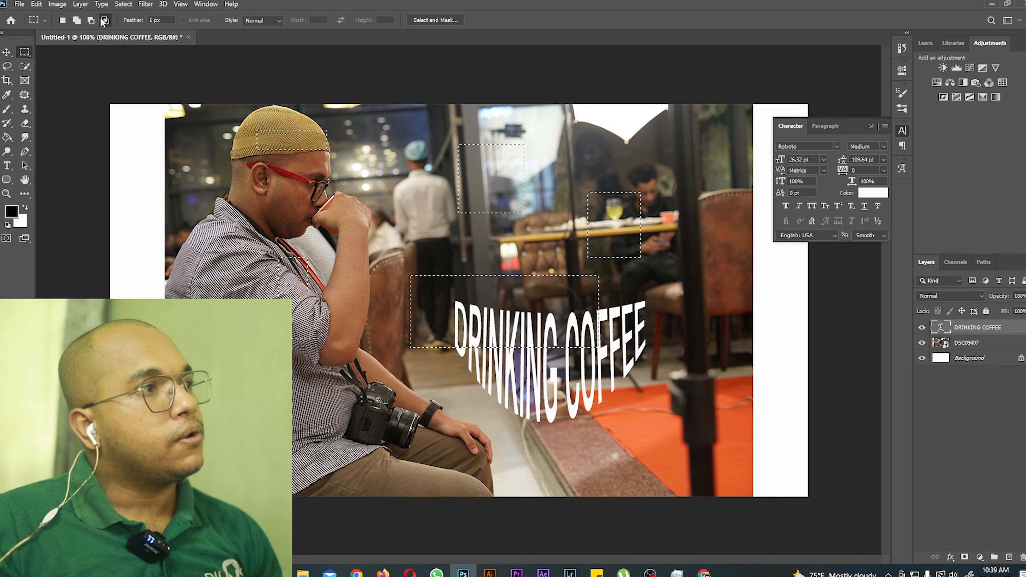
pyautogui.moveTo(311, 250); pyautogui.dragTo(344, 309)
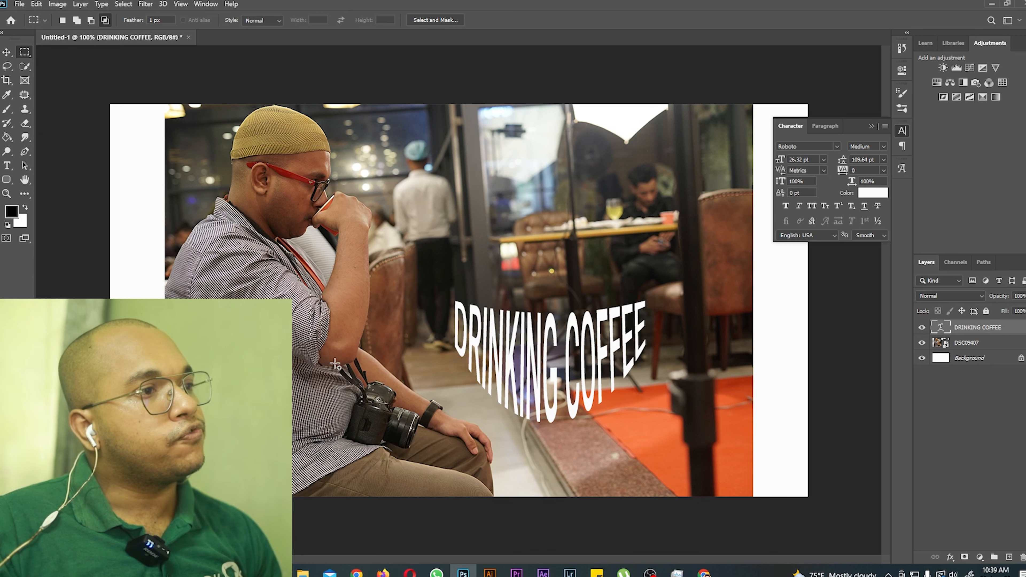
pyautogui.moveTo(343, 274); pyautogui.dragTo(330, 358)
pyautogui.click(477, 211)
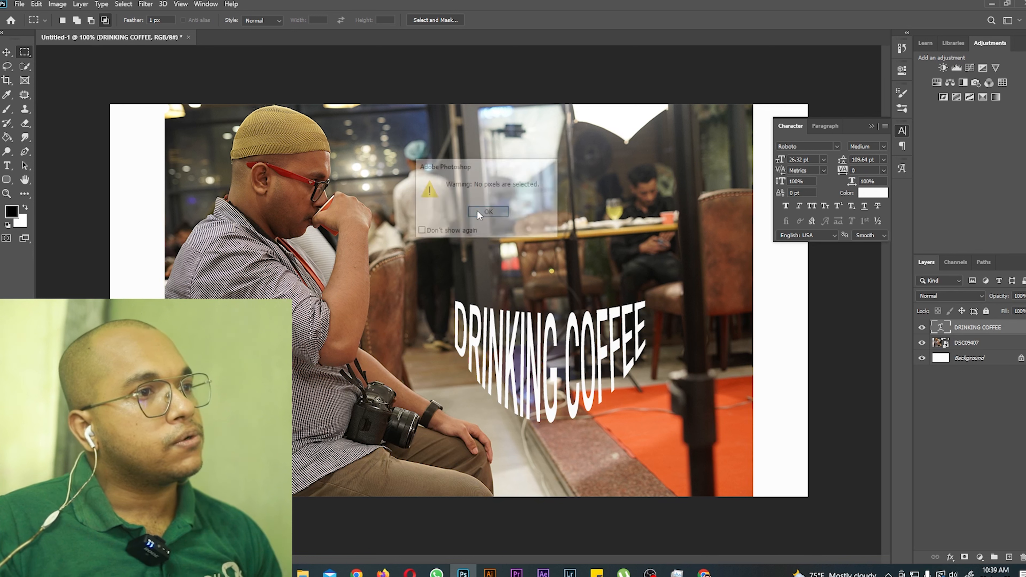
pyautogui.moveTo(318, 276); pyautogui.dragTo(505, 400)
pyautogui.moveTo(372, 263); pyautogui.dragTo(418, 325)
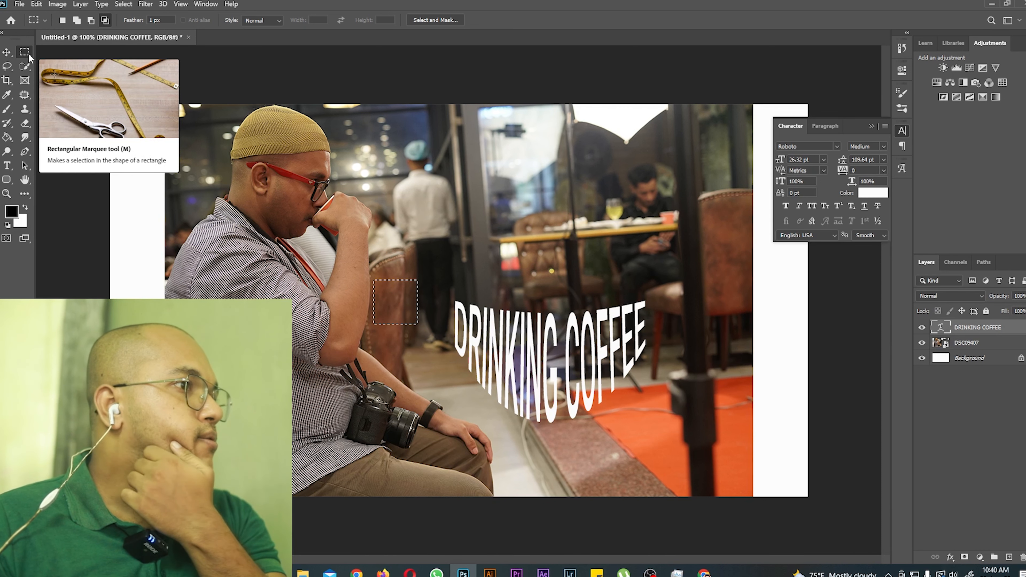
# Step: Return the marquee to New Selection mode and draw a rectangle around the man's head, shoulders and raised hand
pyautogui.click(59, 22)
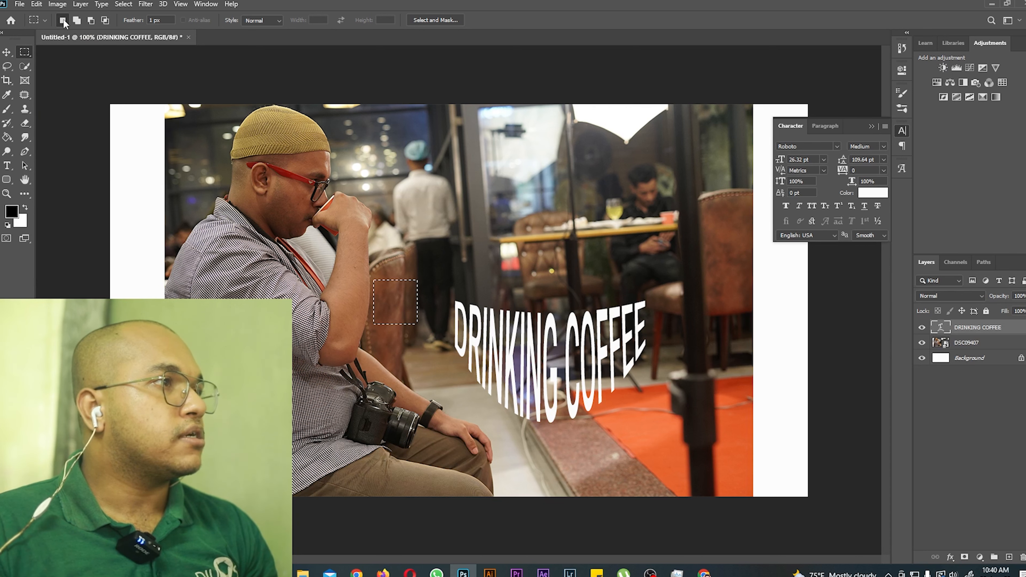
pyautogui.moveTo(347, 238); pyautogui.dragTo(503, 391)
pyautogui.moveTo(229, 143); pyautogui.dragTo(422, 312)
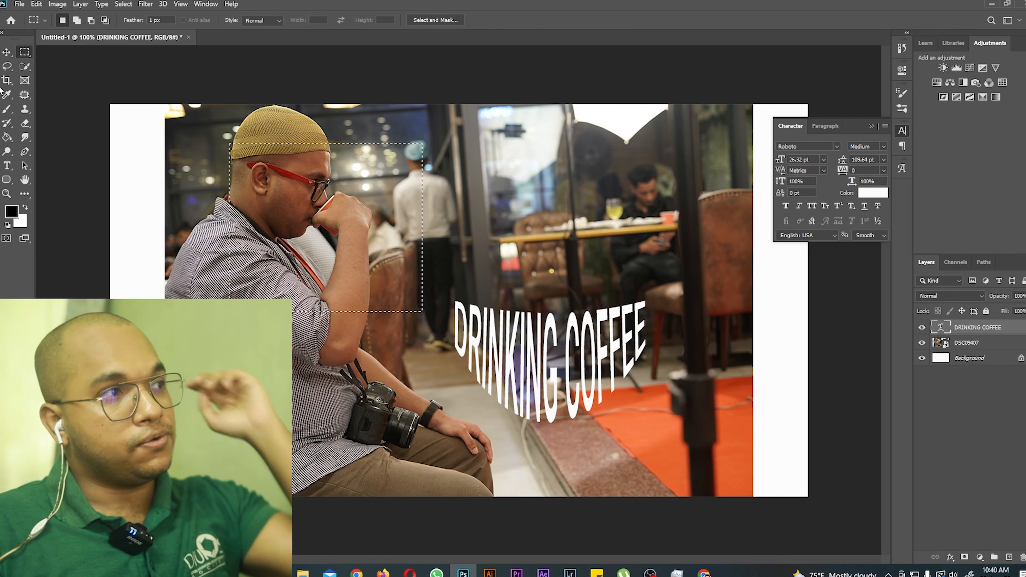
pyautogui.moveTo(208, 106); pyautogui.dragTo(405, 308)
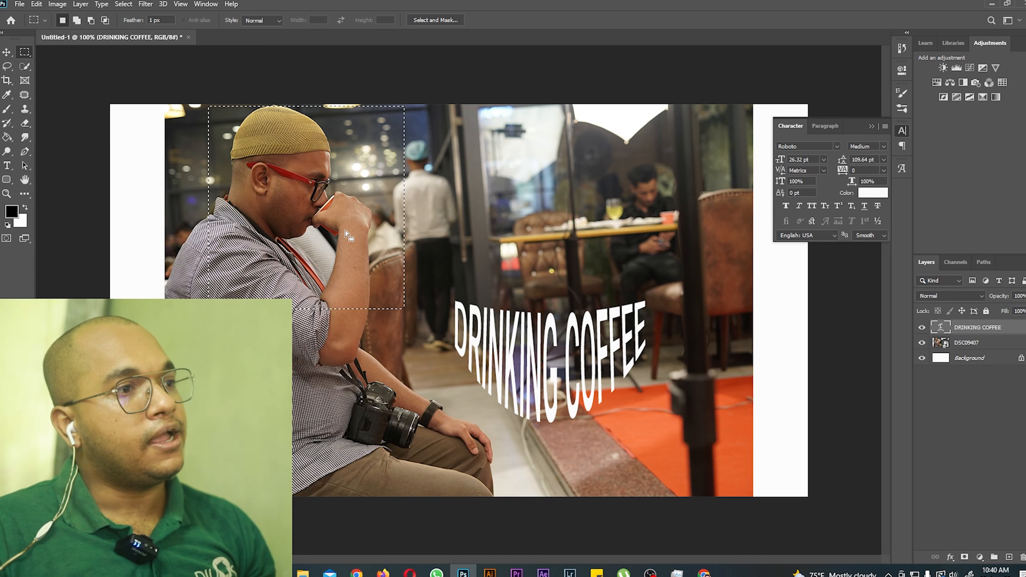
# Step: Try to create a Layer Via Copy from the rectangular selection while the DRINKING COFFEE text layer is active
pyautogui.rightClick(315, 196)
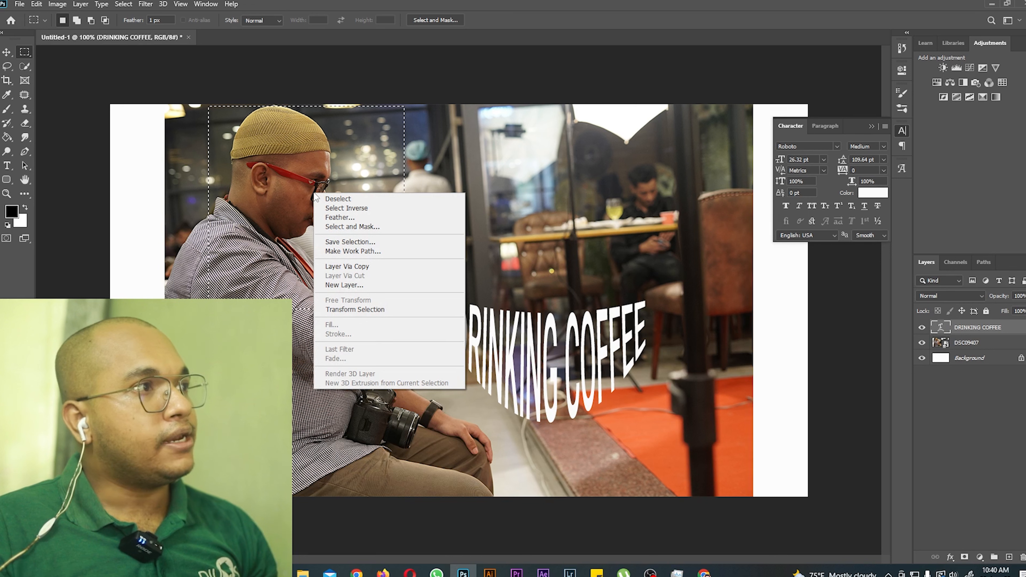
pyautogui.click(80, 7)
pyautogui.click(80, 5)
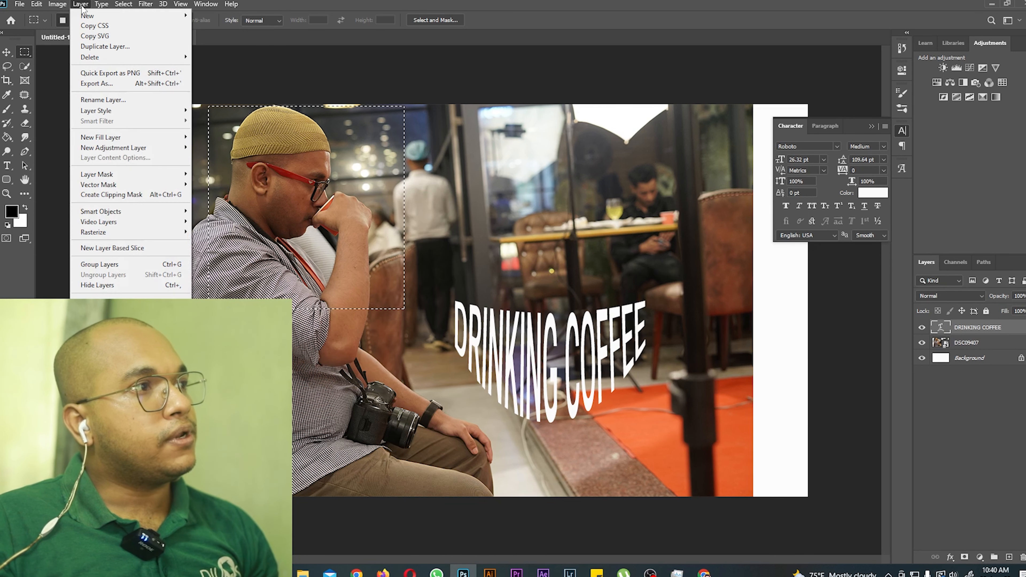
pyautogui.moveTo(84, 16)
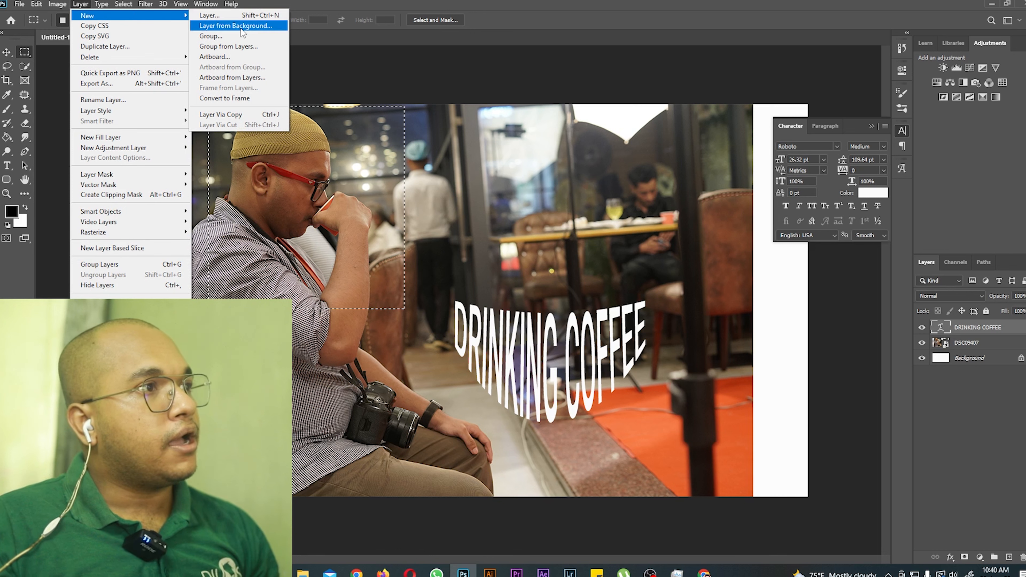
pyautogui.click(255, 114)
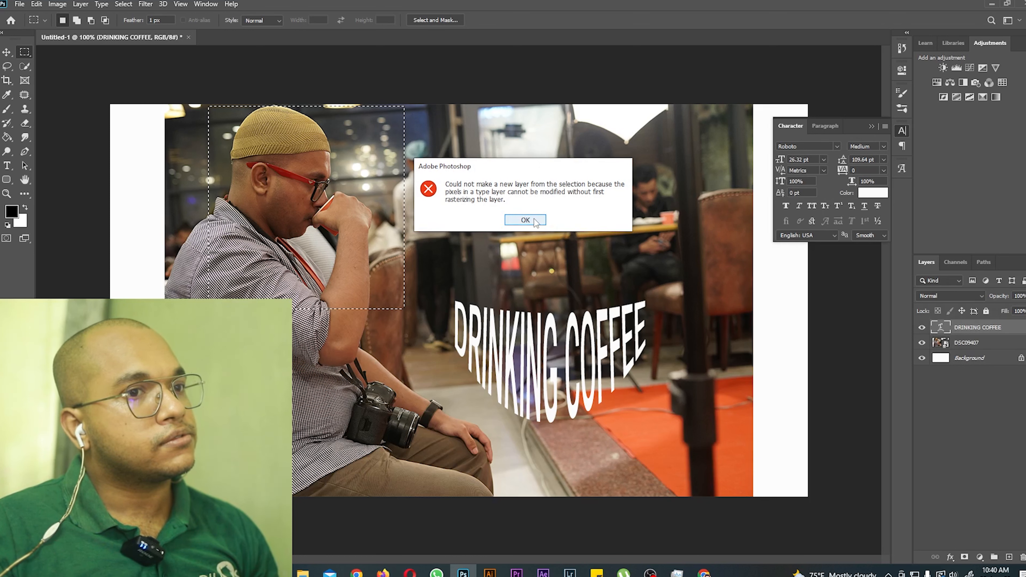
pyautogui.click(525, 220)
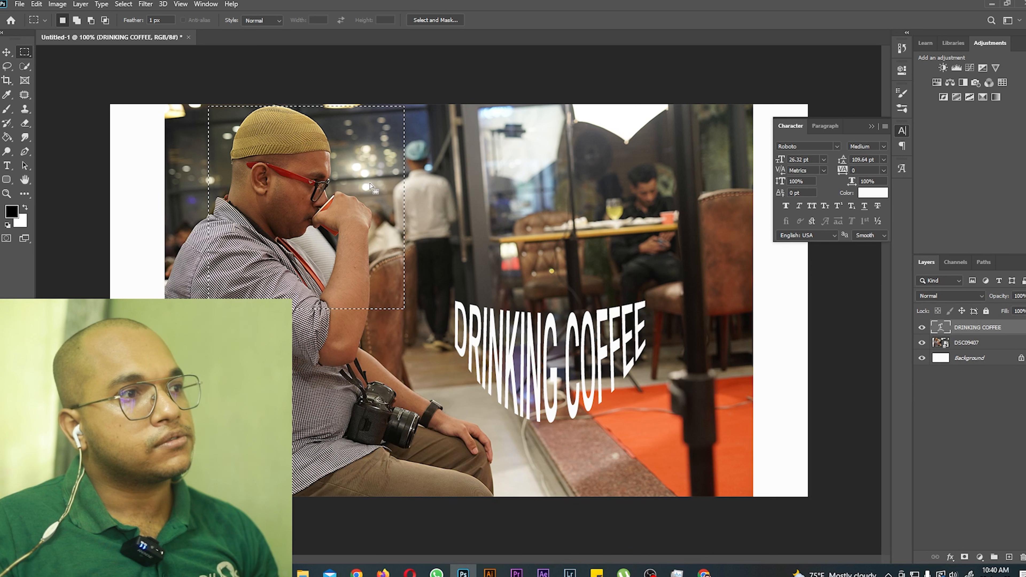
# Step: Toggle the visibility of the DRINKING COFFEE and DSC09407 layers off and on to check what each contains
pyautogui.click(922, 328)
pyautogui.click(922, 328)
pyautogui.click(922, 343)
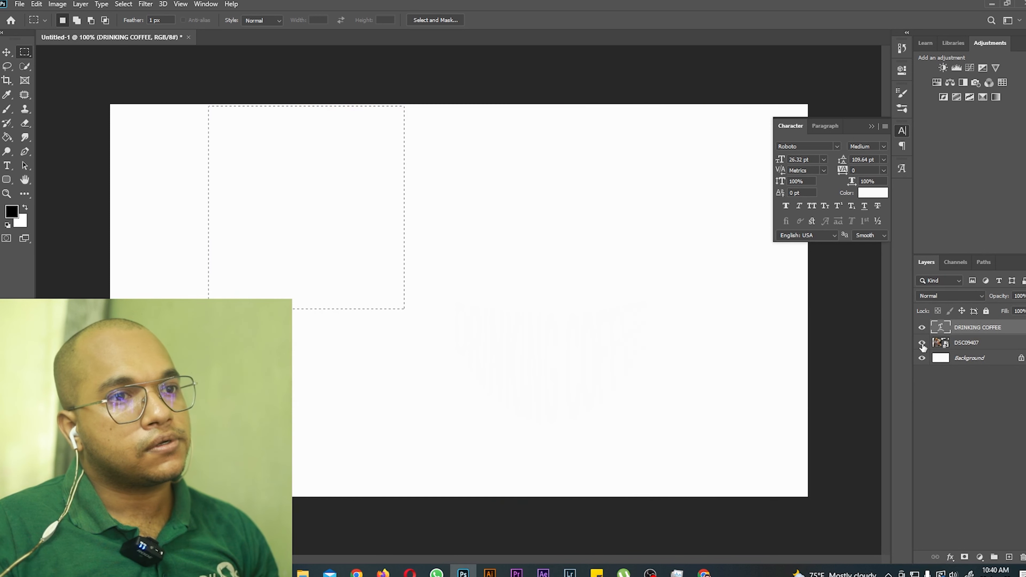
pyautogui.click(922, 343)
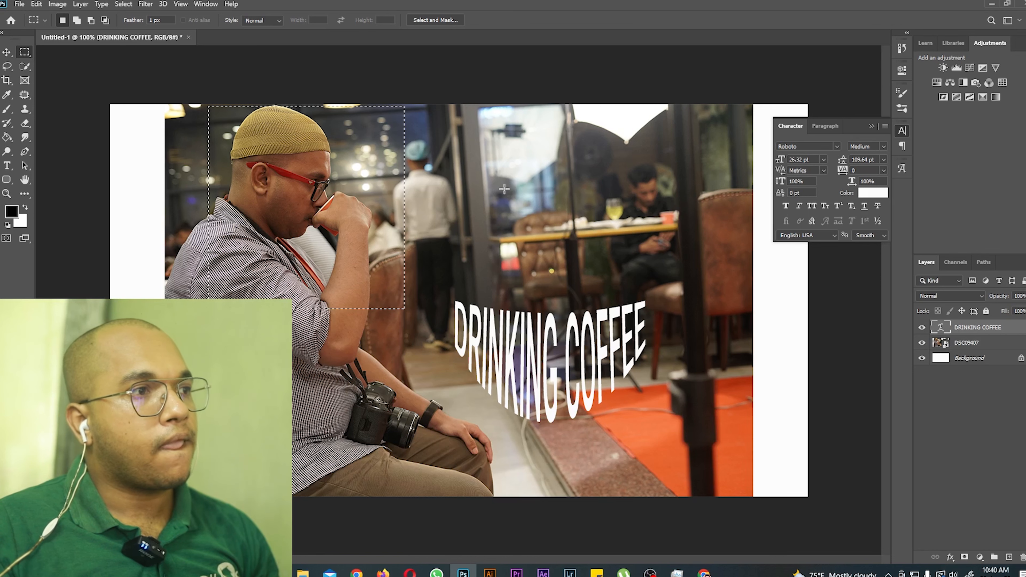
# Step: Undo the removal of the text layer and try deleting a selected area over the man's face with that layer active
pyautogui.moveTo(283, 190); pyautogui.dragTo(260, 187)
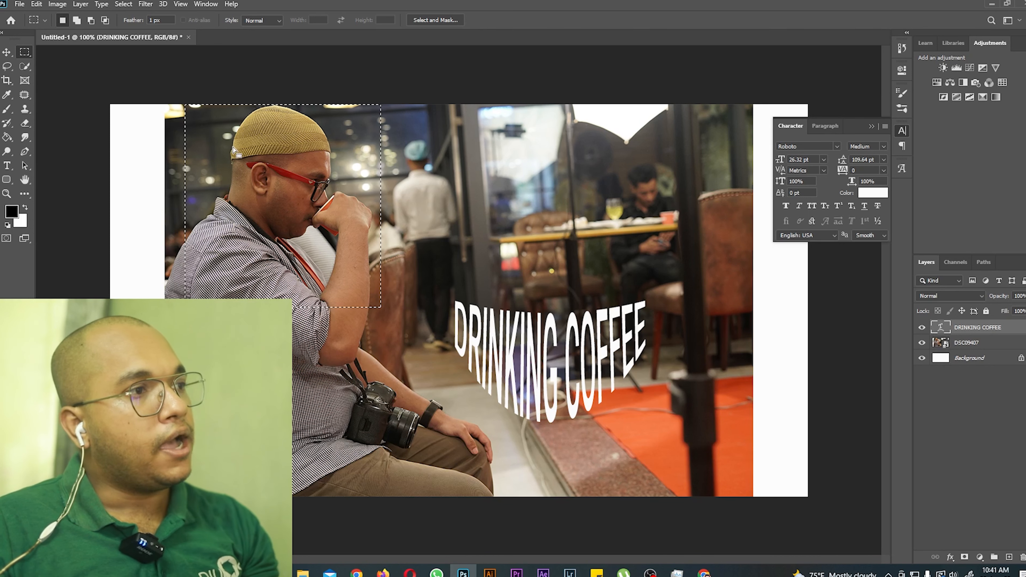
pyautogui.hotkey('ctrl', 'd')
pyautogui.hotkey('ctrl', 'e')
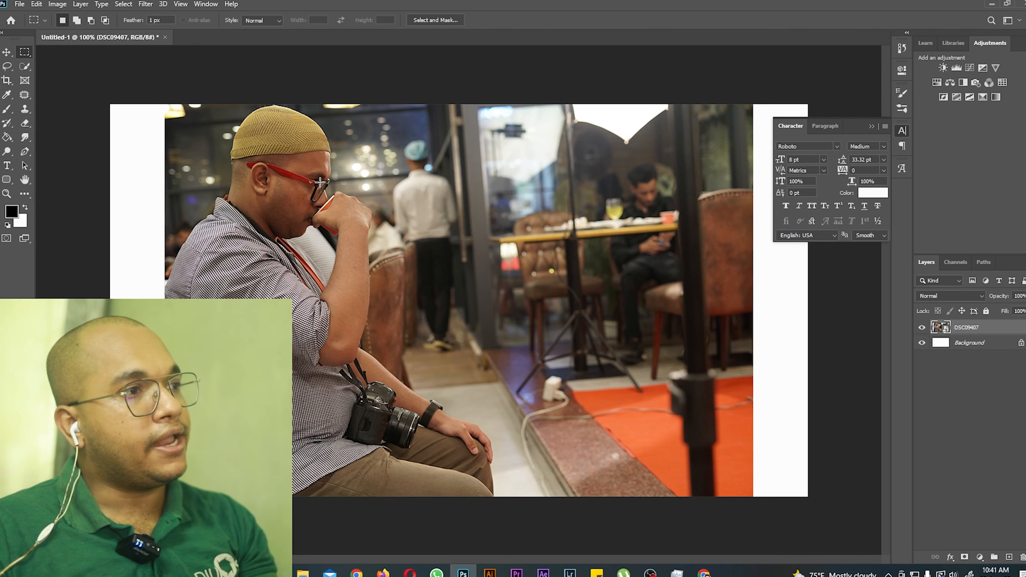
pyautogui.hotkey('ctrl', 'z')
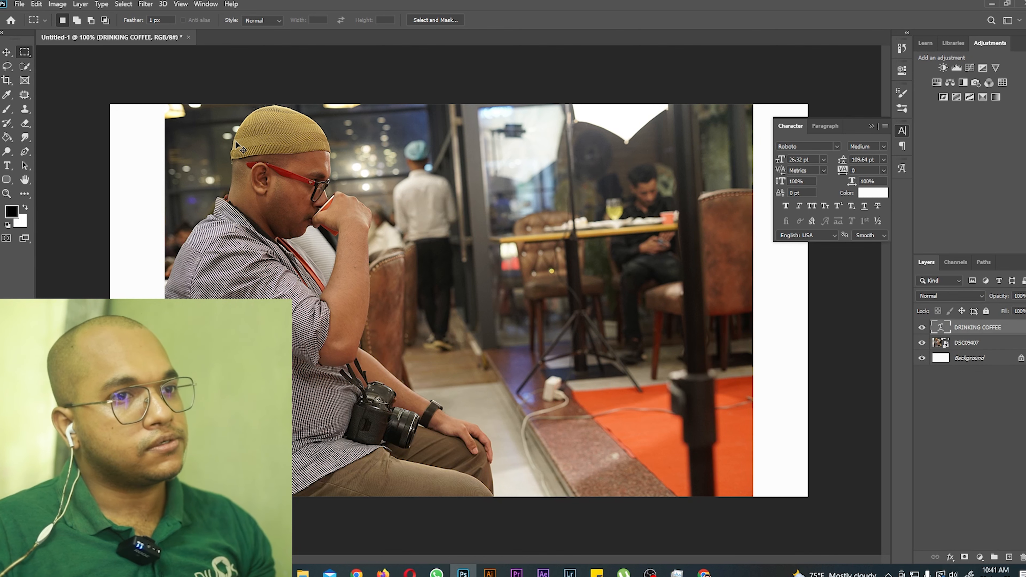
pyautogui.press('Delete')
pyautogui.click(520, 221)
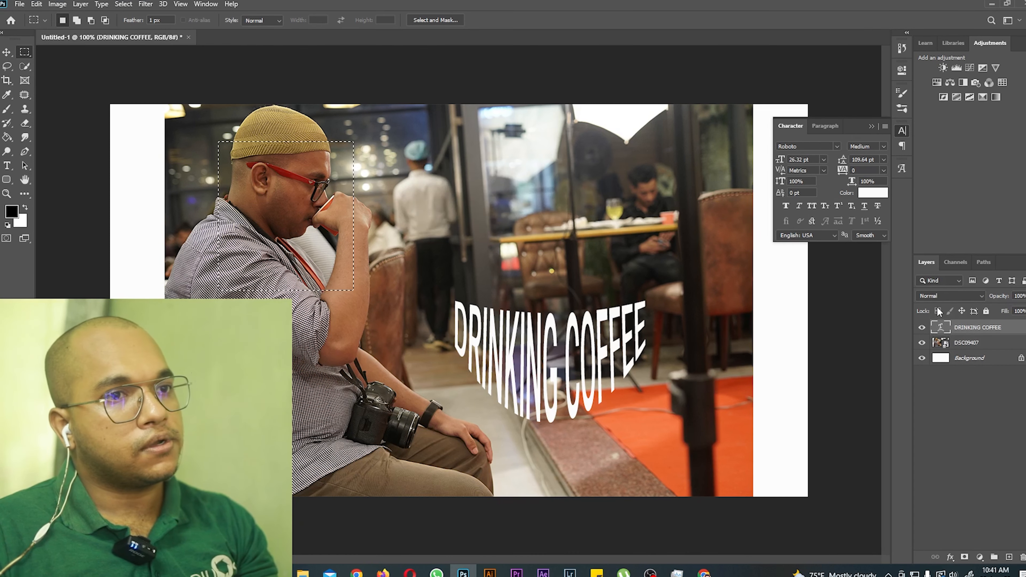
# Step: Select a rectangle around the man's head and upper body on the DSC09407 layer and copy it to a new layer
pyautogui.click(959, 348)
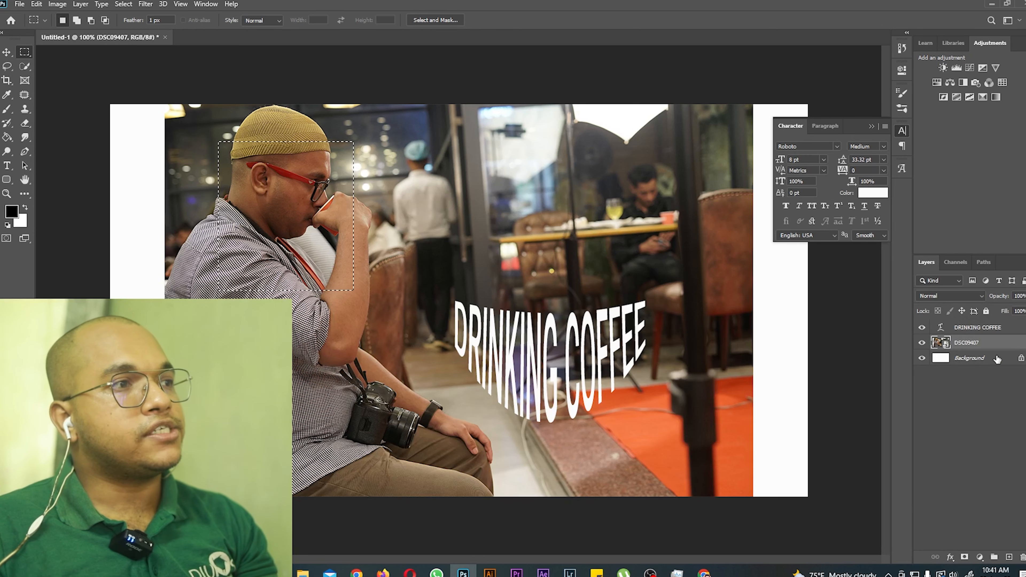
pyautogui.click(975, 328)
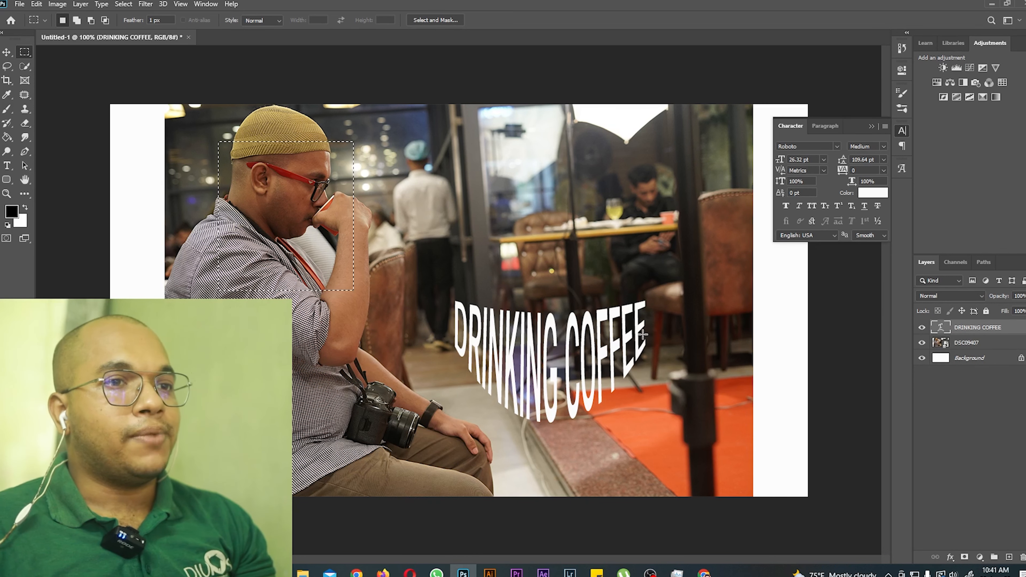
pyautogui.click(967, 344)
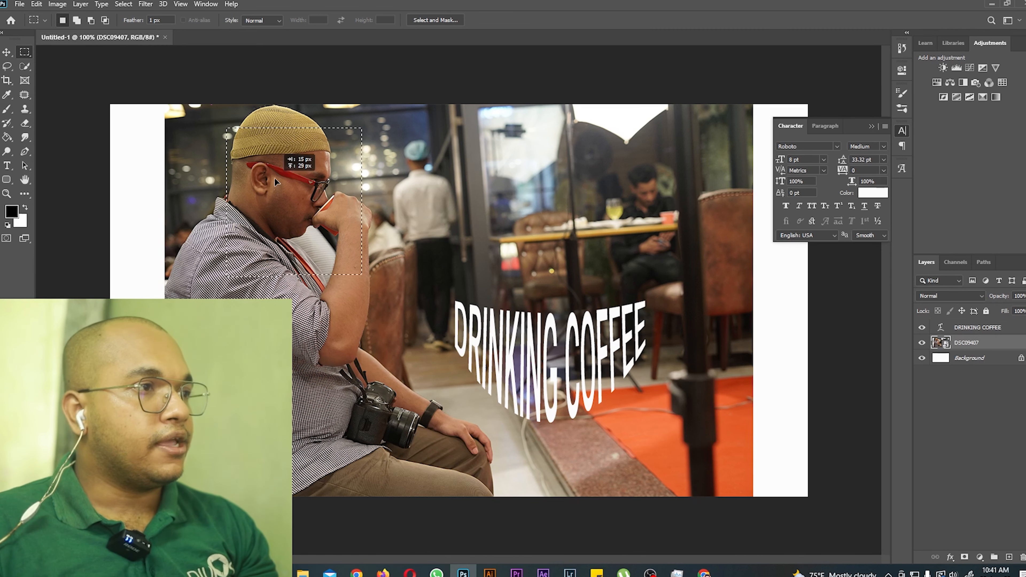
pyautogui.moveTo(195, 107); pyautogui.dragTo(387, 365)
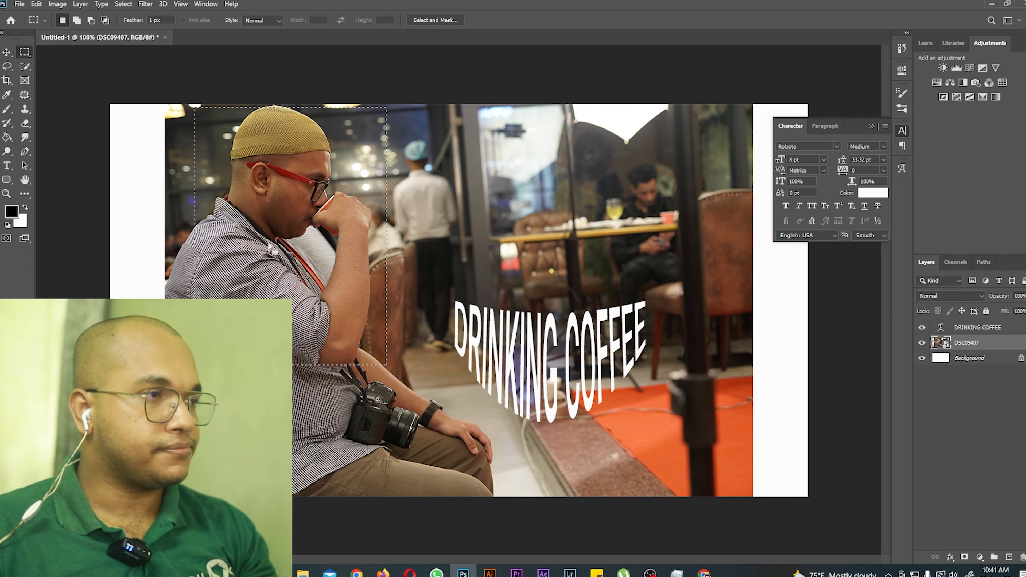
pyautogui.click(78, 5)
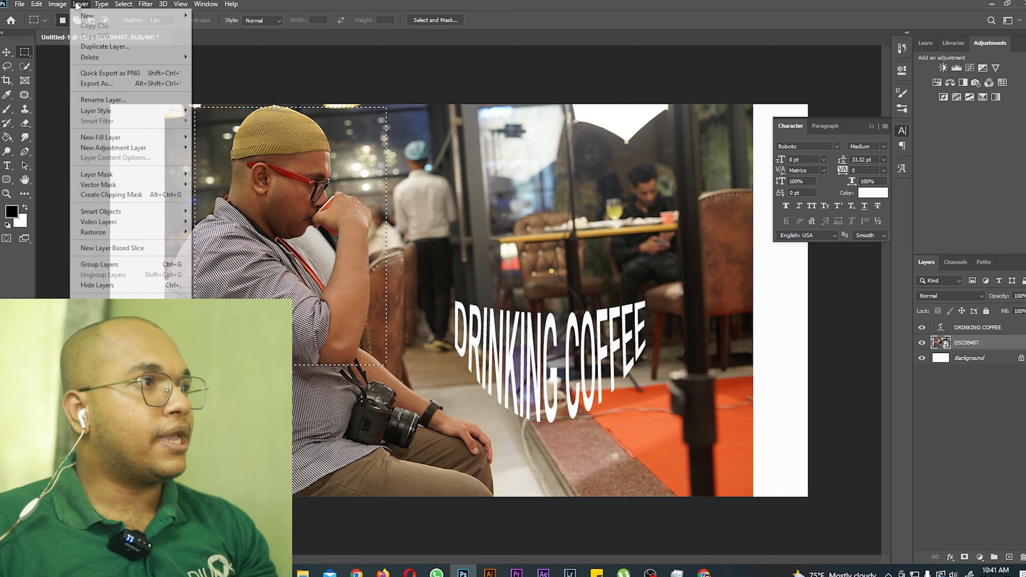
pyautogui.moveTo(85, 17)
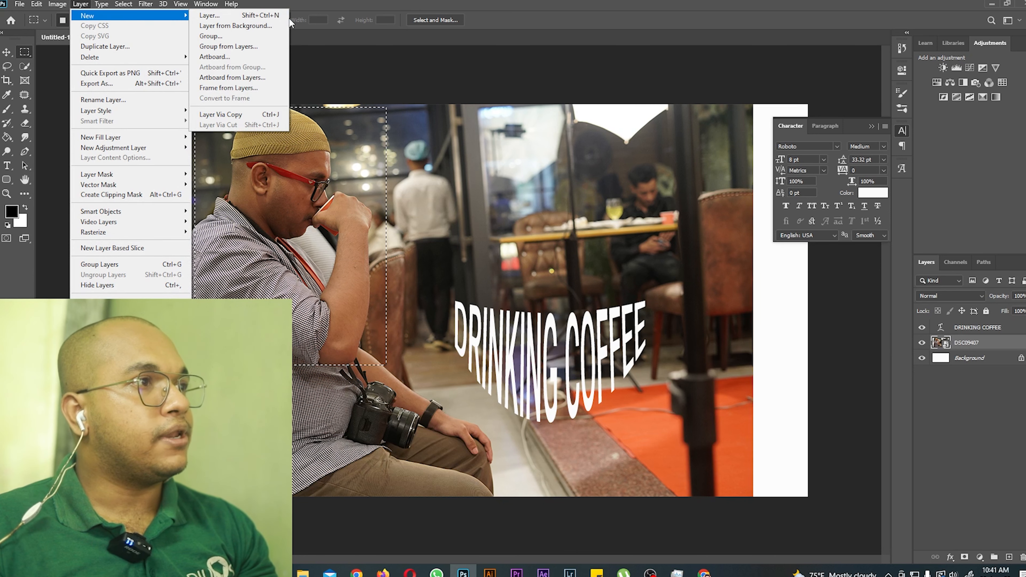
pyautogui.click(261, 115)
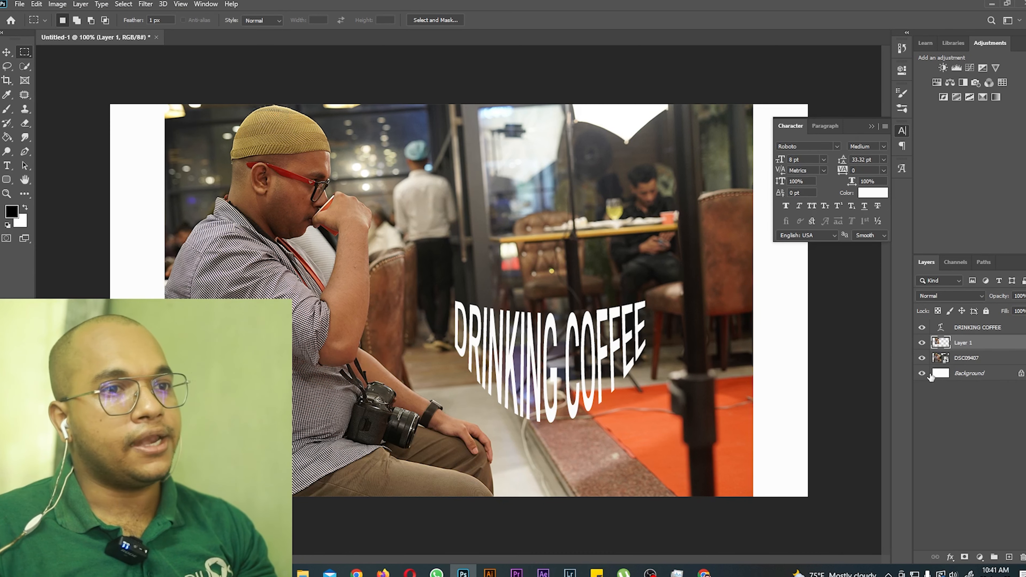
# Step: Toggle the visibility of the DSC09407 layer and Layer 1 to check what the rectangular copy contains
pyautogui.click(923, 358)
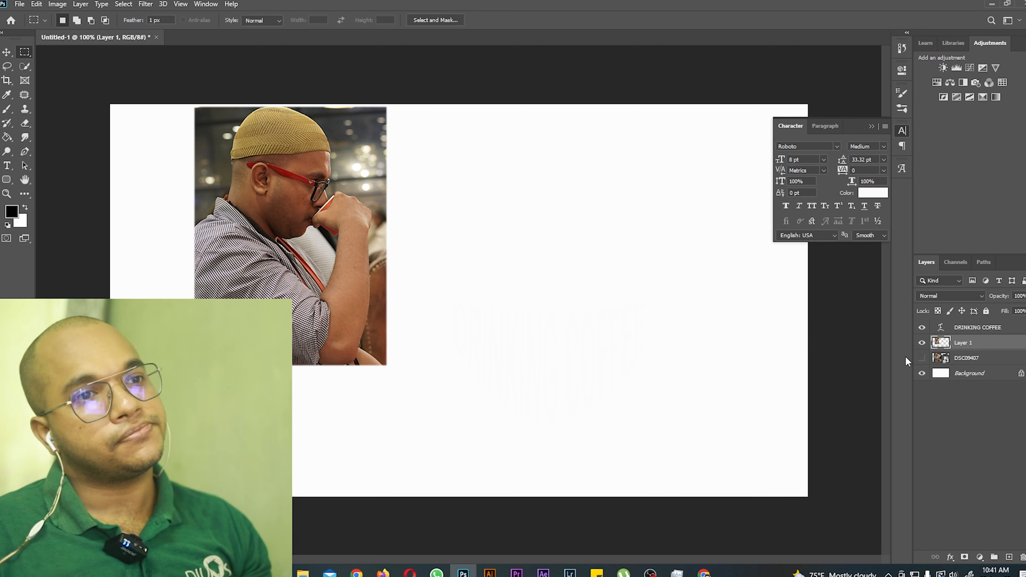
pyautogui.click(923, 358)
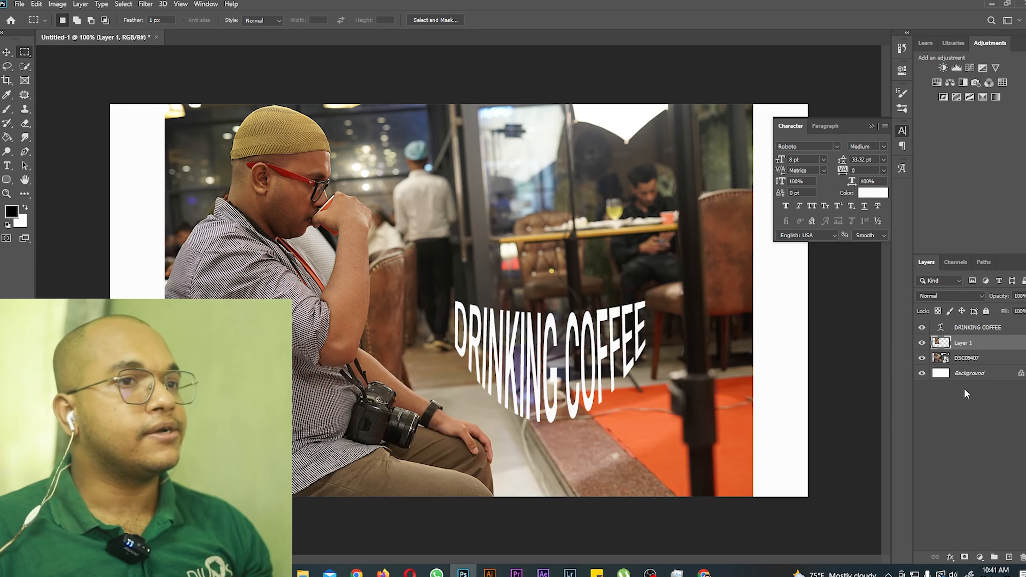
pyautogui.click(922, 343)
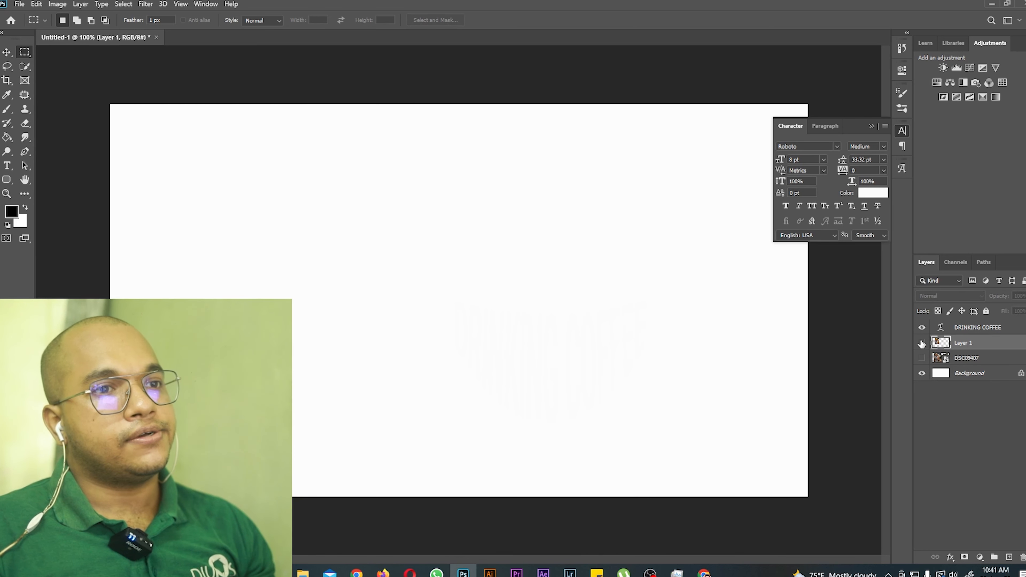
pyautogui.click(922, 343)
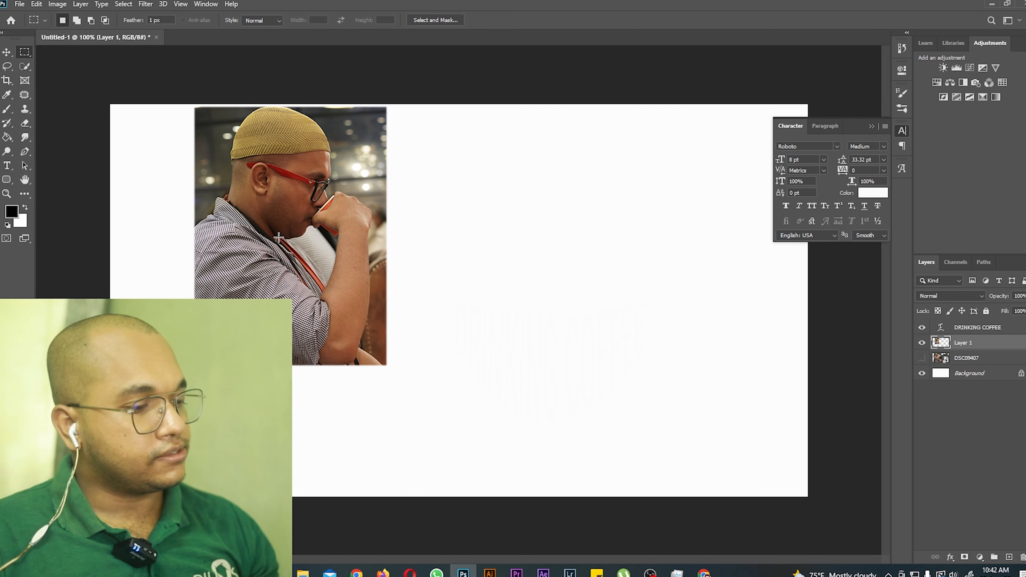
pyautogui.hotkey('alt', 't')
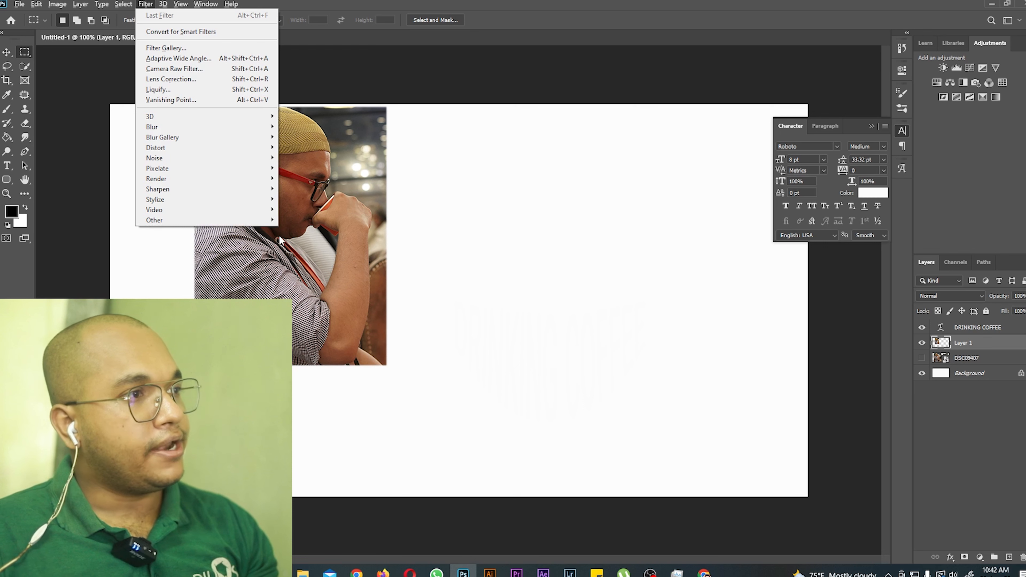
pyautogui.press('Escape')
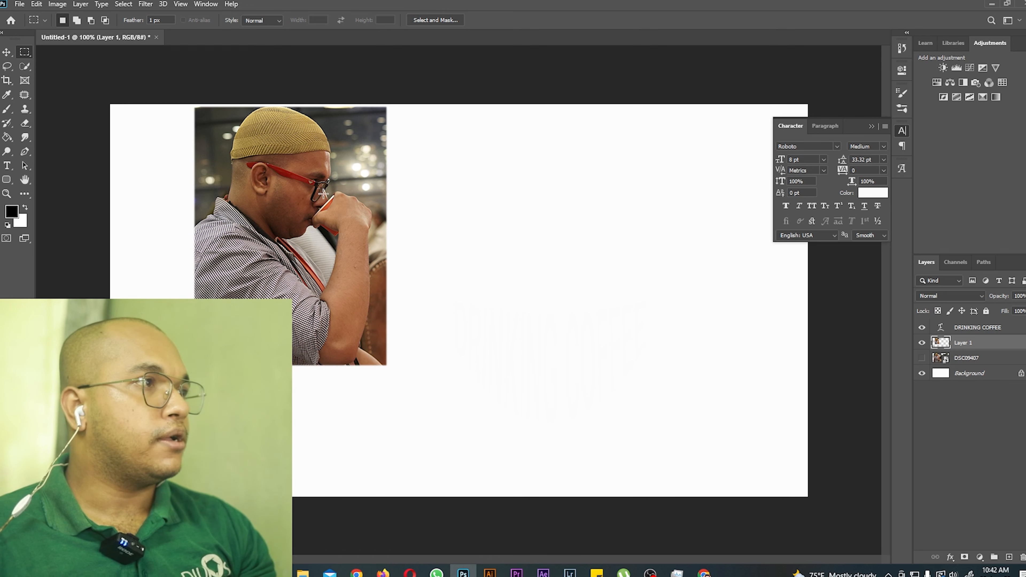
pyautogui.hotkey('ctrl', 'z')
pyautogui.hotkey('ctrl', 'z')
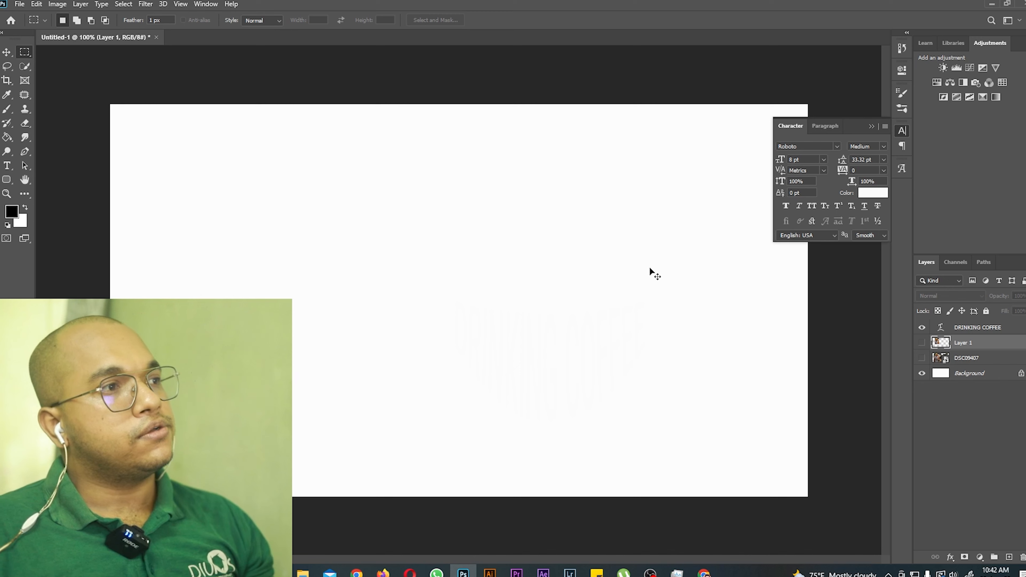
# Step: Select a circular area around the man's head and shoulders with the Elliptical Marquee and copy it to a new layer
pyautogui.rightClick(30, 55)
pyautogui.click(79, 66)
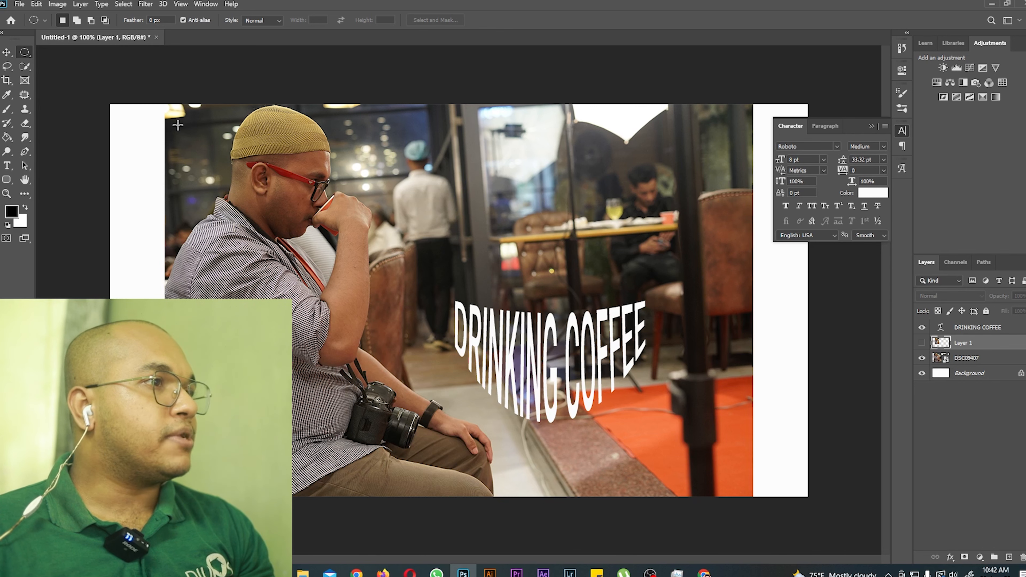
pyautogui.moveTo(216, 109); pyautogui.dragTo(339, 237)
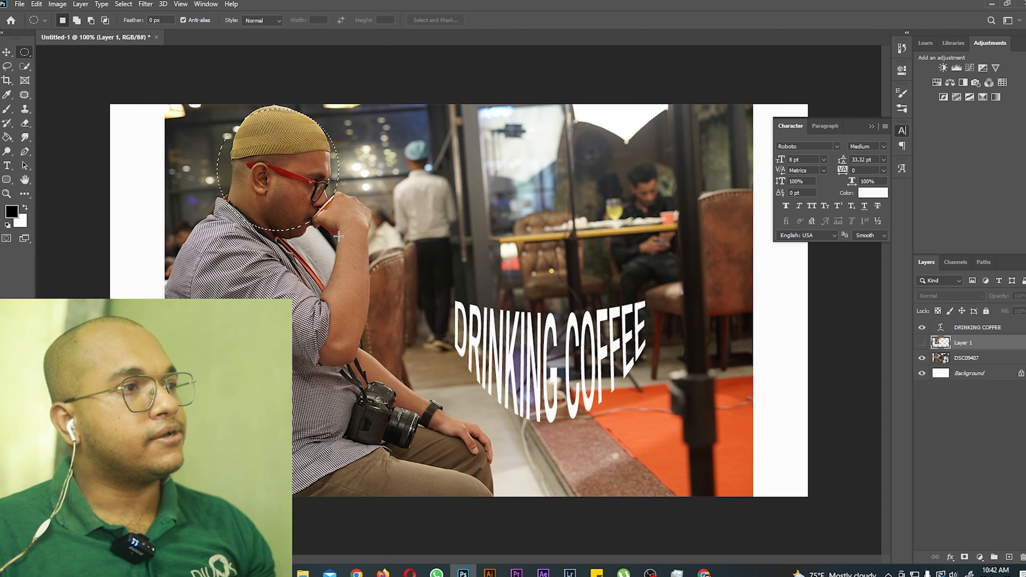
pyautogui.moveTo(206, 103); pyautogui.dragTo(400, 325)
pyautogui.moveTo(317, 227); pyautogui.dragTo(295, 228)
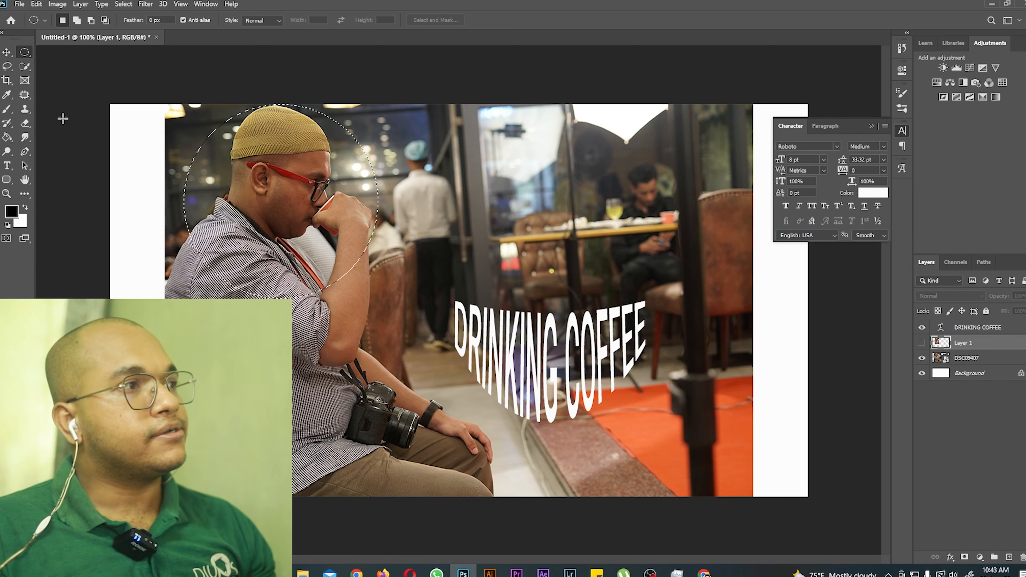
pyautogui.click(80, 4)
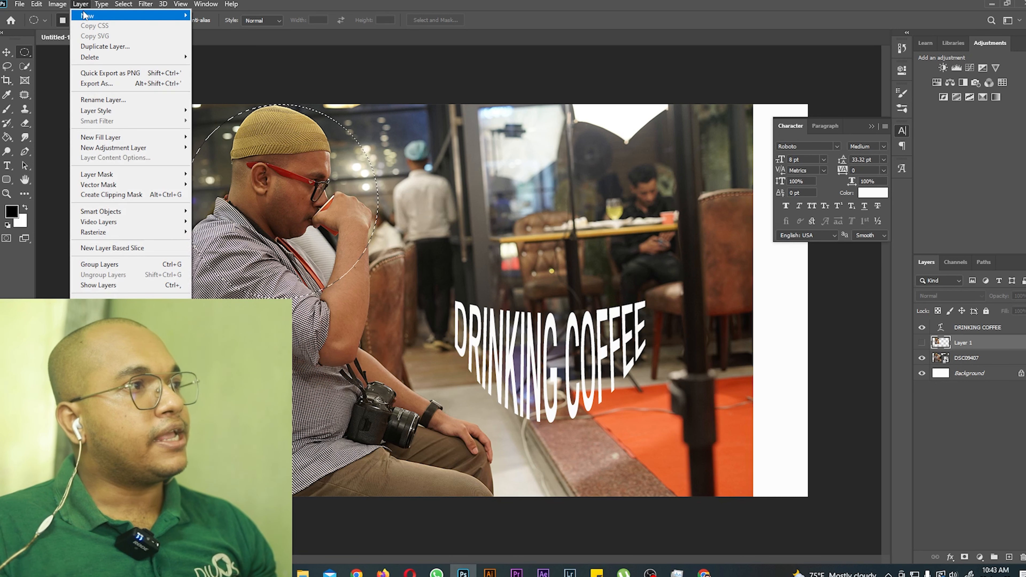
pyautogui.moveTo(85, 15)
pyautogui.click(259, 113)
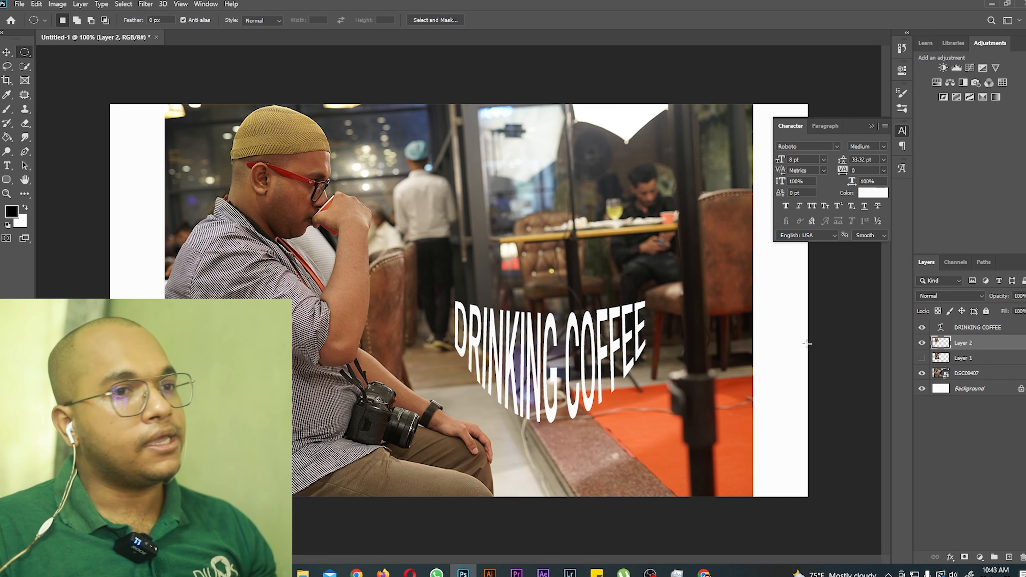
# Step: Check the circular copy with DSC09407 hidden, make Layer 1 and DSC09407 visible, and activate the DSC09407 layer
pyautogui.click(922, 373)
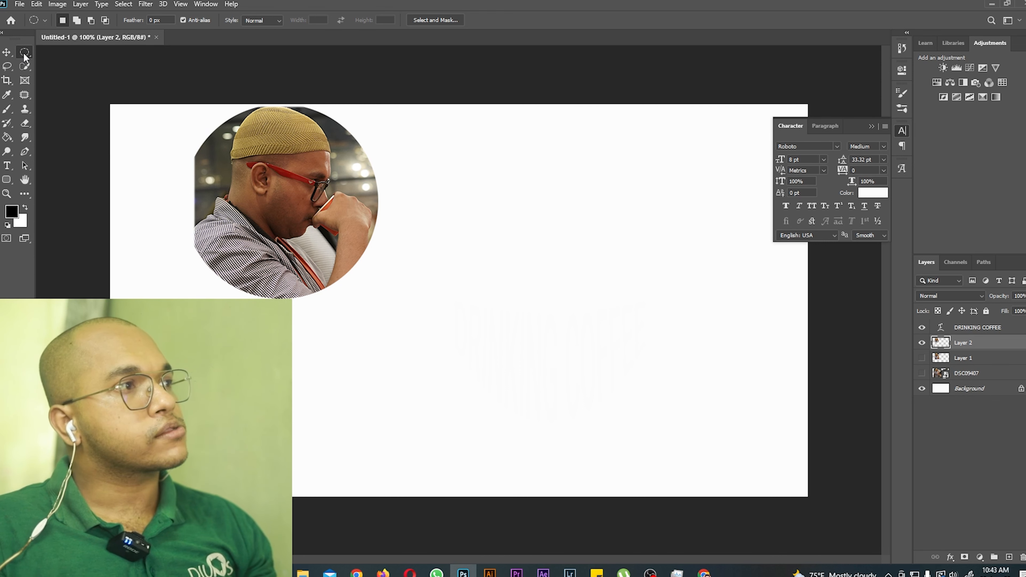
pyautogui.click(921, 358)
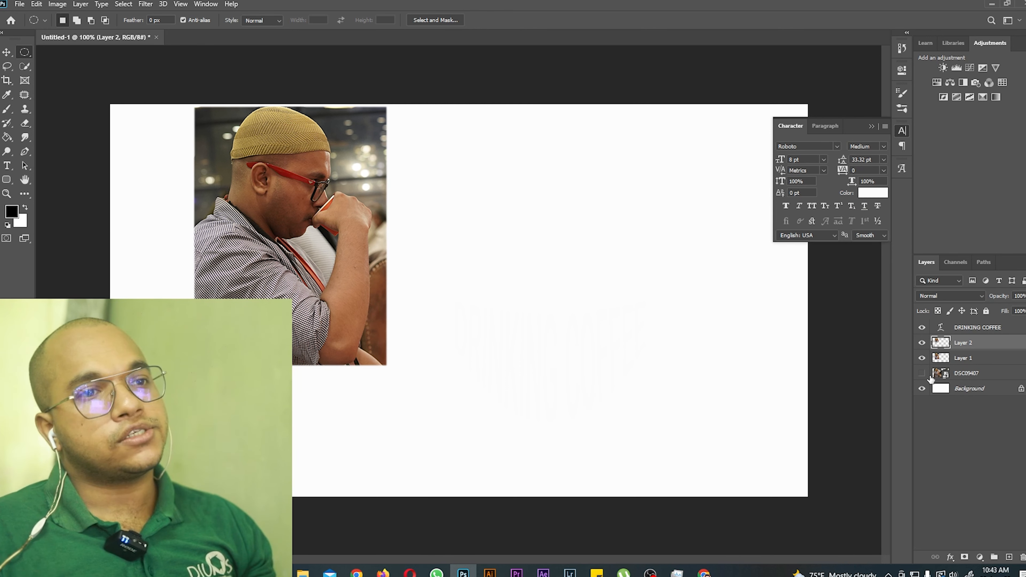
pyautogui.click(922, 374)
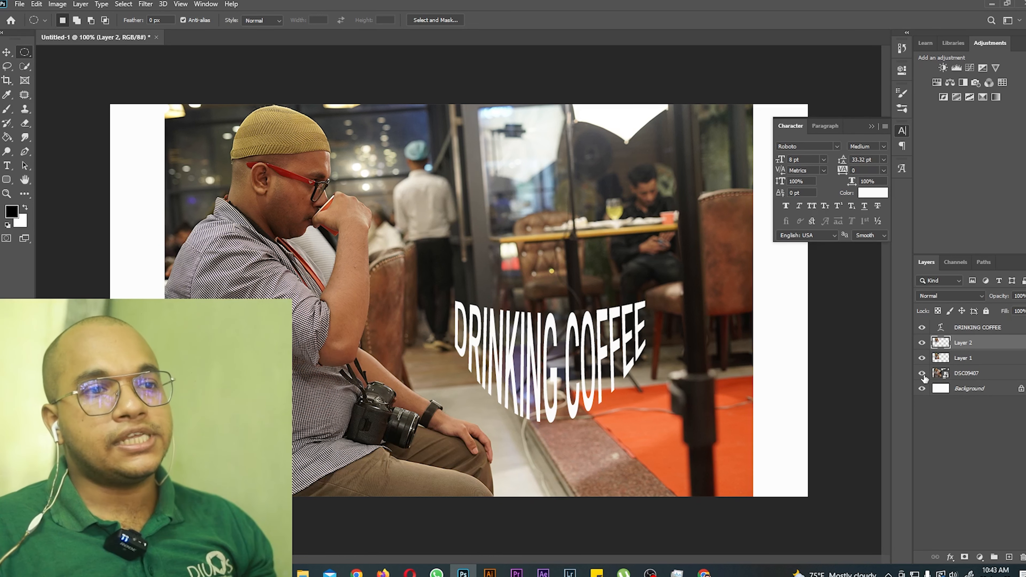
pyautogui.click(950, 374)
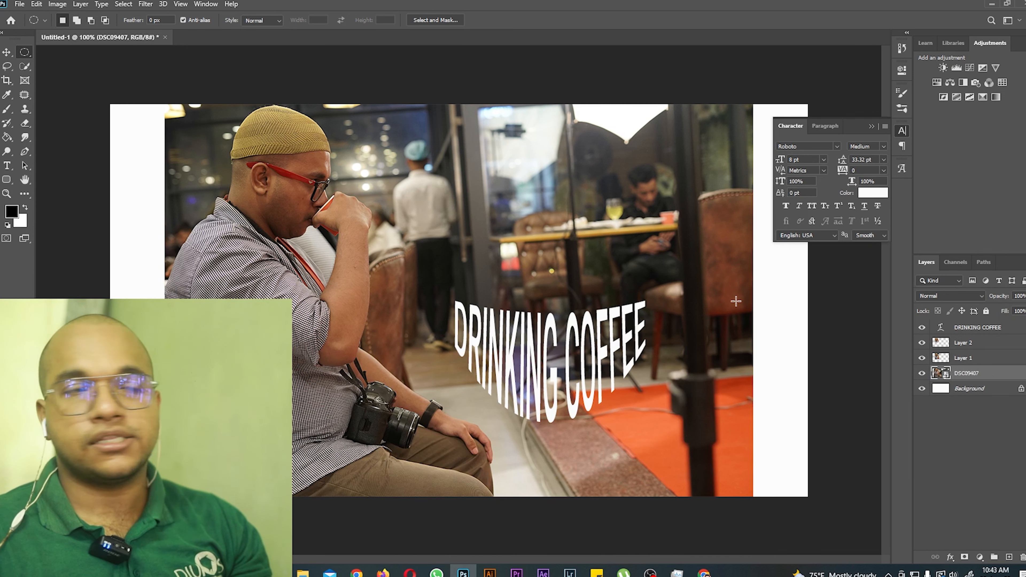
# Step: Try a close freehand Lasso selection around the man and deselect it
pyautogui.click(7, 67)
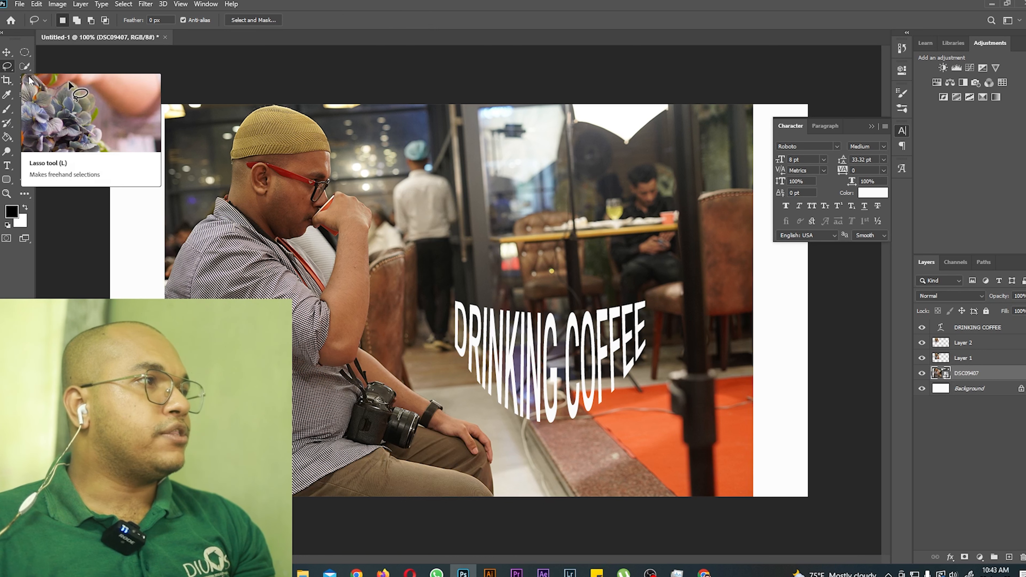
pyautogui.moveTo(162, 289)
pyautogui.mouseDown()
pyautogui.moveTo(250, 105)
pyautogui.moveTo(332, 116)
pyautogui.moveTo(349, 172)
pyautogui.moveTo(388, 225)
pyautogui.moveTo(374, 306)
pyautogui.moveTo(402, 358)
pyautogui.moveTo(493, 438)
pyautogui.moveTo(516, 505)
pyautogui.moveTo(477, 491)
pyautogui.moveTo(285, 491)
pyautogui.mouseUp()
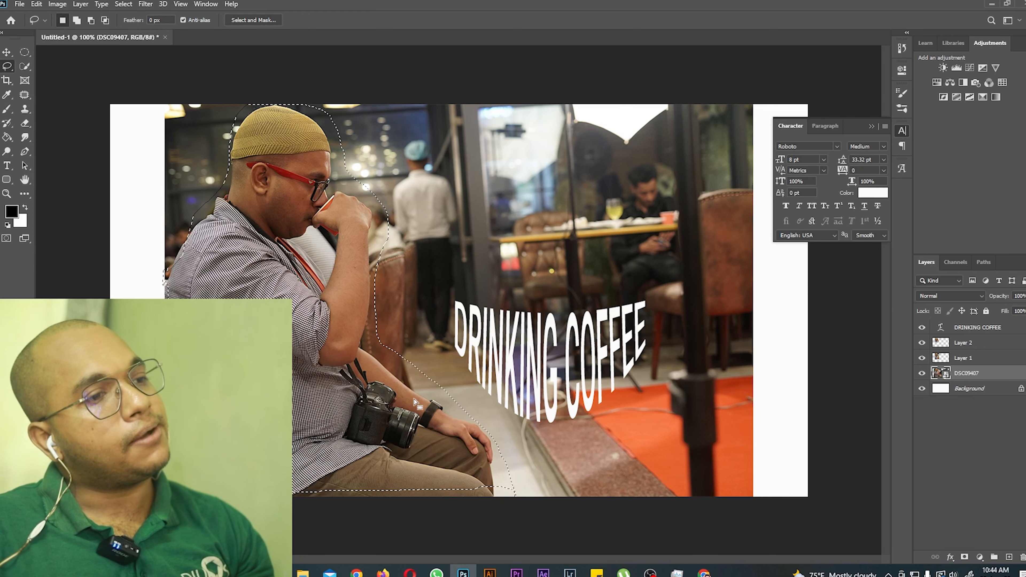
pyautogui.click(32, 56)
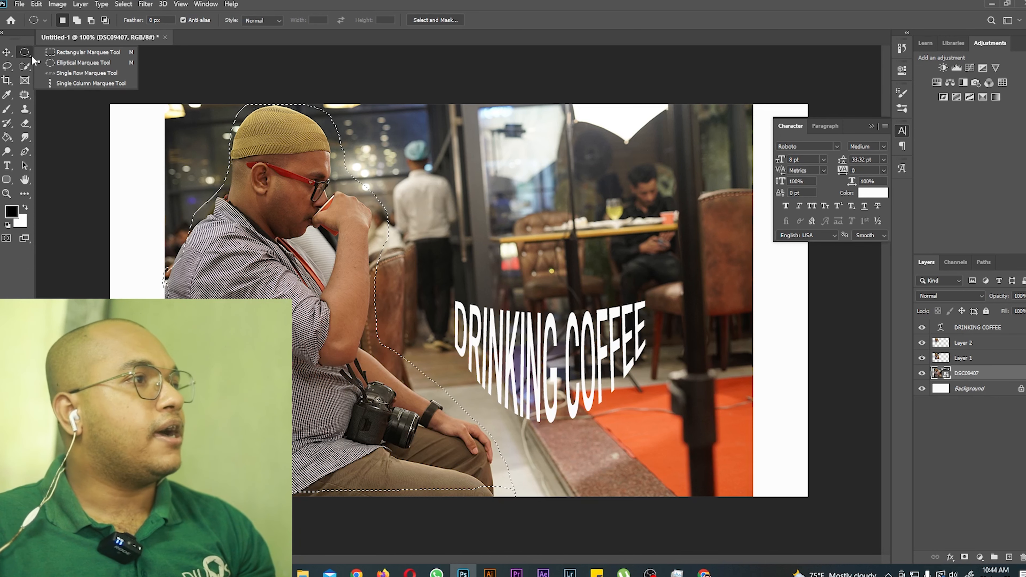
pyautogui.click(69, 113)
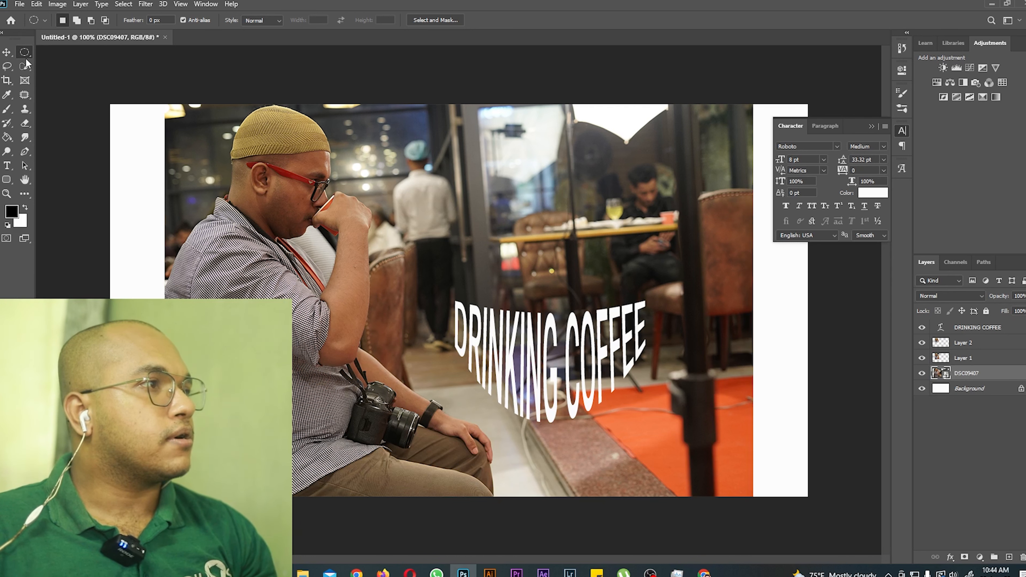
# Step: Draw a loose freehand Lasso selection around the whole seated man on the DSC09407 layer and copy it to a new layer
pyautogui.click(11, 62)
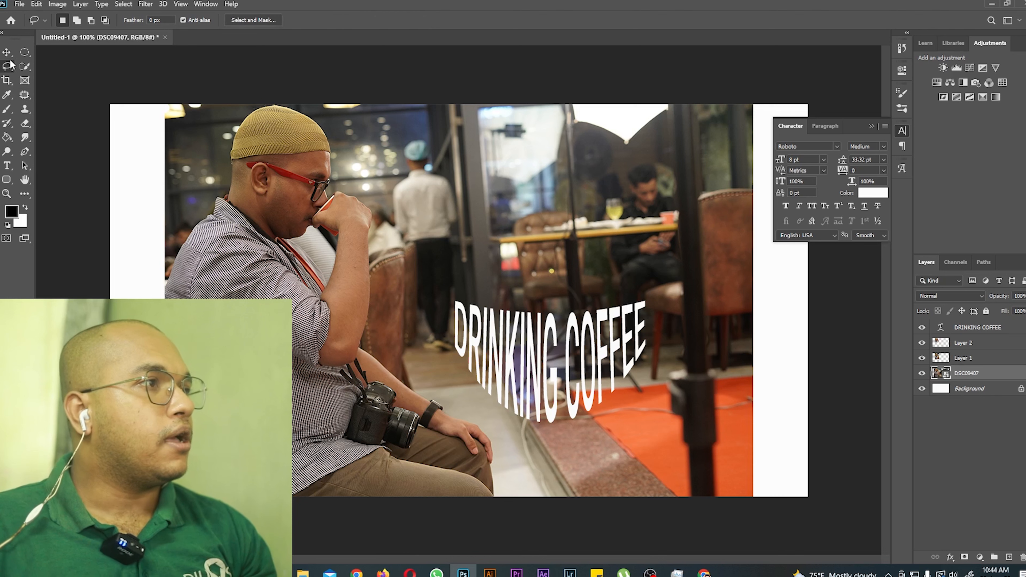
pyautogui.moveTo(162, 252)
pyautogui.mouseDown()
pyautogui.moveTo(188, 201)
pyautogui.moveTo(267, 124)
pyautogui.moveTo(191, 224)
pyautogui.moveTo(223, 117)
pyautogui.moveTo(269, 96)
pyautogui.moveTo(399, 156)
pyautogui.moveTo(428, 212)
pyautogui.moveTo(466, 356)
pyautogui.moveTo(530, 435)
pyautogui.mouseUp()
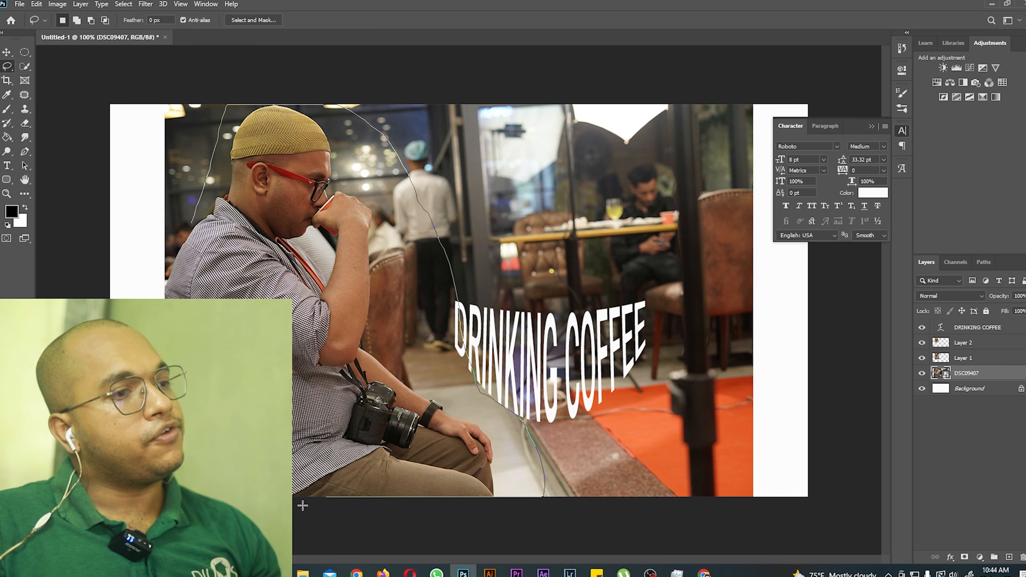
pyautogui.moveTo(164, 266); pyautogui.dragTo(189, 226)
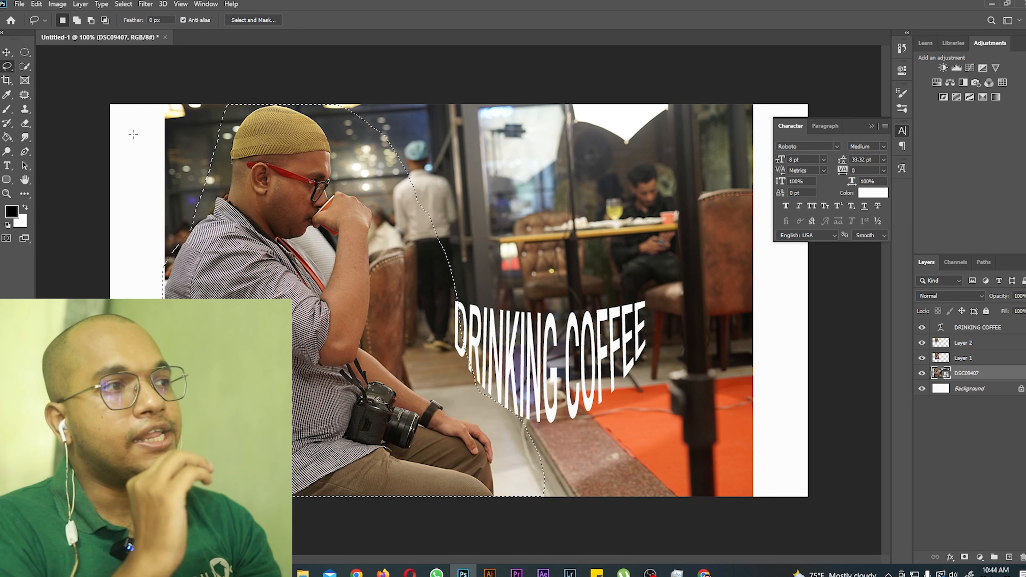
pyautogui.click(81, 4)
pyautogui.moveTo(88, 15)
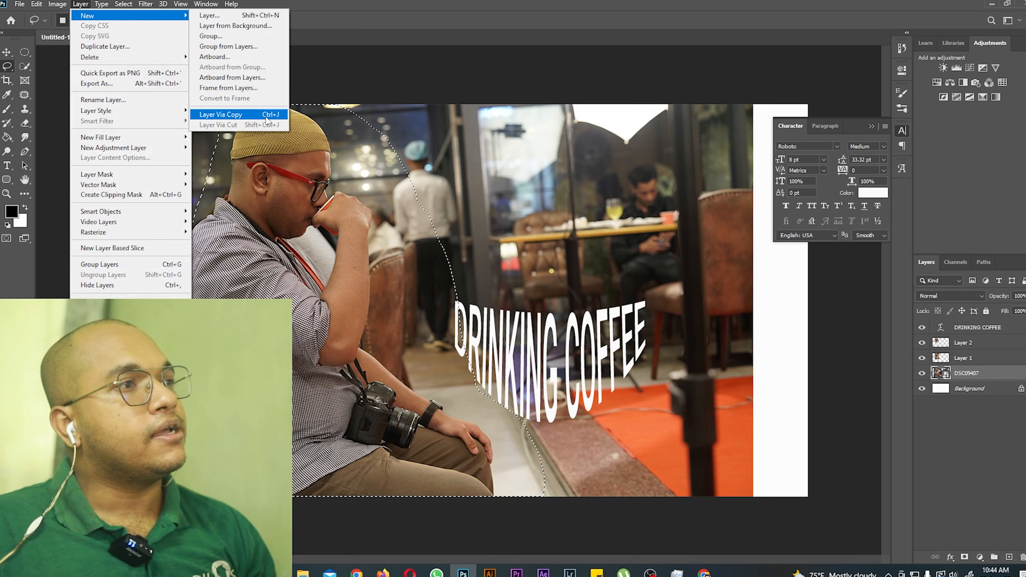
pyautogui.click(220, 115)
# Step: Toggle the visibility of DSC09407 and the new lasso copy off and on to check the copied area
pyautogui.click(922, 389)
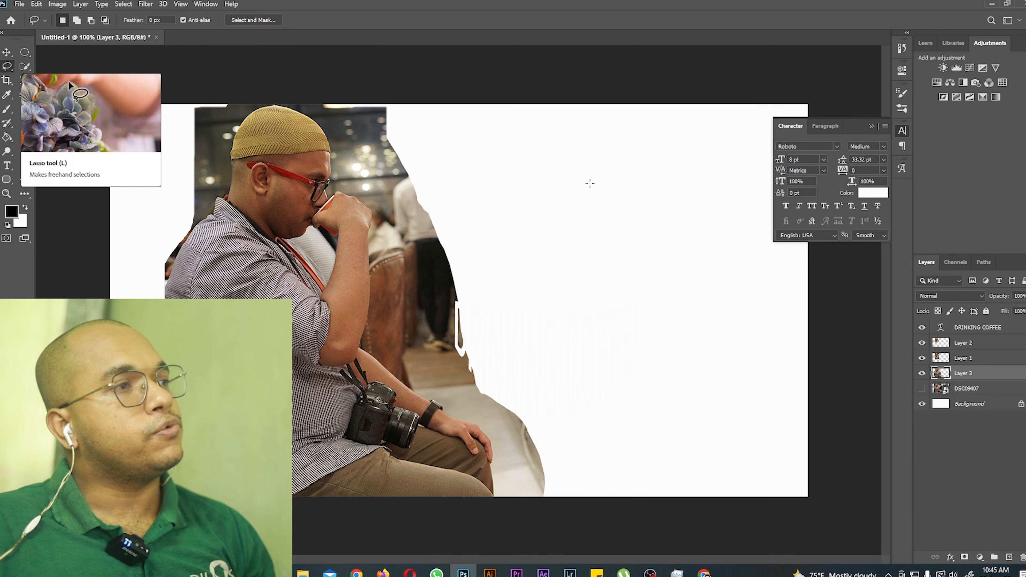
pyautogui.click(921, 374)
pyautogui.click(921, 374)
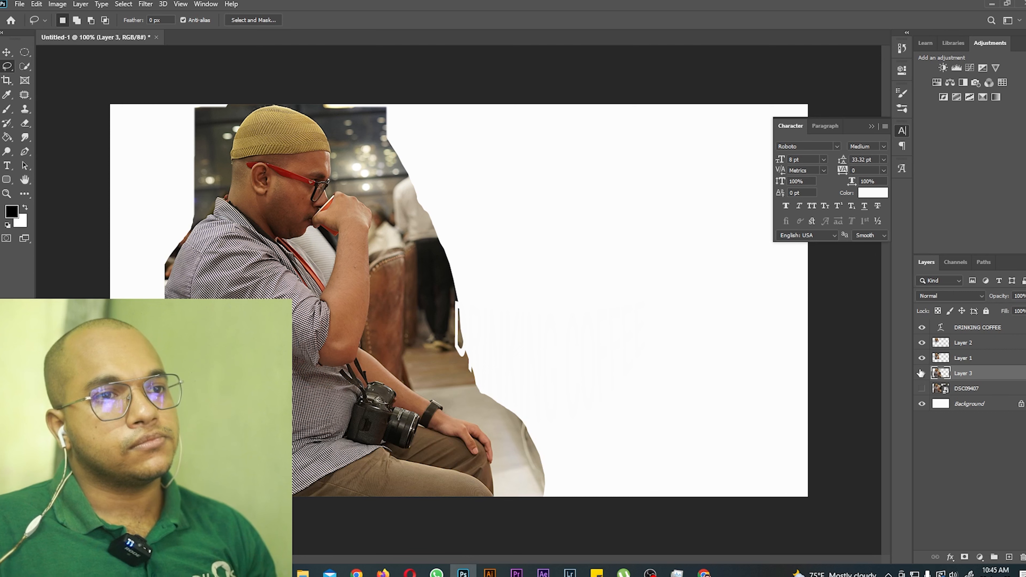
pyautogui.click(922, 389)
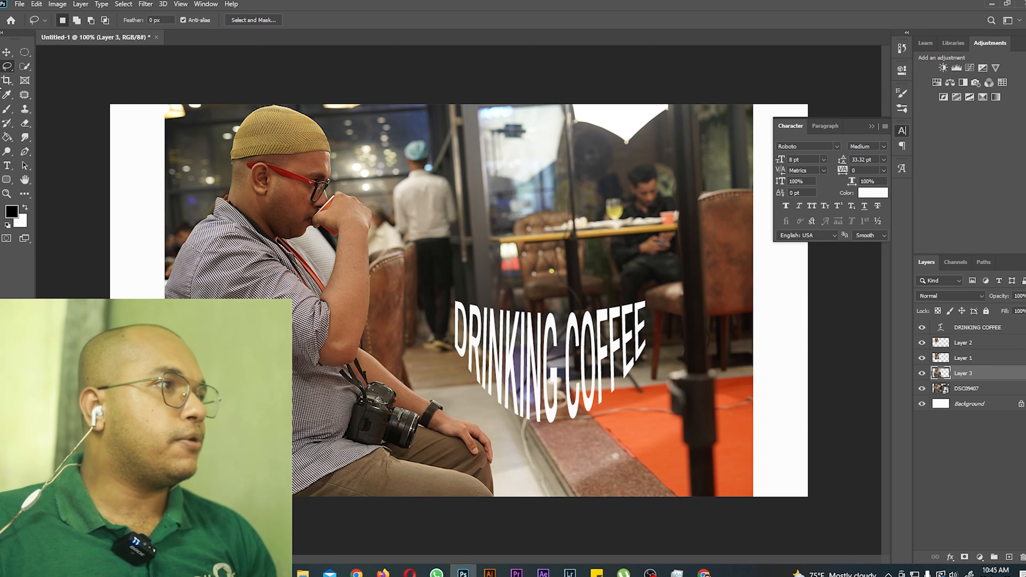
# Step: Try a straight-edged selection behind the man's head and back with the Polygonal Lasso and deselect it
pyautogui.click(8, 70)
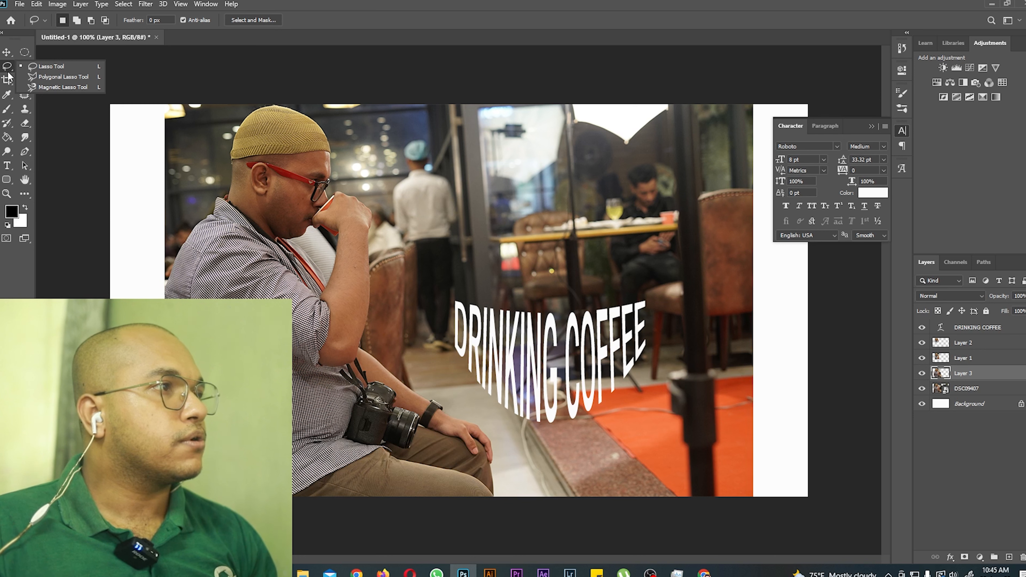
pyautogui.click(49, 78)
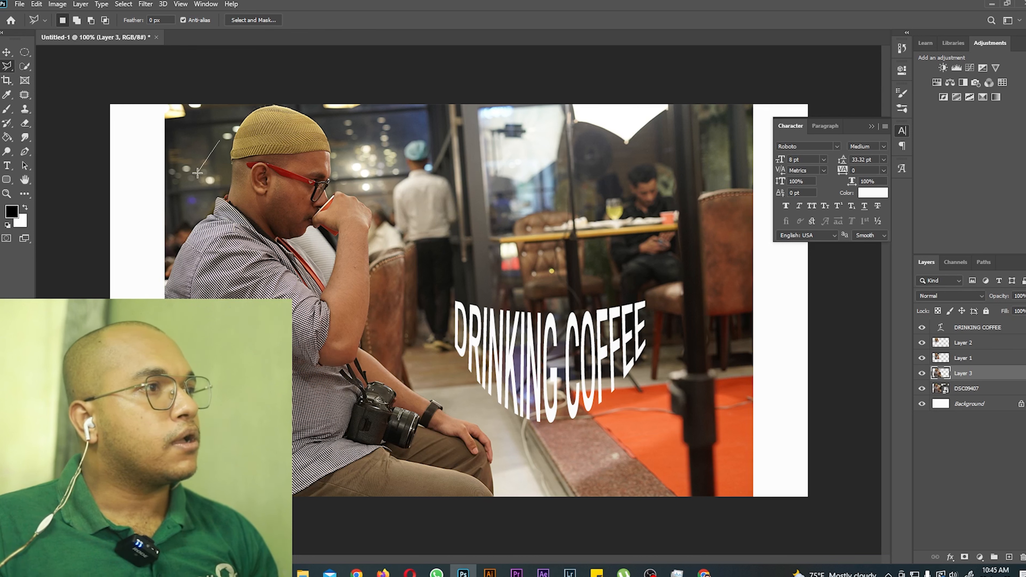
pyautogui.click(170, 222)
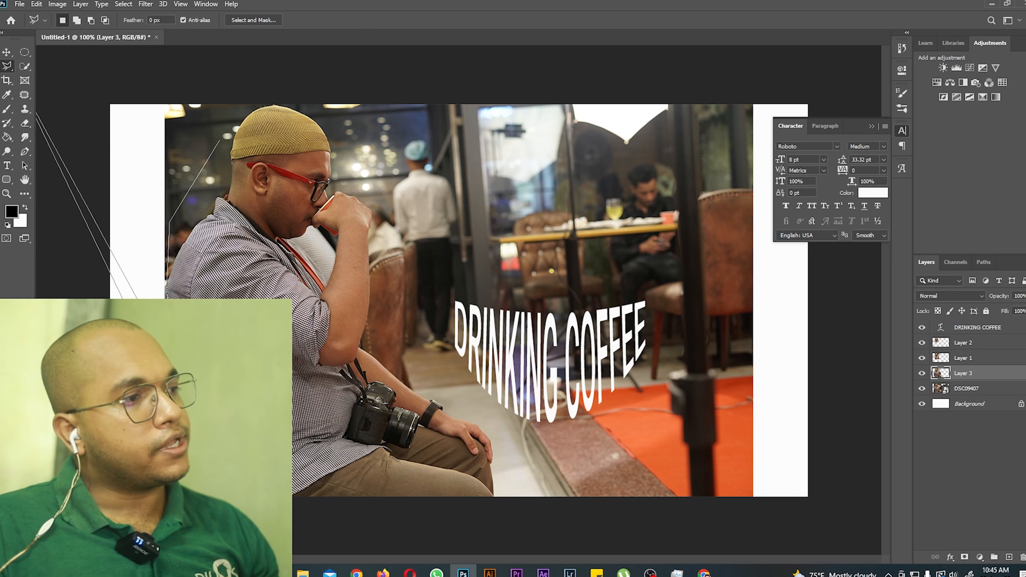
pyautogui.click(239, 122)
pyautogui.click(219, 141)
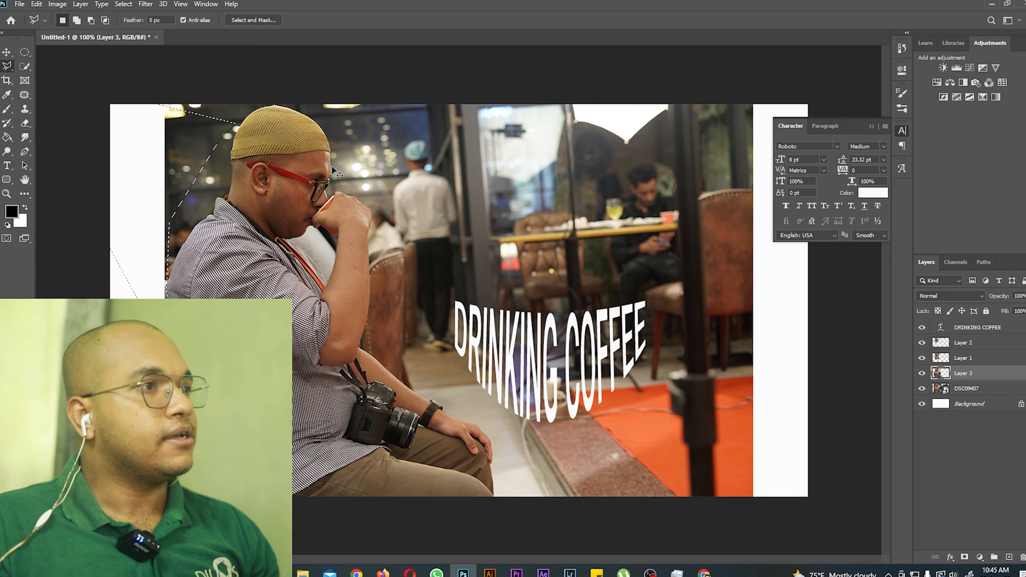
pyautogui.hotkey('ctrl', 'd')
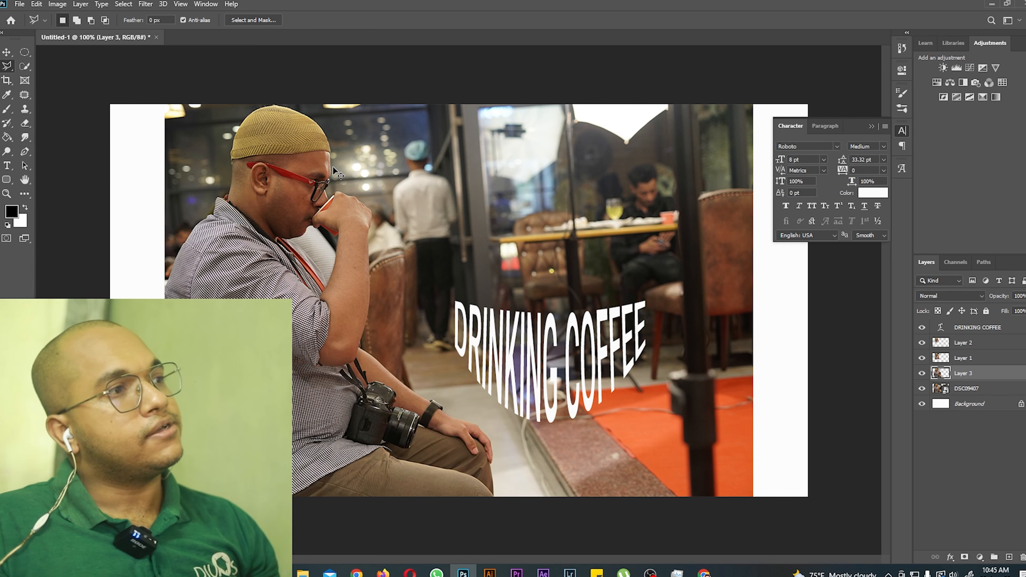
# Step: Draw a closed straight-edged selection around the whole seated man with the Polygonal Lasso
pyautogui.rightClick(9, 67)
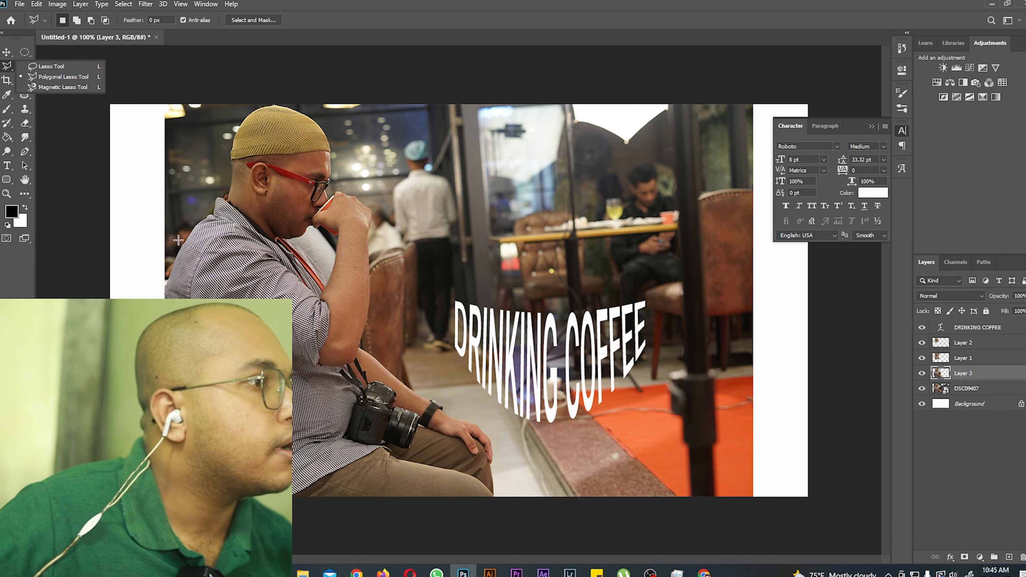
pyautogui.click(177, 232)
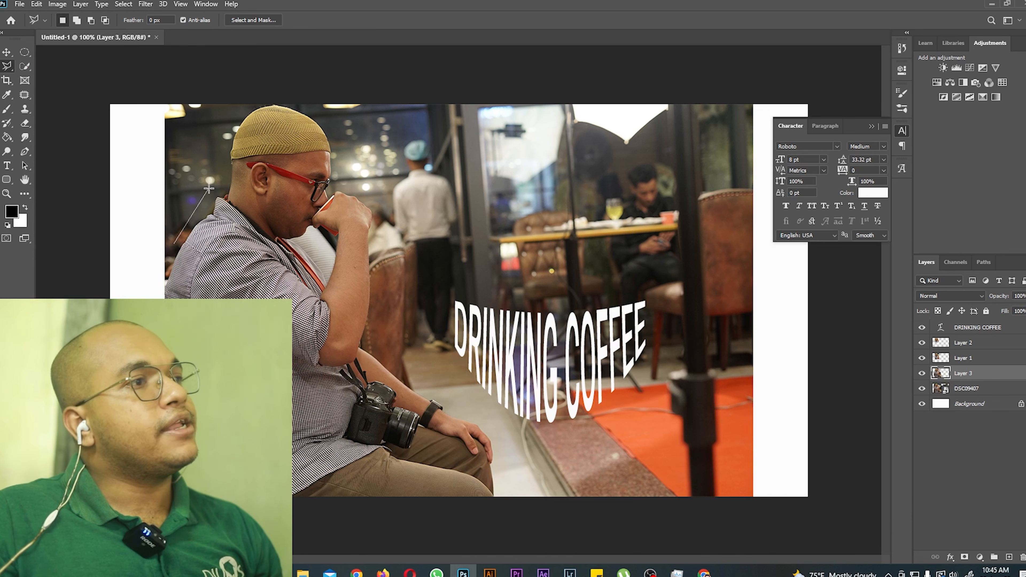
pyautogui.click(210, 181)
pyautogui.click(222, 125)
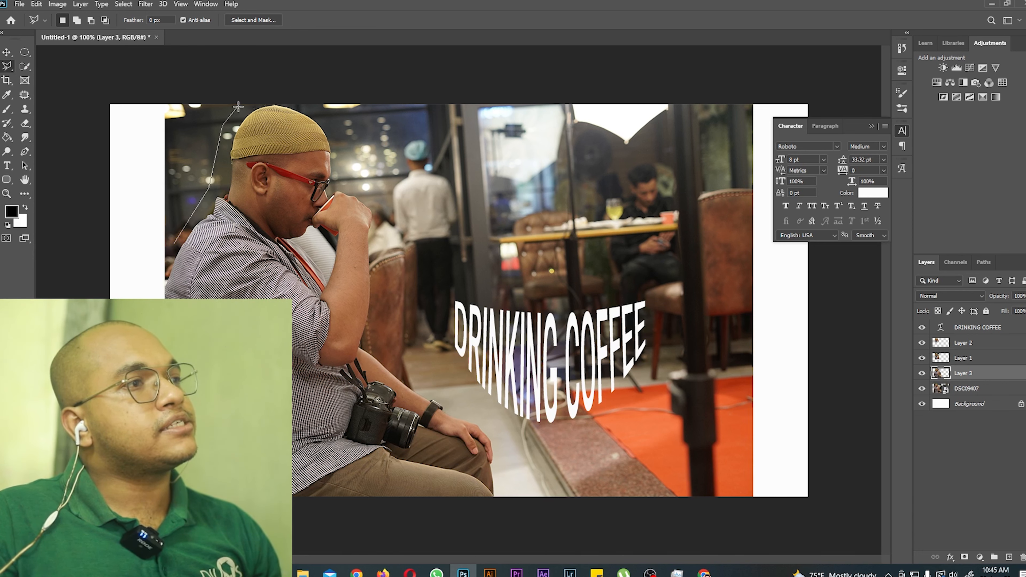
pyautogui.click(250, 103)
pyautogui.click(318, 105)
pyautogui.click(341, 150)
pyautogui.click(342, 183)
pyautogui.click(384, 207)
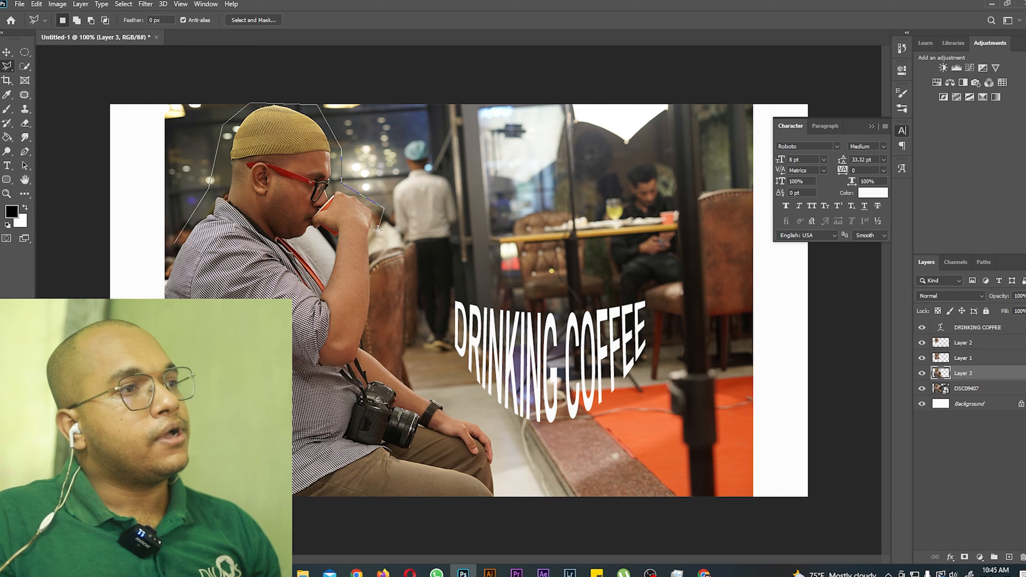
pyautogui.click(376, 244)
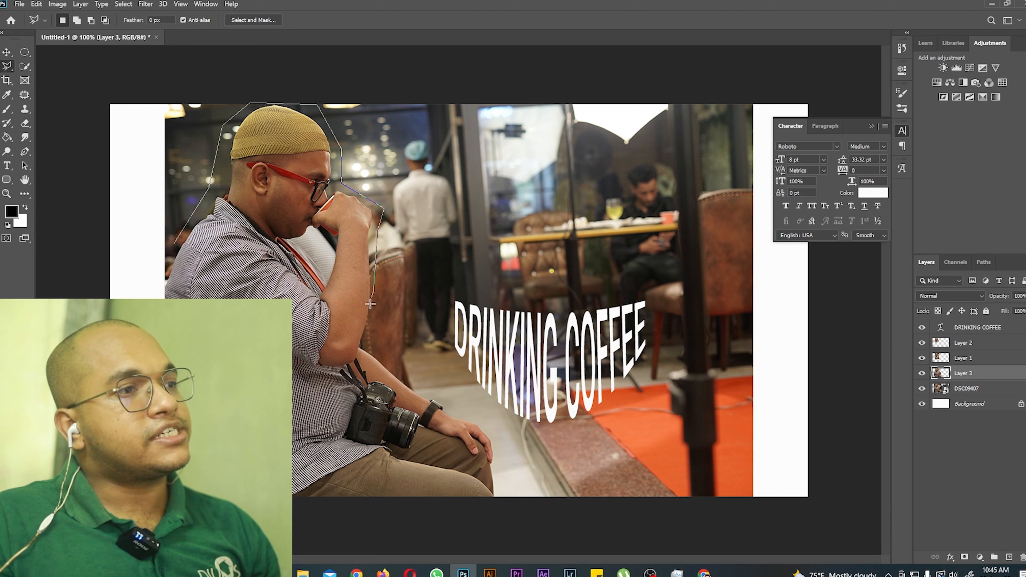
pyautogui.click(366, 344)
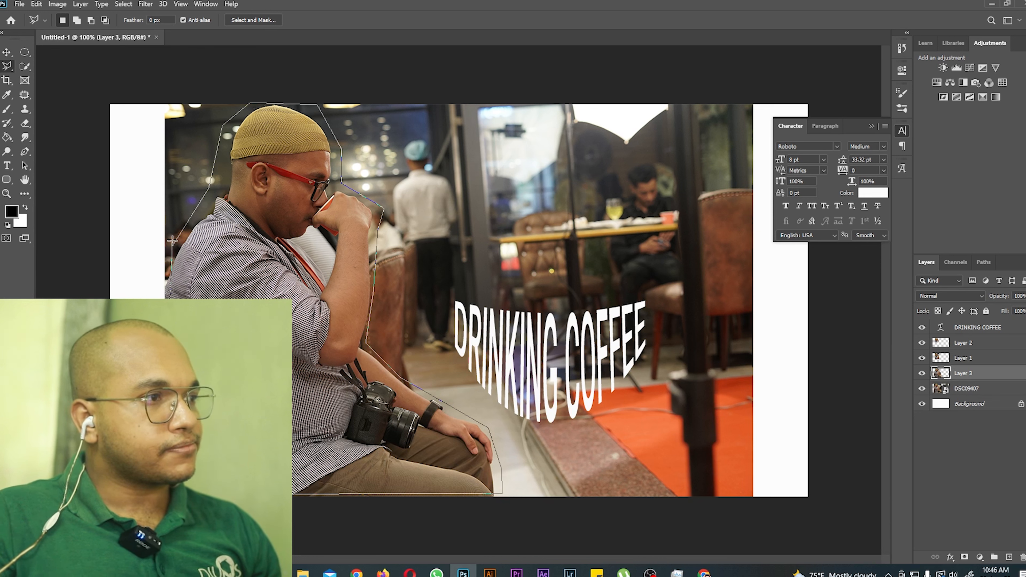
pyautogui.click(176, 244)
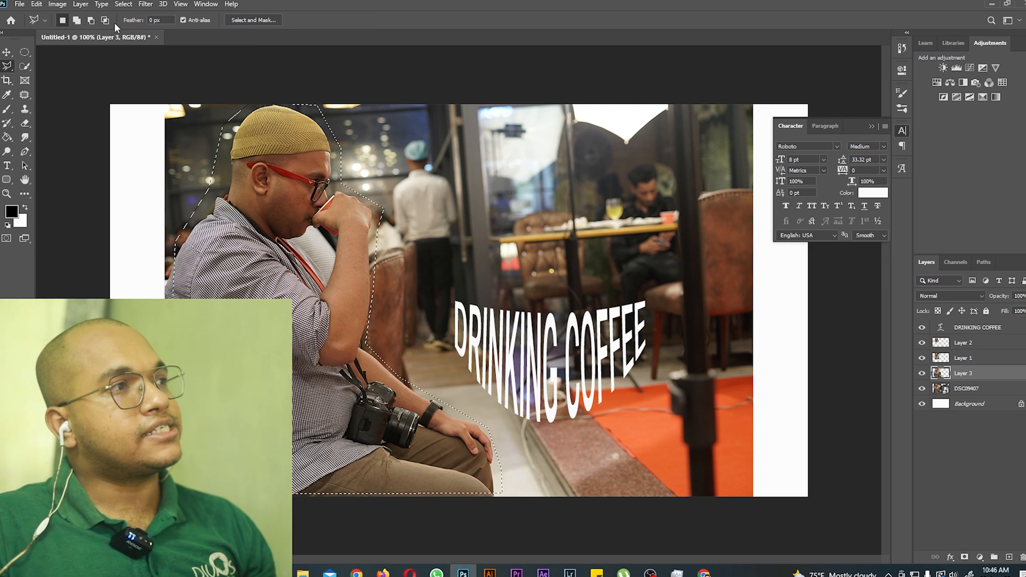
# Step: Copy the polygonal selection of the man to a new layer with Layer Via Copy
pyautogui.click(81, 4)
pyautogui.moveTo(101, 15)
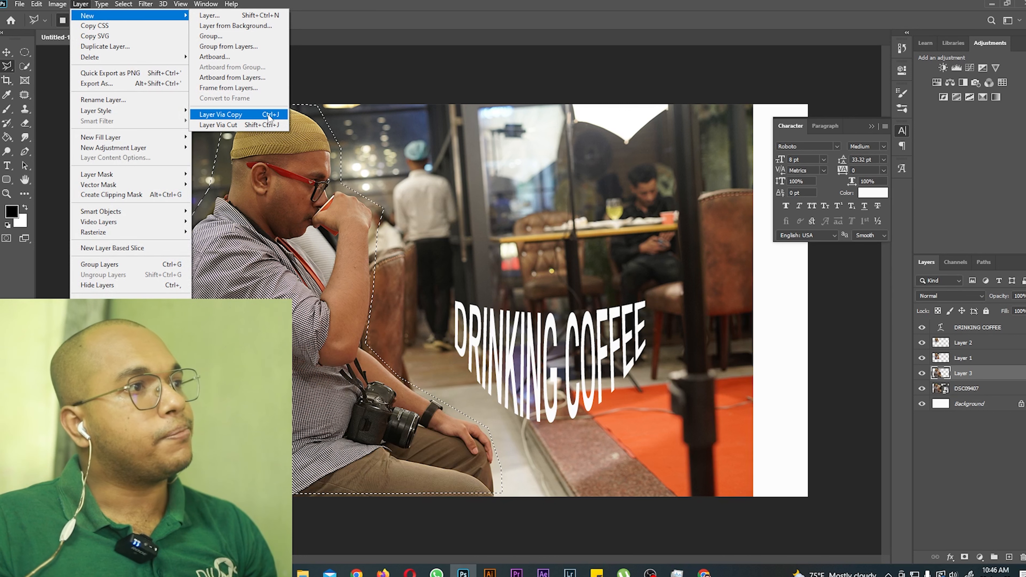
pyautogui.click(269, 115)
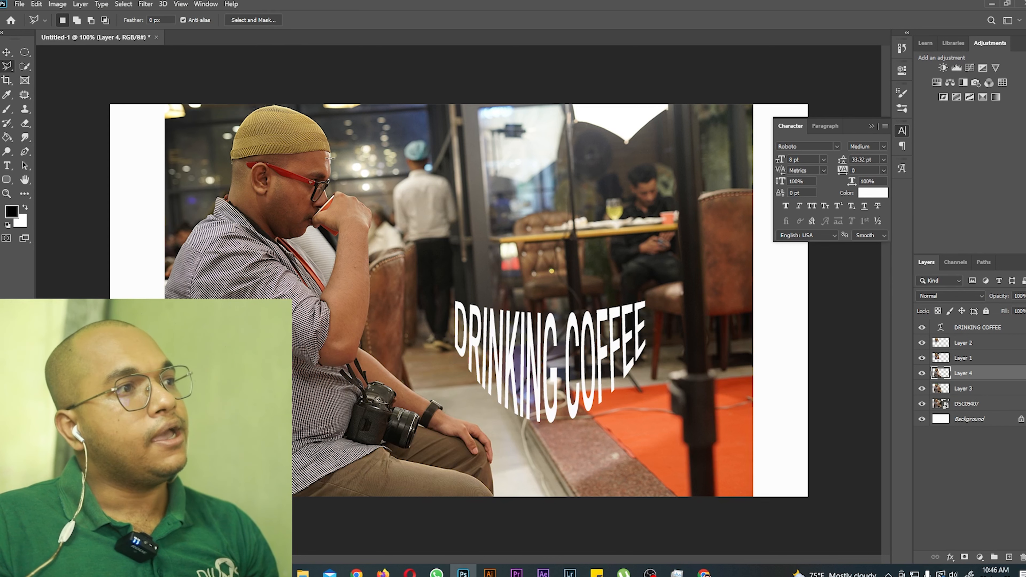
# Step: Hide DSC09407 and Layer 3 to check the polygonal copy, and show DSC09407 again
pyautogui.click(922, 404)
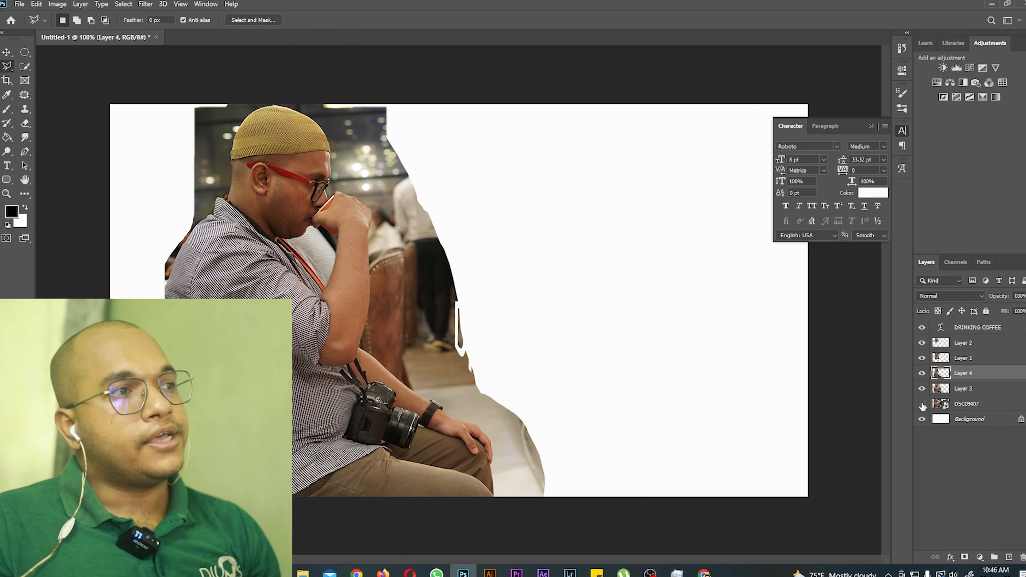
pyautogui.click(923, 388)
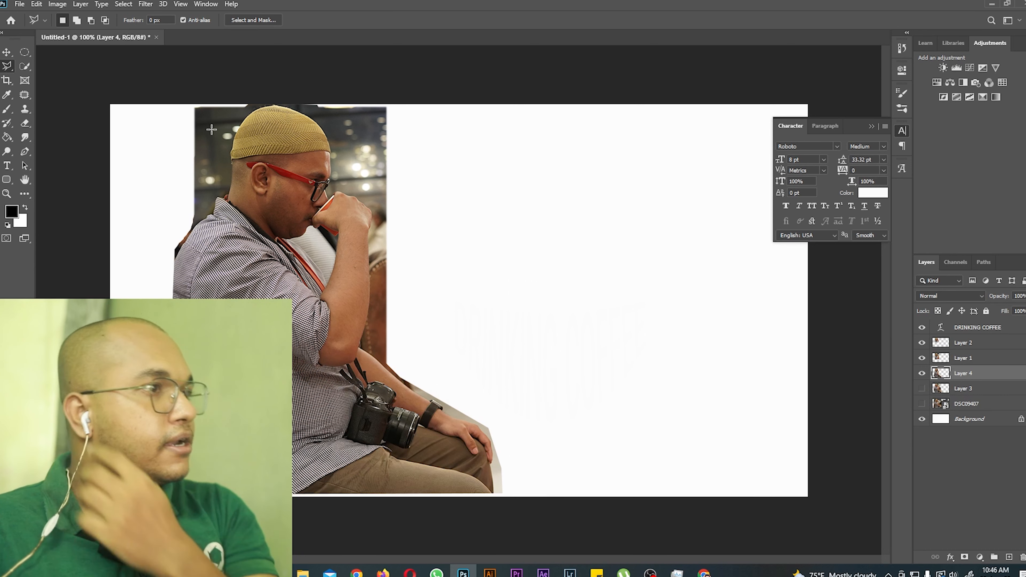
pyautogui.click(8, 71)
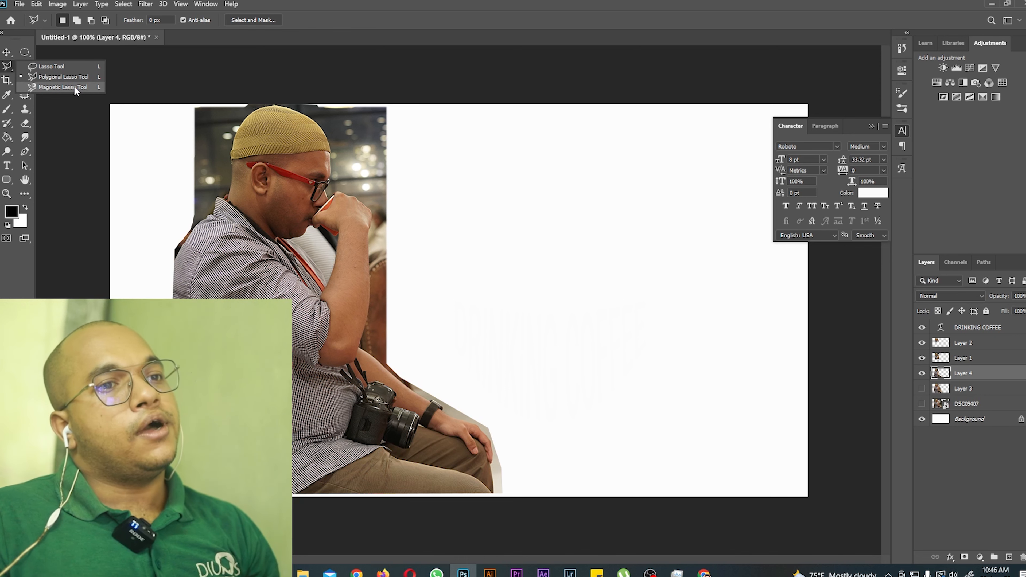
pyautogui.click(923, 405)
pyautogui.click(922, 404)
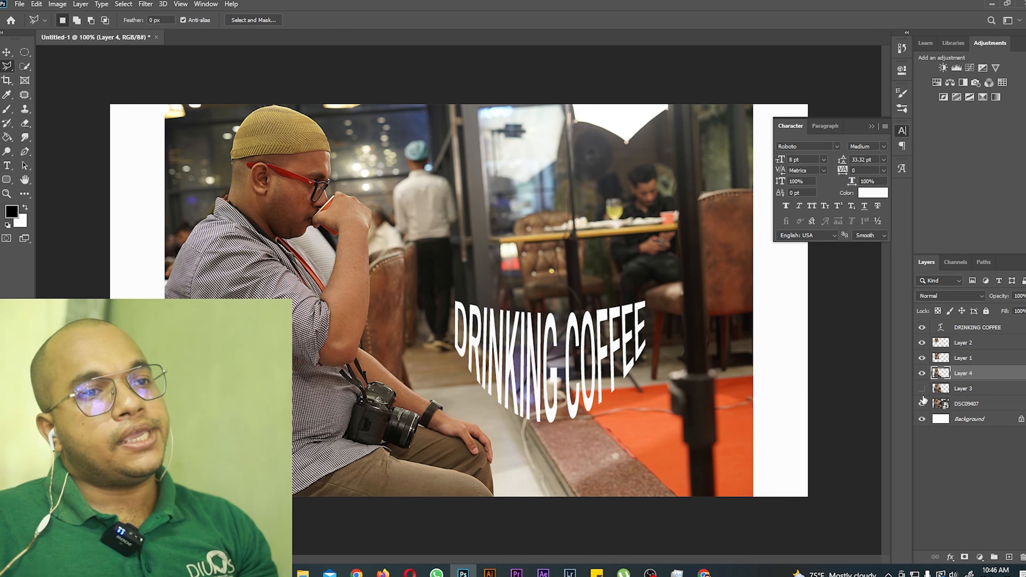
# Step: Clear the copied layers Layer 2, Layer 1, Layer 4 and Layer 3 from above DSC09407
pyautogui.moveTo(962, 343); pyautogui.dragTo(965, 358)
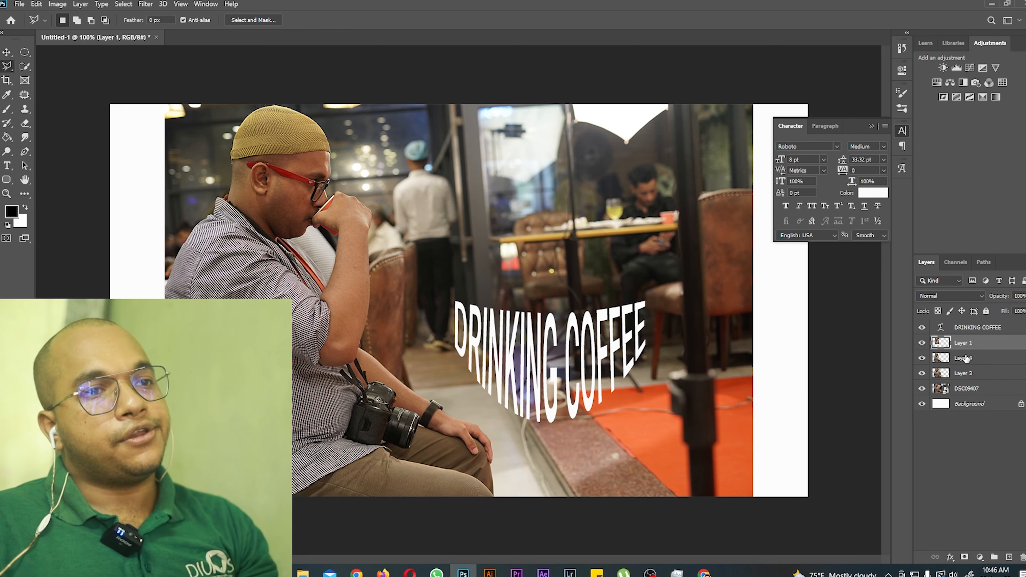
pyautogui.hotkey('ctrl', 'e')
pyautogui.hotkey('ctrl', 'e')
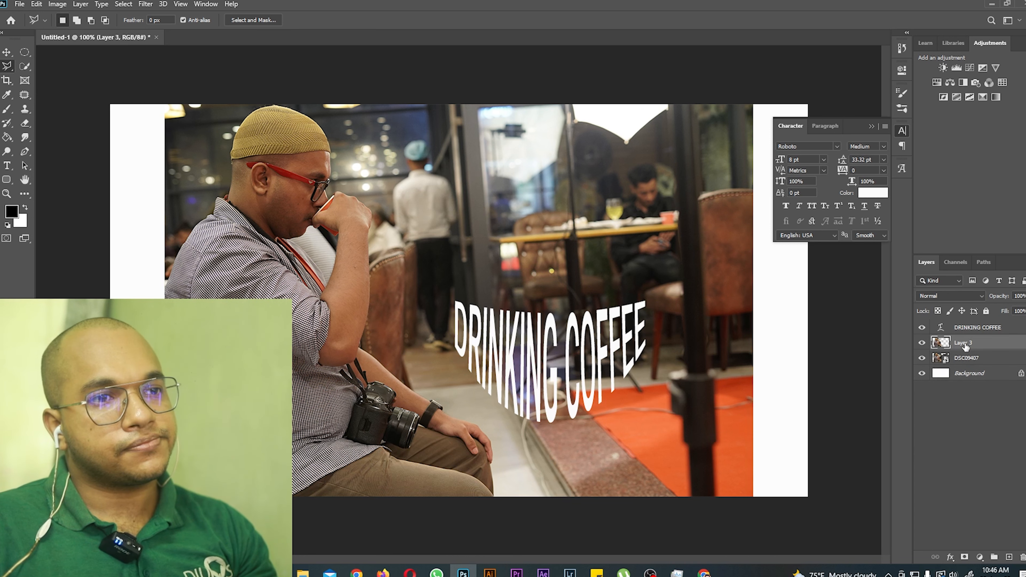
pyautogui.hotkey('ctrl', 'e')
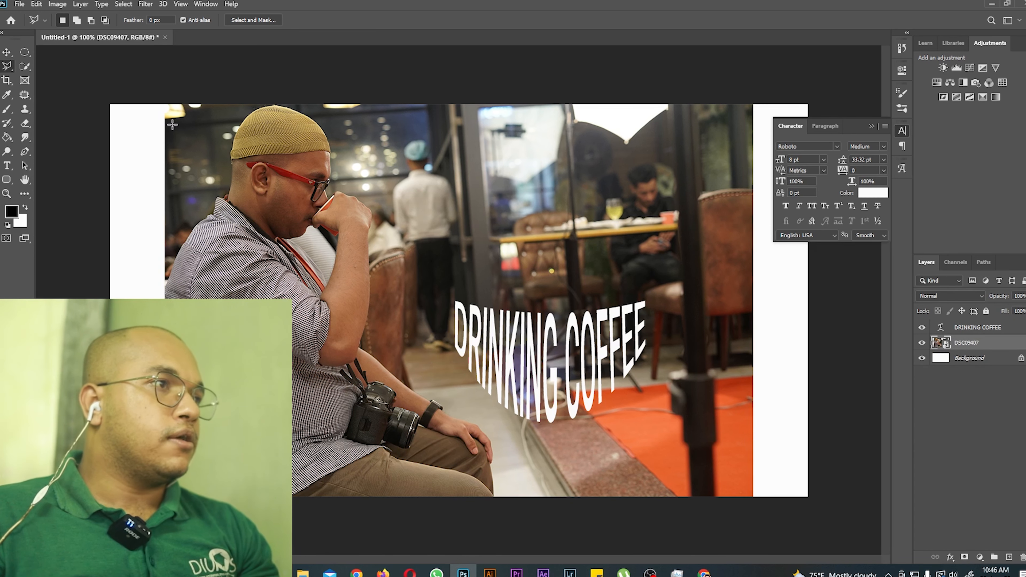
# Step: Try a Magnetic Lasso selection around the man's head and hand on the DSC09407 layer and undo it
pyautogui.rightClick(13, 67)
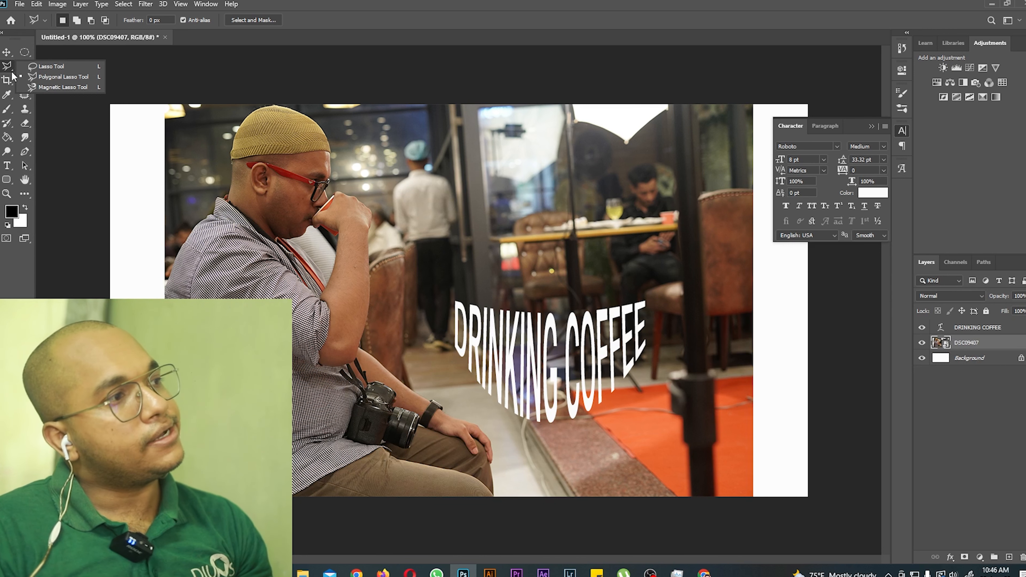
pyautogui.click(81, 87)
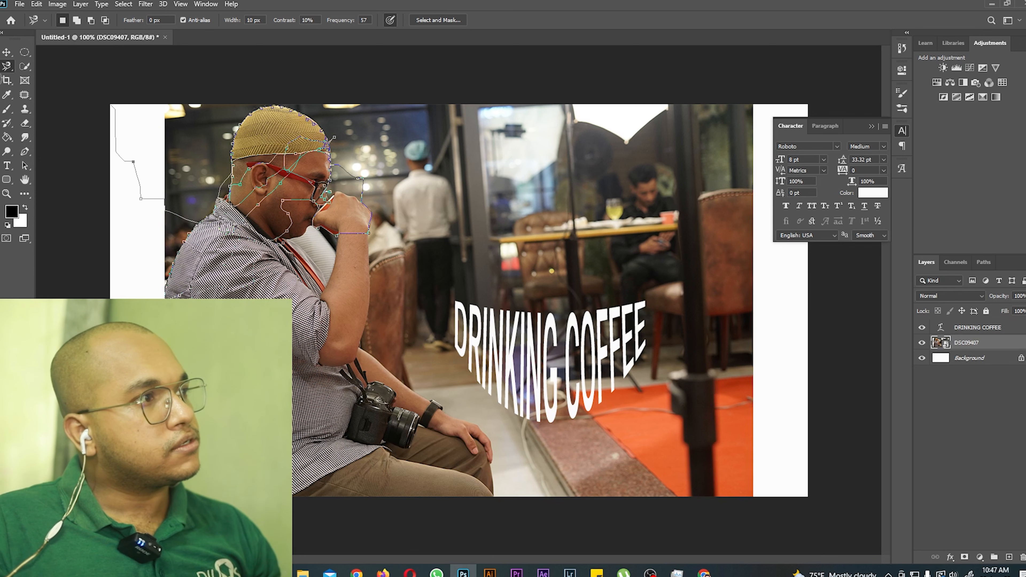
pyautogui.press('Return')
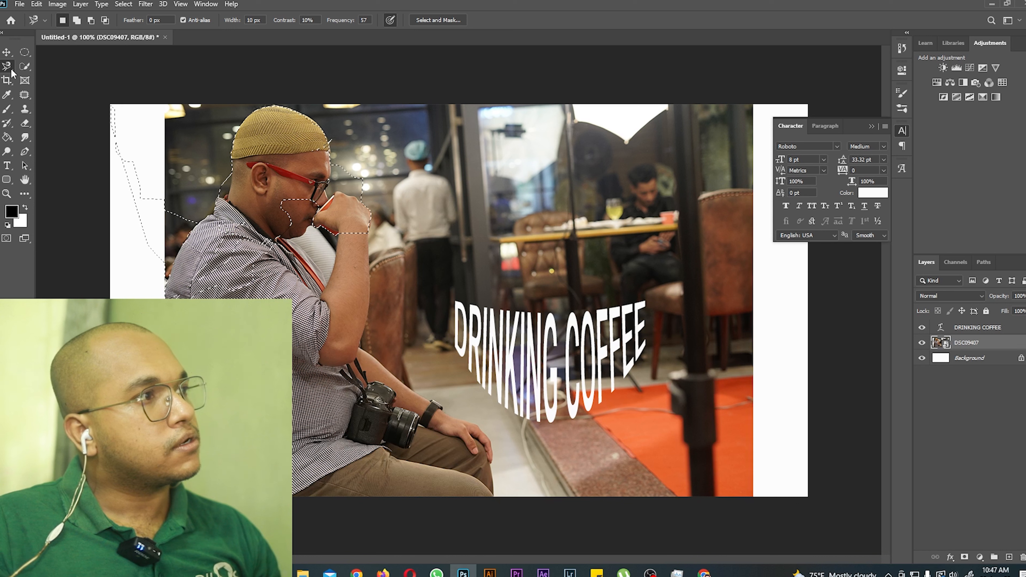
pyautogui.hotkey('ctrl', 'j')
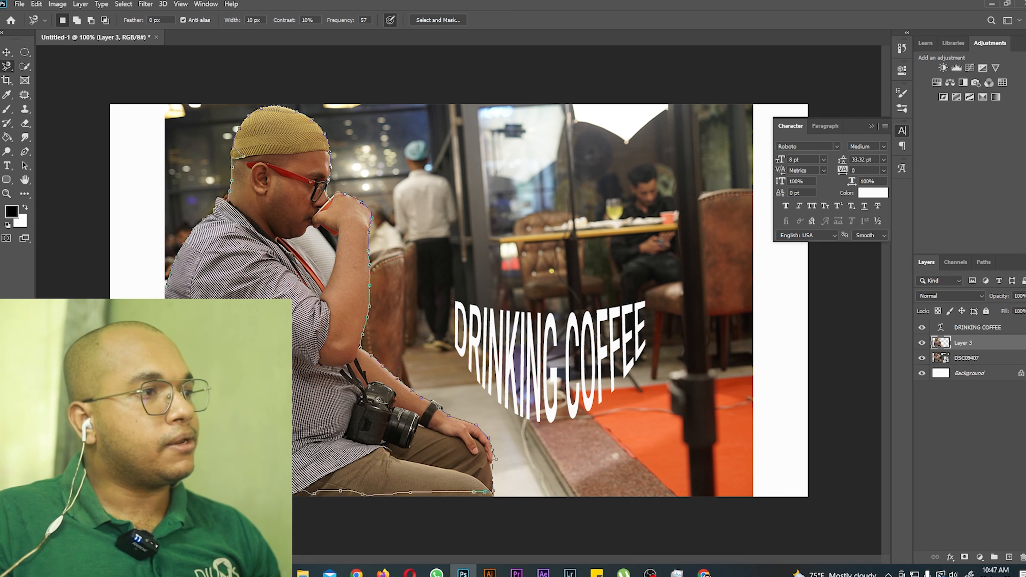
# Step: Complete a Magnetic Lasso selection tightly around the whole seated man and copy it to a new layer with Layer Via Copy
pyautogui.click(166, 286)
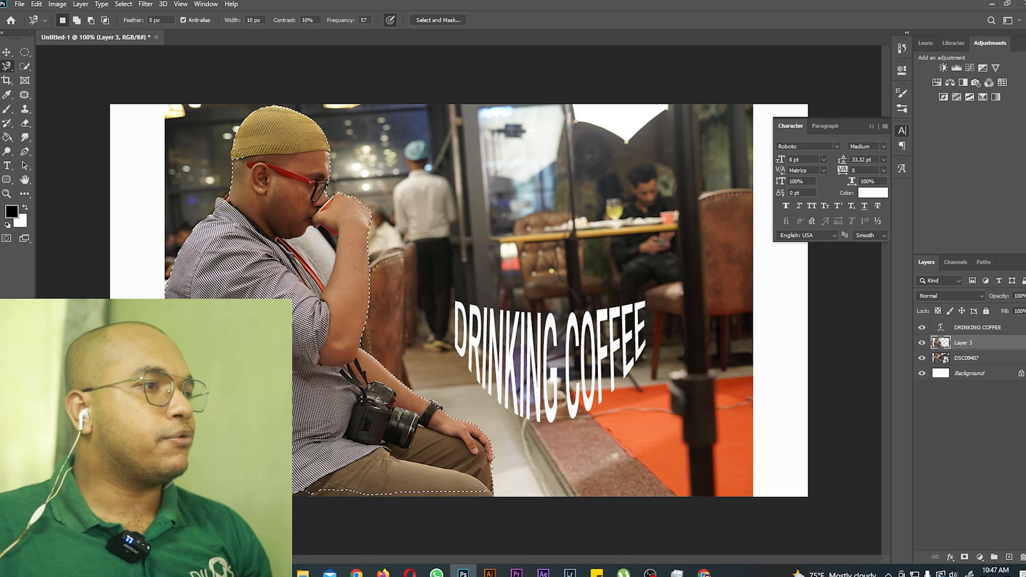
pyautogui.click(79, 4)
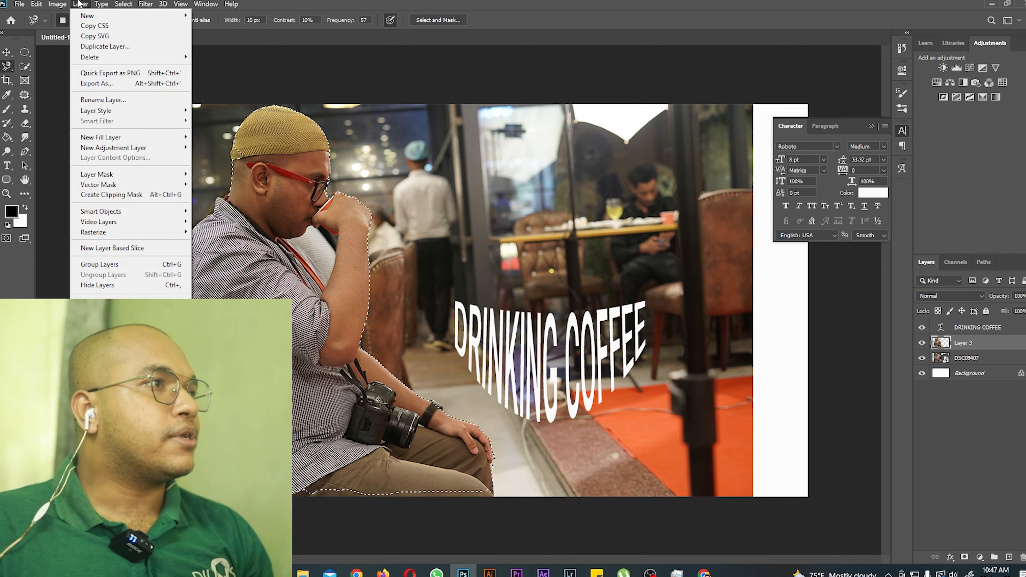
pyautogui.moveTo(180, 4)
pyautogui.click(80, 5)
pyautogui.click(80, 4)
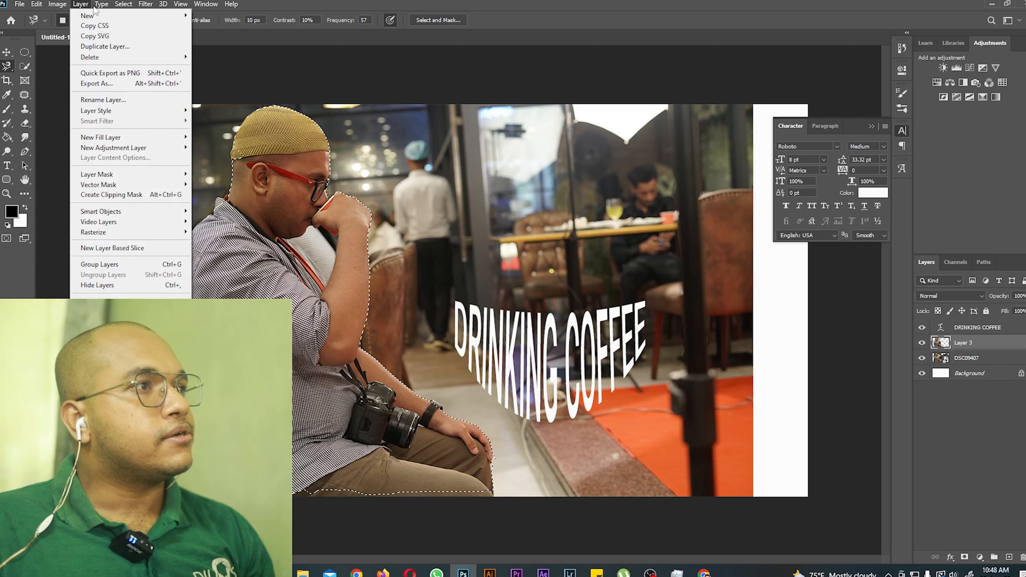
pyautogui.click(81, 4)
pyautogui.moveTo(93, 15)
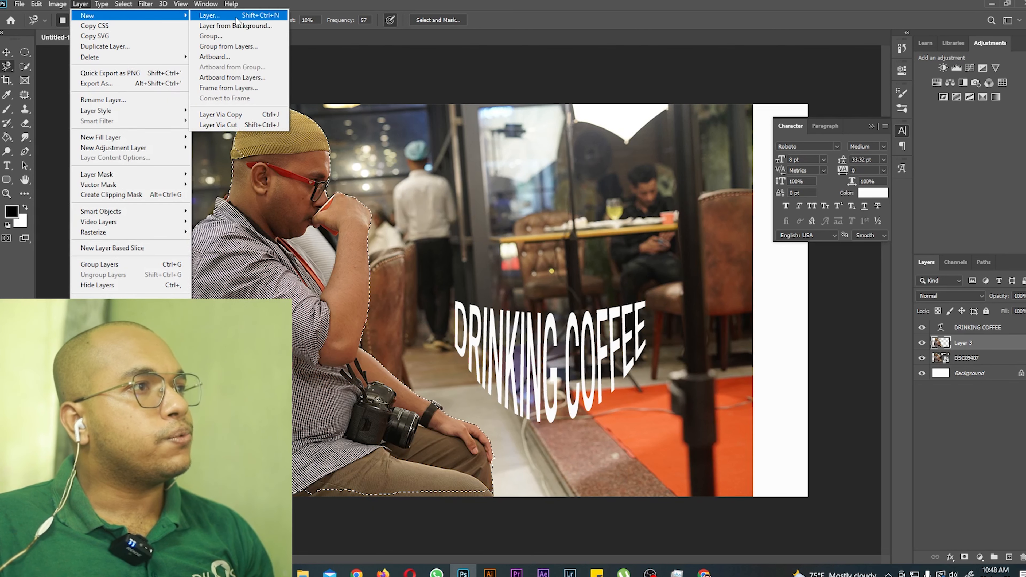
pyautogui.click(239, 116)
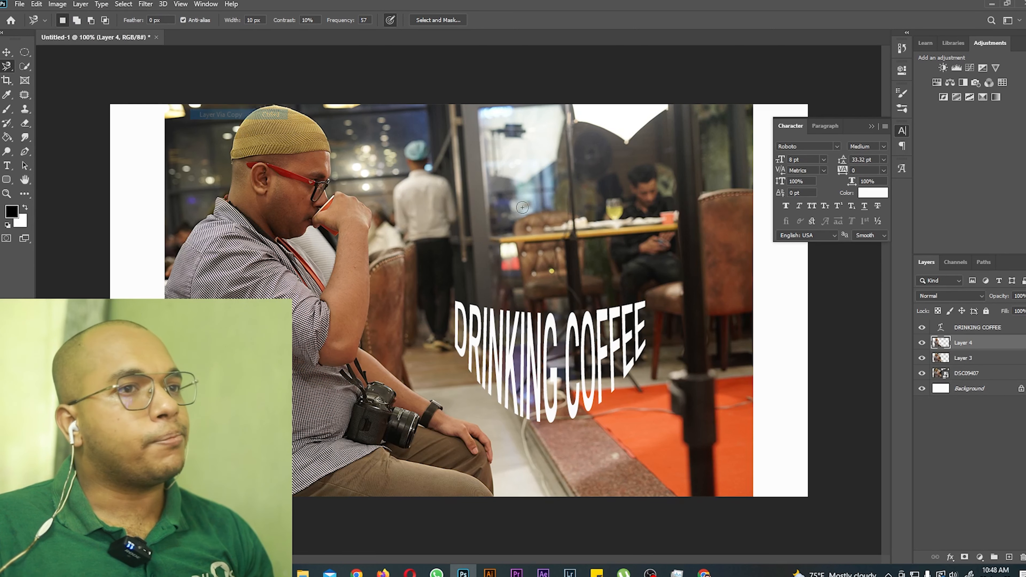
# Step: Hide DSC09407 and Layer 3 to examine the Magnetic Lasso cutout, and hide the cutout layer as well
pyautogui.click(922, 373)
pyautogui.click(922, 361)
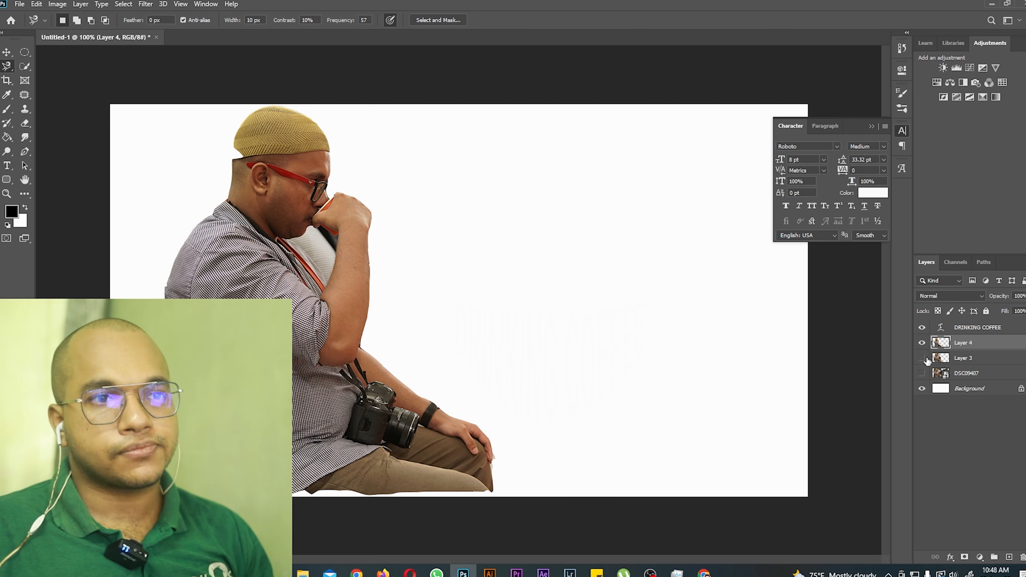
pyautogui.click(922, 343)
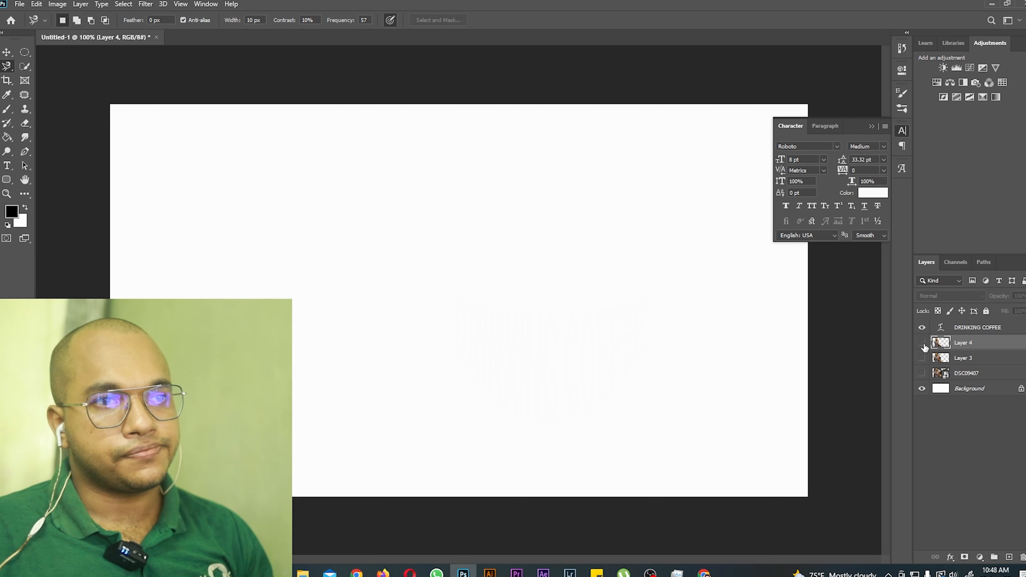
# Step: Show the DSC09407 photo again and delete the Magnetic Lasso copy, Layer 4
pyautogui.click(922, 373)
pyautogui.click(921, 328)
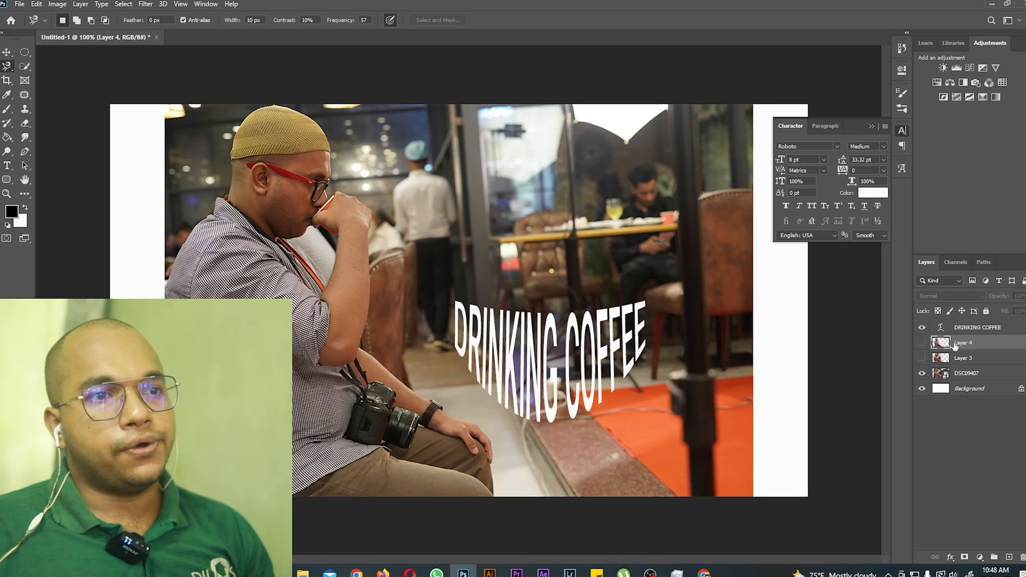
pyautogui.press('Delete')
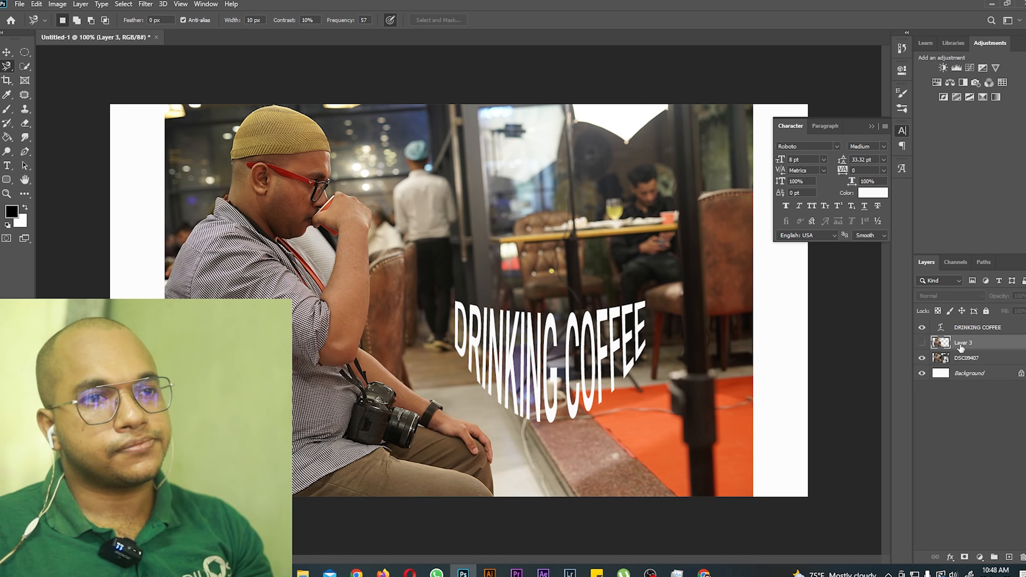